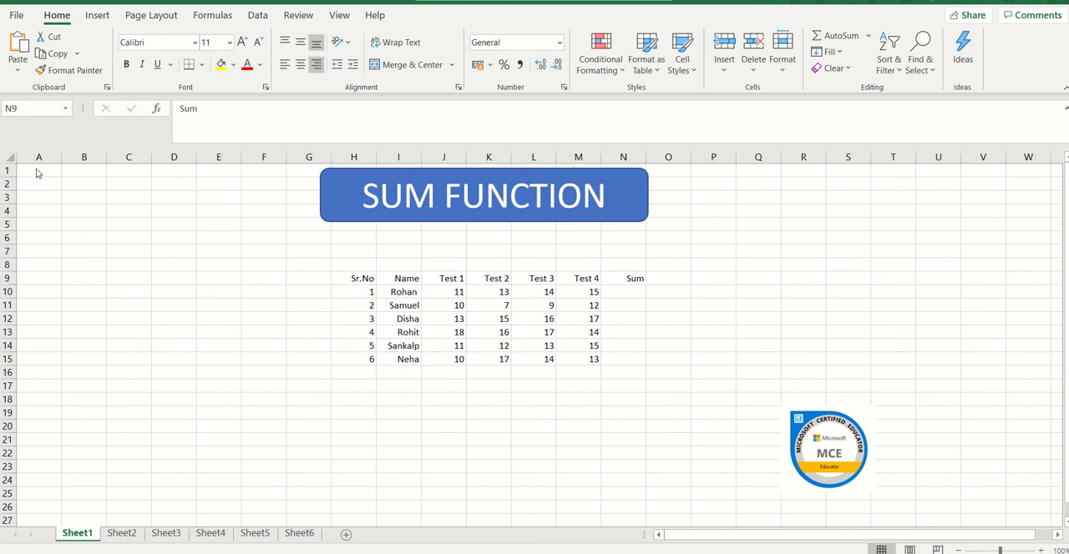
Examine the worksheet grid by going through columns A to F, rows 1 to 3 and individual cells.
left_click(222, 172)
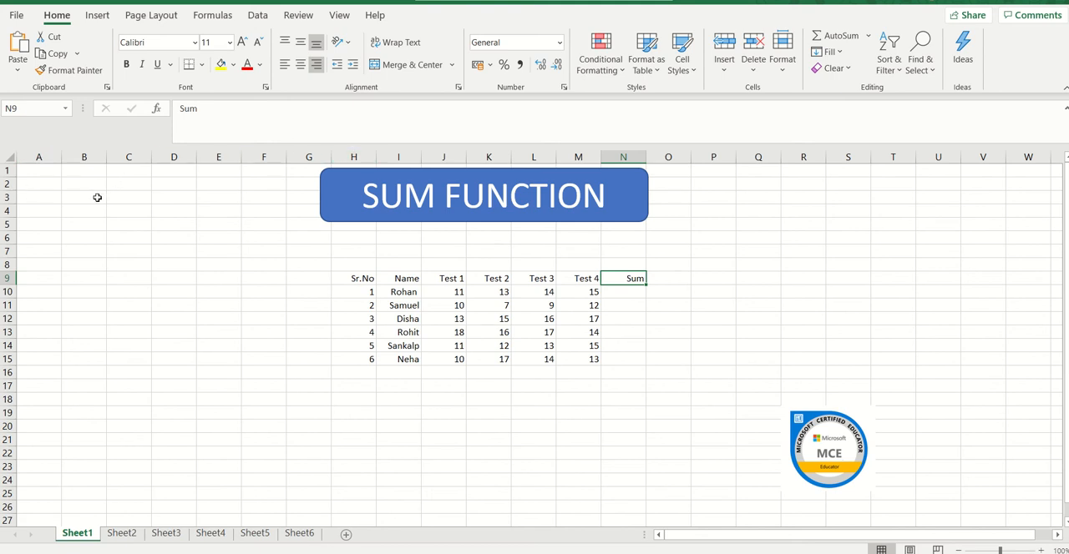
left_click(44, 157)
left_click(84, 157)
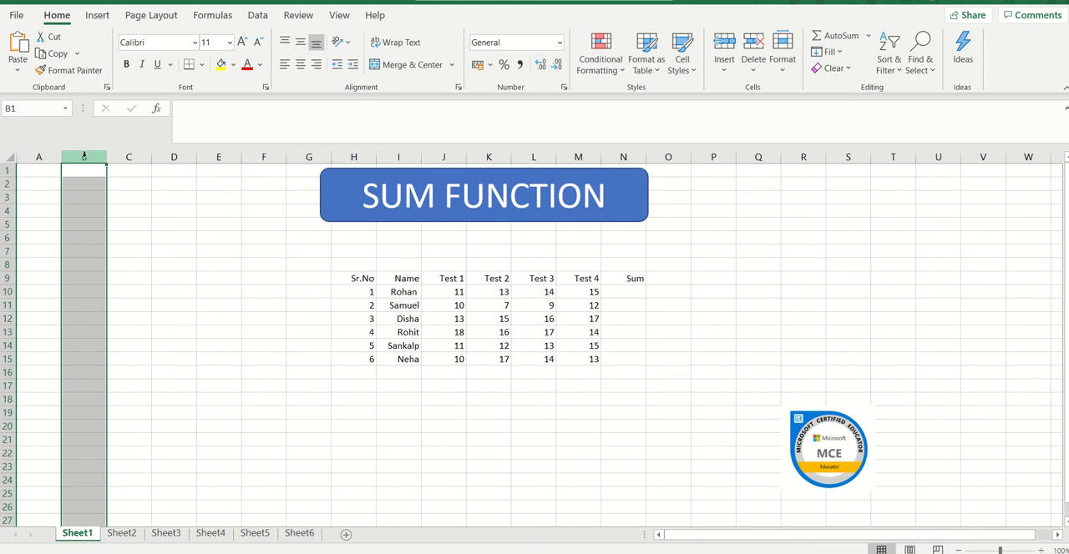
left_click(127, 157)
left_click(174, 157)
left_click(220, 157)
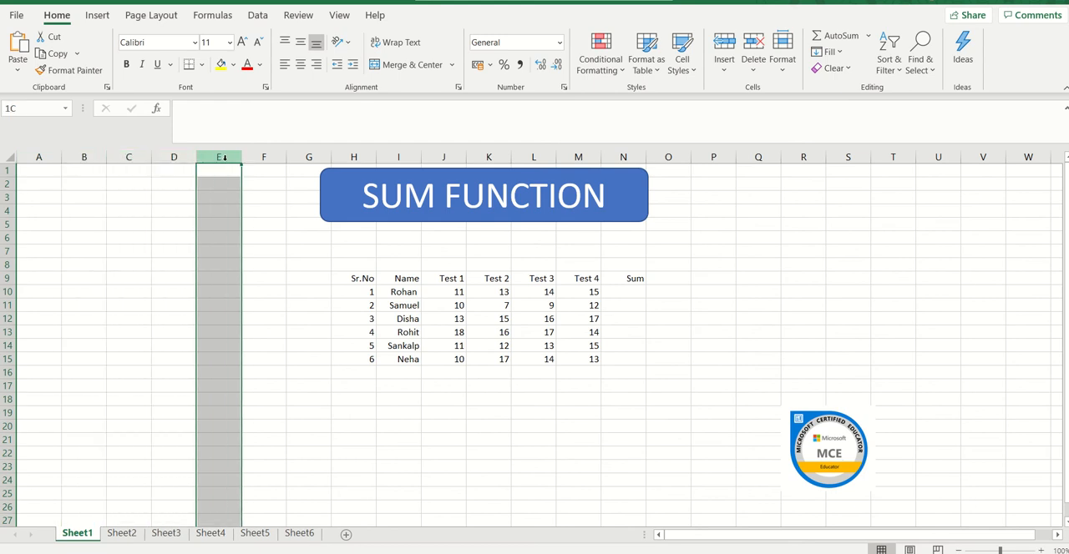
left_click(264, 157)
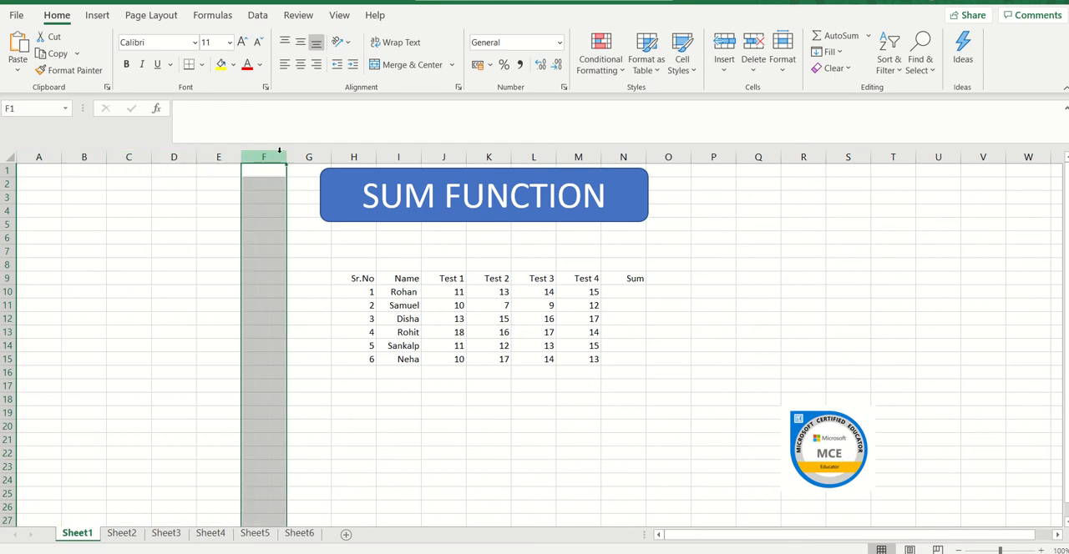
left_click(5, 170)
left_click(5, 184)
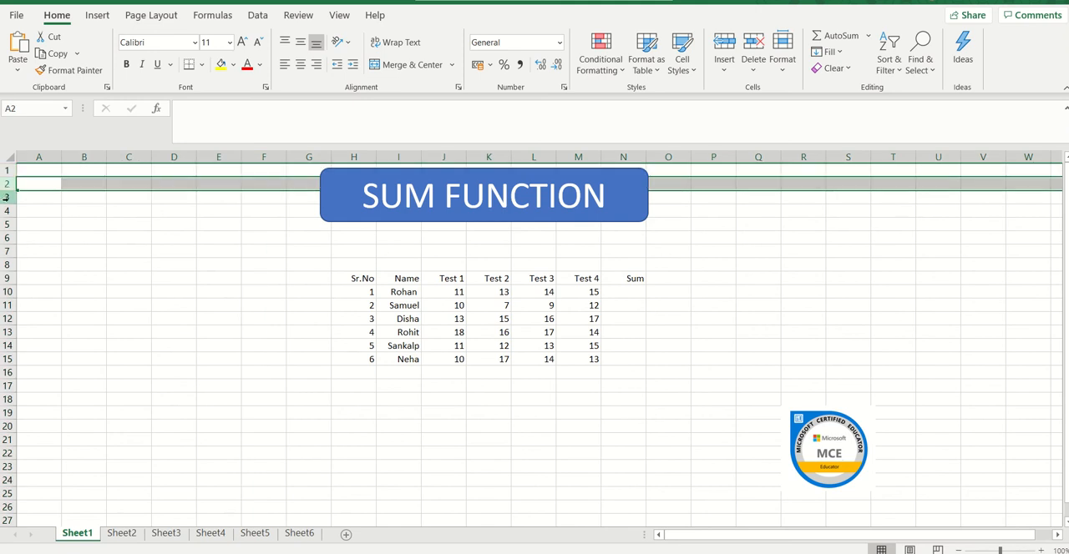
left_click(5, 197)
left_click(173, 223)
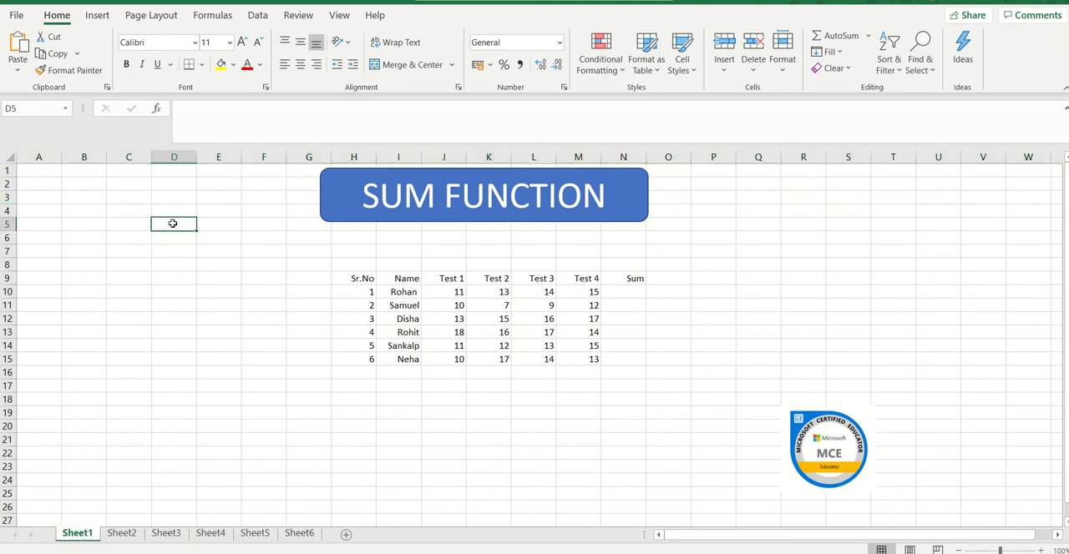
left_click(204, 289)
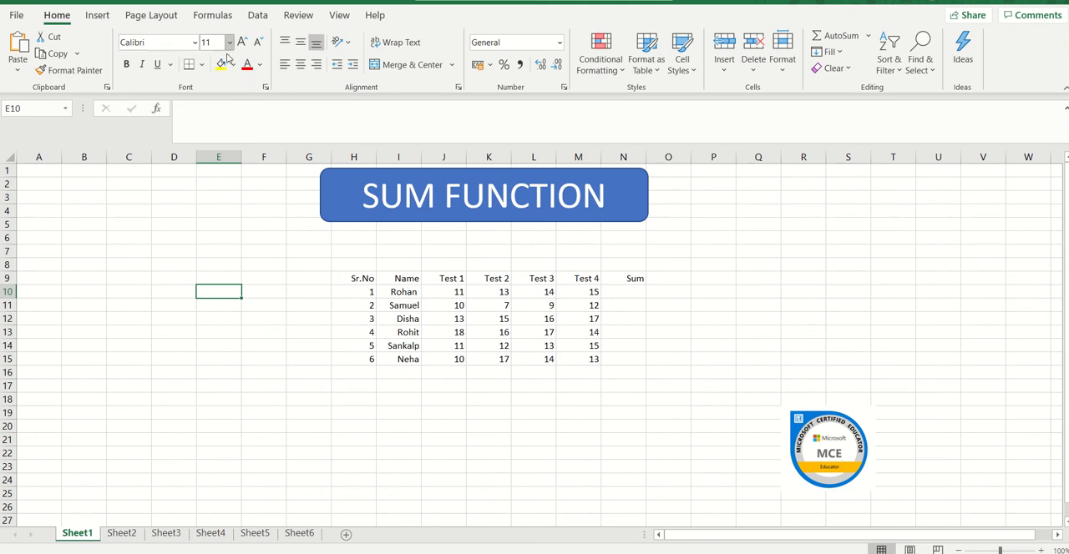
Examine the marks table's headings, student rows and test scores in H9:N15, including how the serial number cells are aligned.
left_click(355, 280)
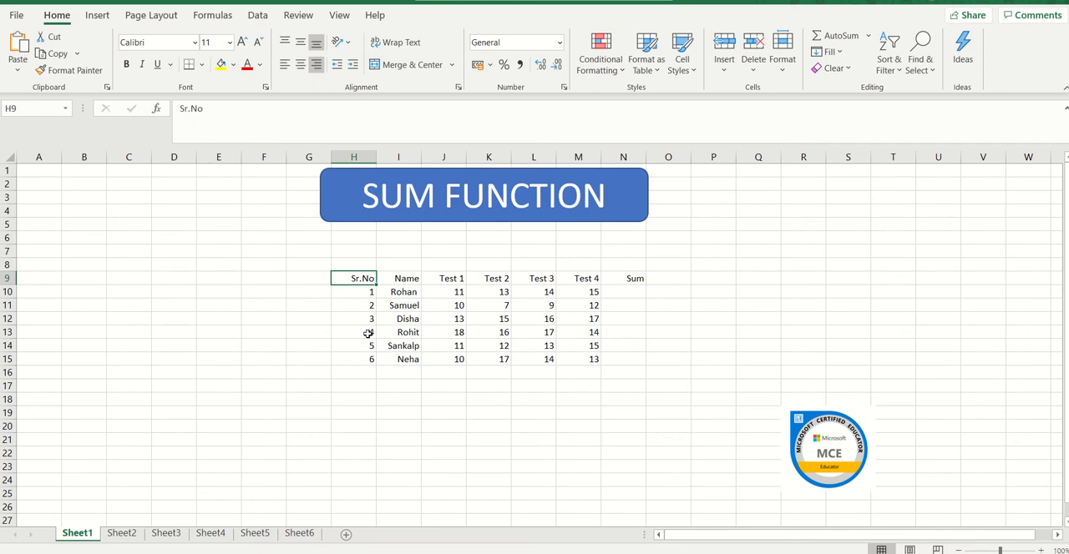
key("Right")
key("Right")
key("Right")
key("Right")
key("Right")
key("Right")
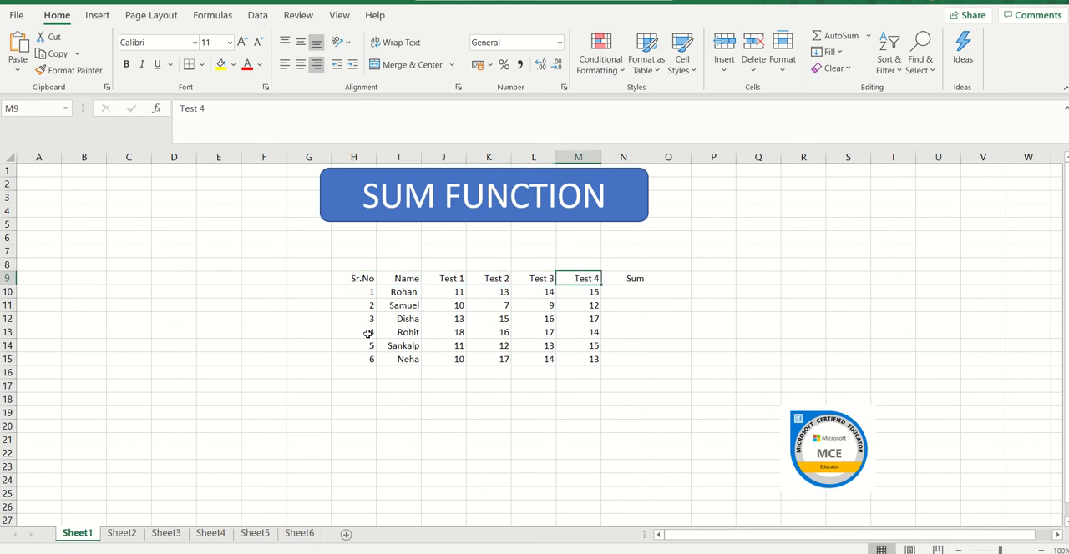
key("Left")
key("Left")
key("Left")
key("Left")
key("Left")
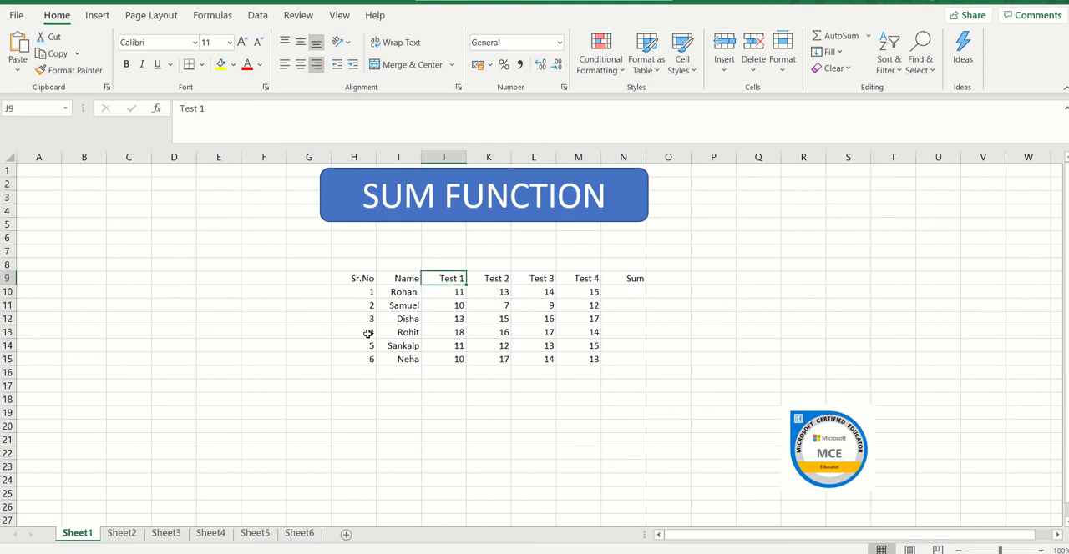
key("Down")
key("Down")
key("Down")
key("Down")
key("Down")
key("Down")
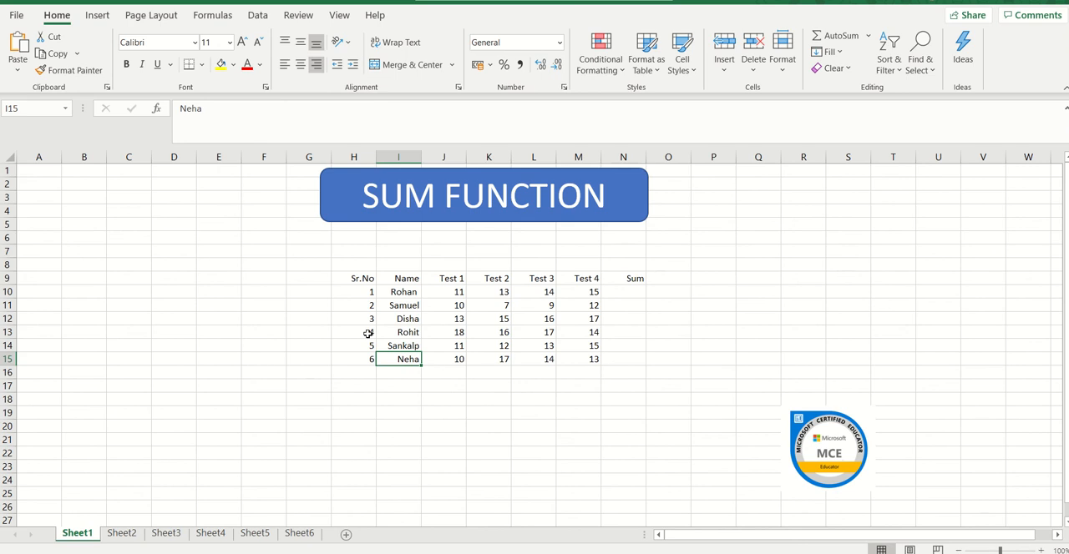
key("Right")
key("Right")
key("Right")
key("Right")
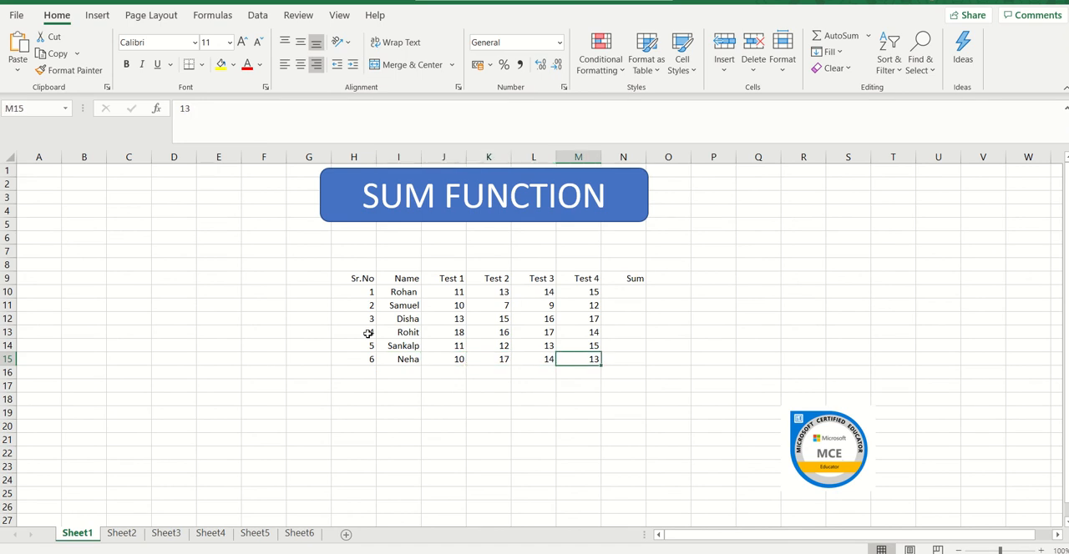
left_click(360, 281)
left_click(361, 298)
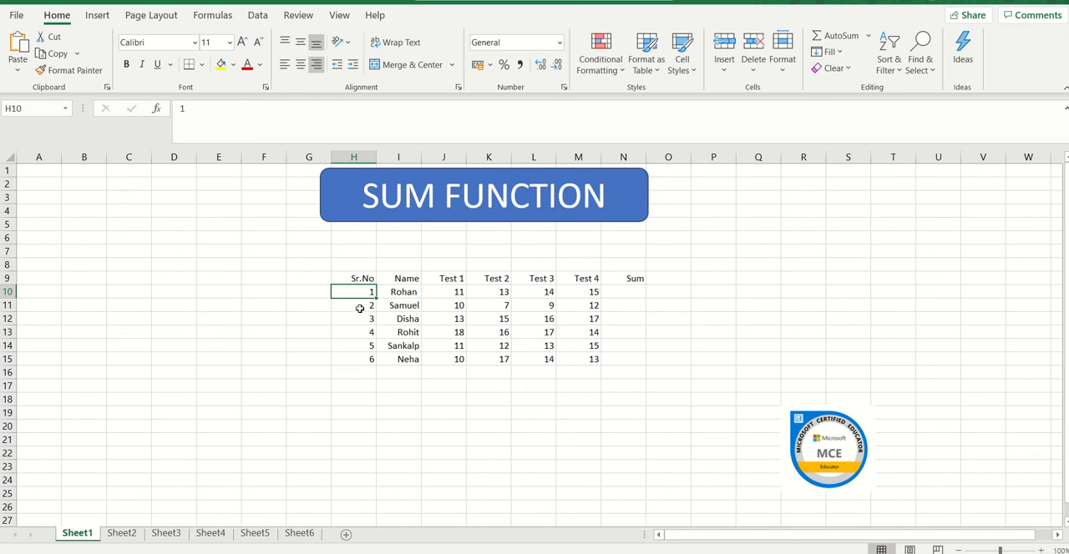
left_click(359, 309)
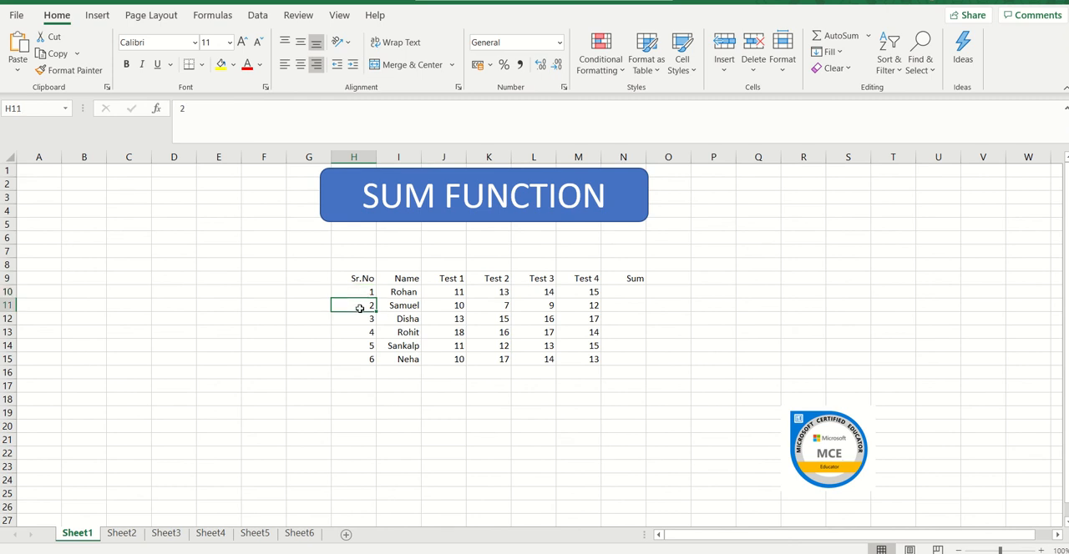
left_click(318, 72)
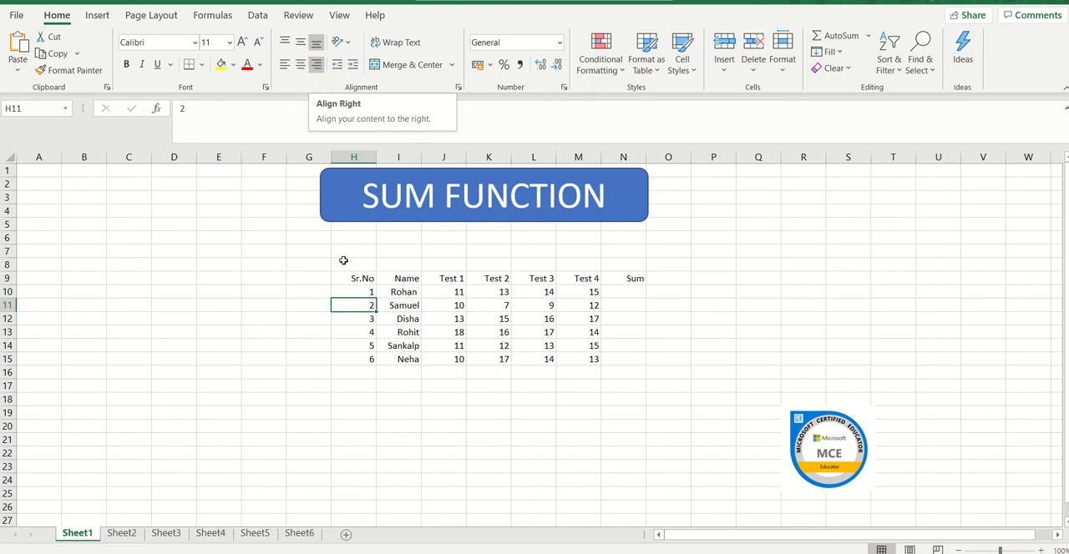
Centre-align the contents of the whole marks table in H9:N15.
left_click(350, 282)
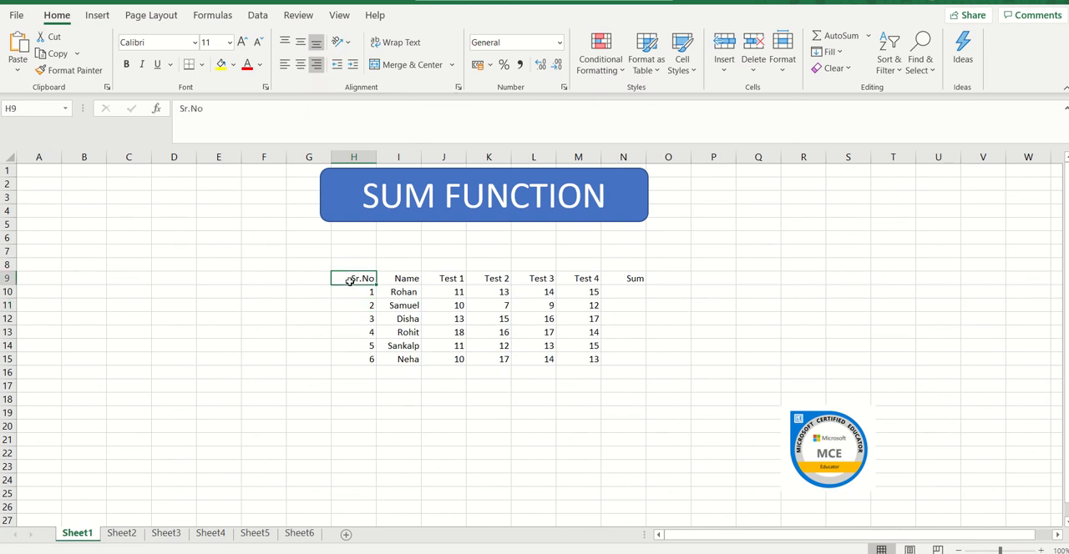
key("shift+Right")
key("shift+Right")
key("shift+Right")
key("shift+Right")
key("shift+Right")
key("shift+Right")
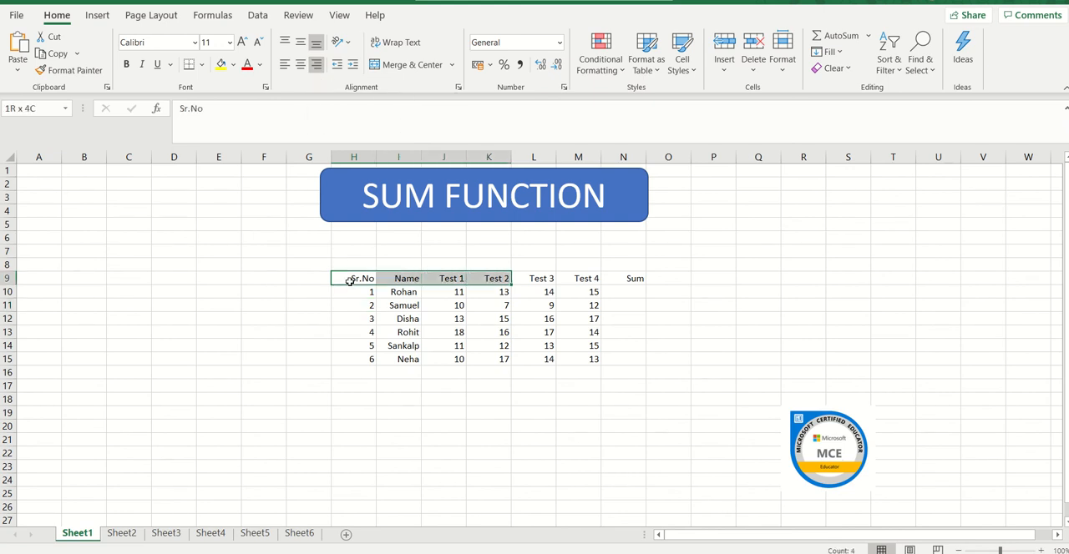
key("shift+Down")
key("shift+Down")
key("shift+Down")
key("shift+Down")
key("shift+Down")
key("shift+Down")
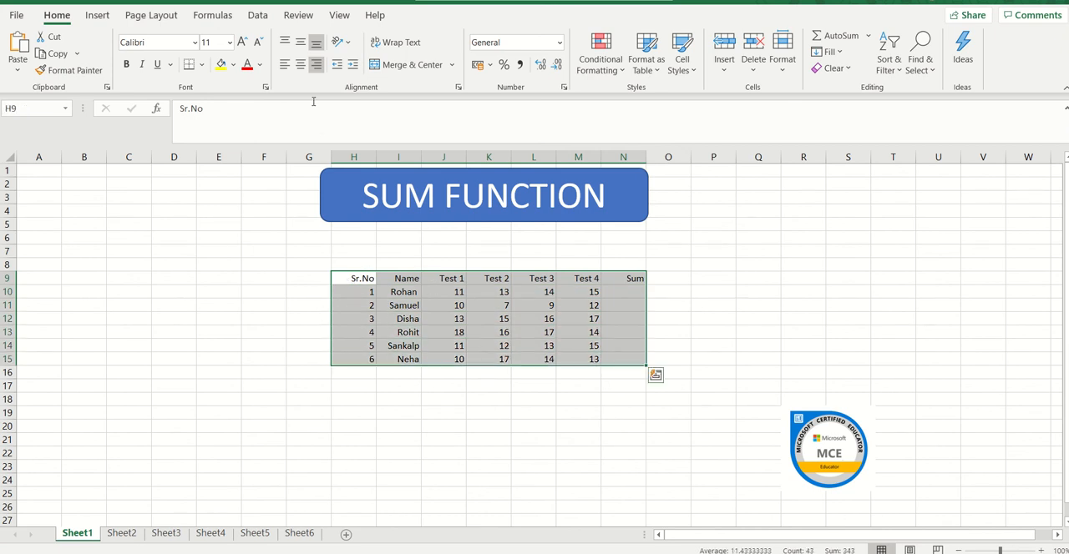
left_click(301, 73)
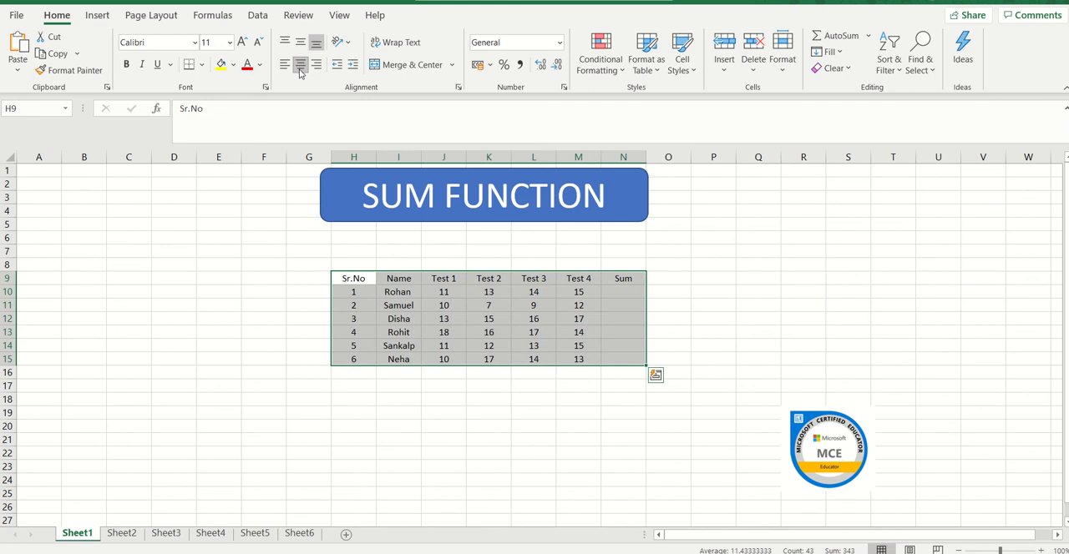
Fill the table's heading row, from Sr.No to Sum in H9:N9, with yellow.
left_click(351, 279)
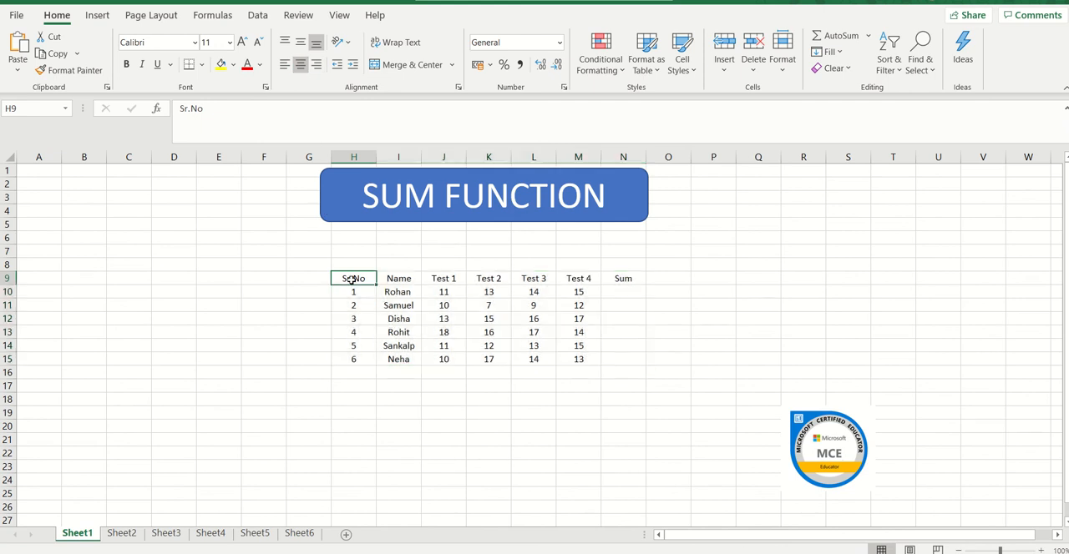
key("shift+Right")
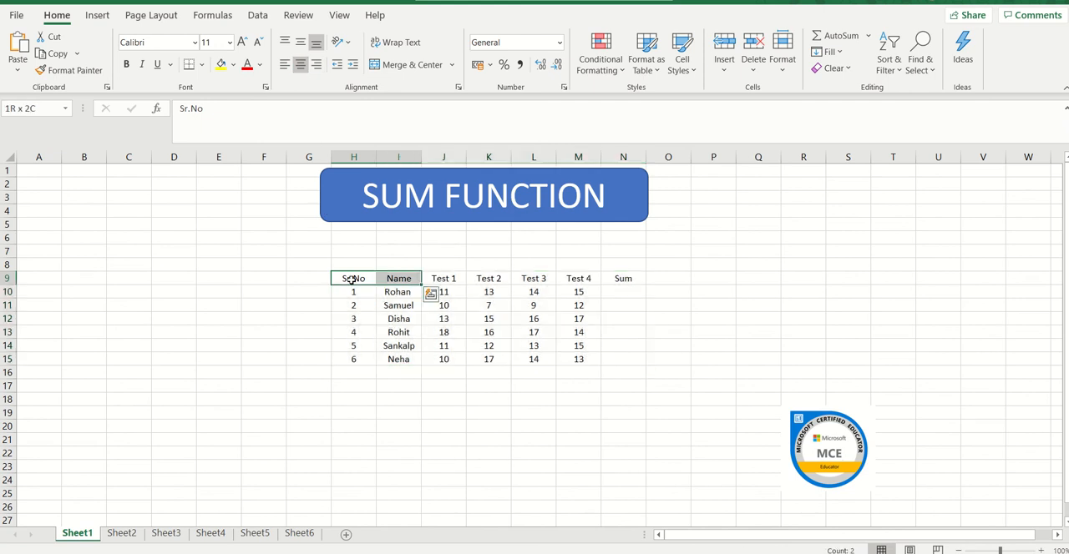
key("shift+Right")
key("shift+Right")
key("shift+Right")
key("shift+Right")
key("shift+Right")
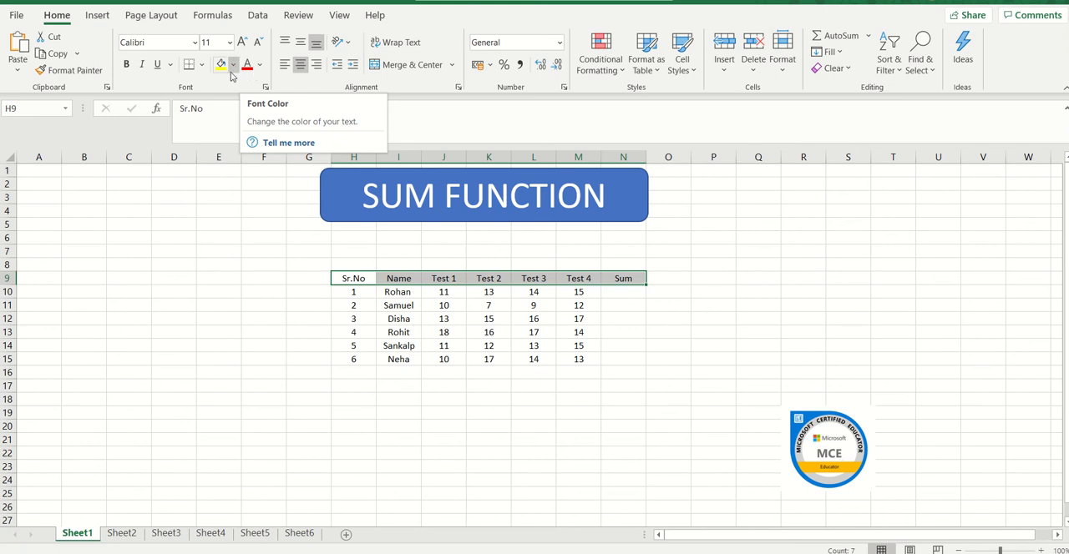
left_click(222, 64)
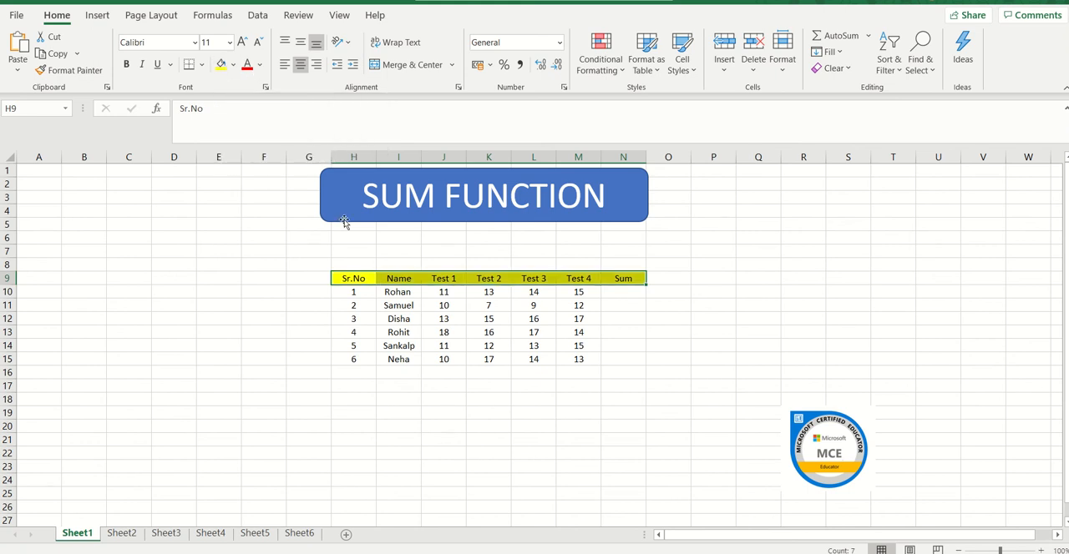
left_click(365, 305)
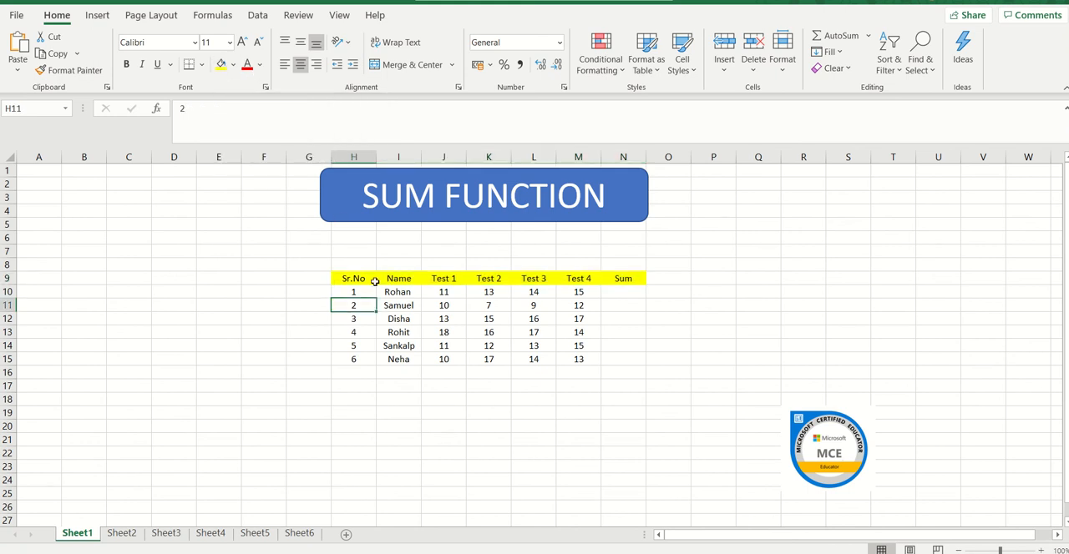
Apply All Borders to the whole marks table in H9:N15.
left_click(360, 280)
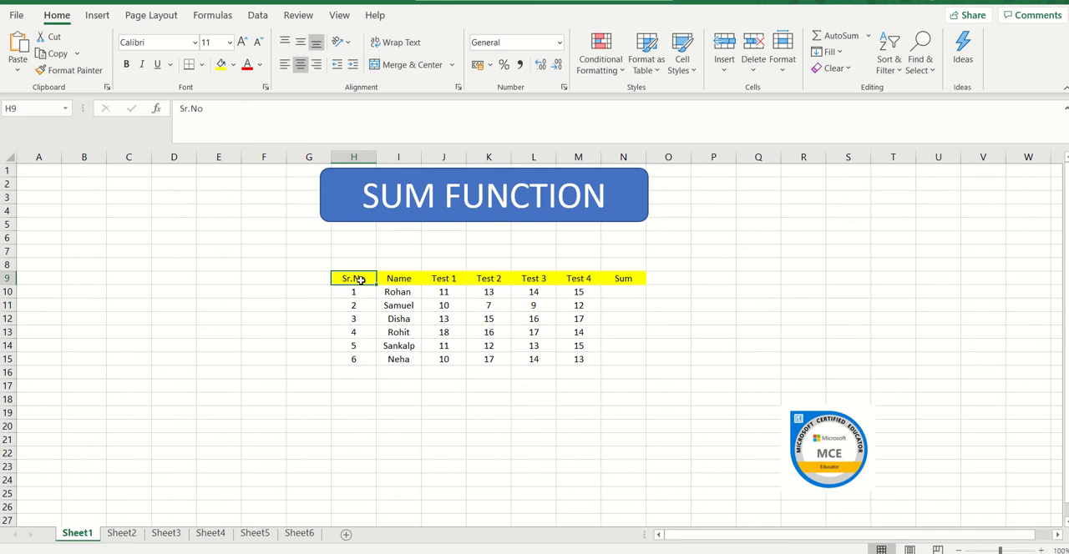
key("shift+Right")
key("shift+Right")
key("shift+Right")
key("shift+Right")
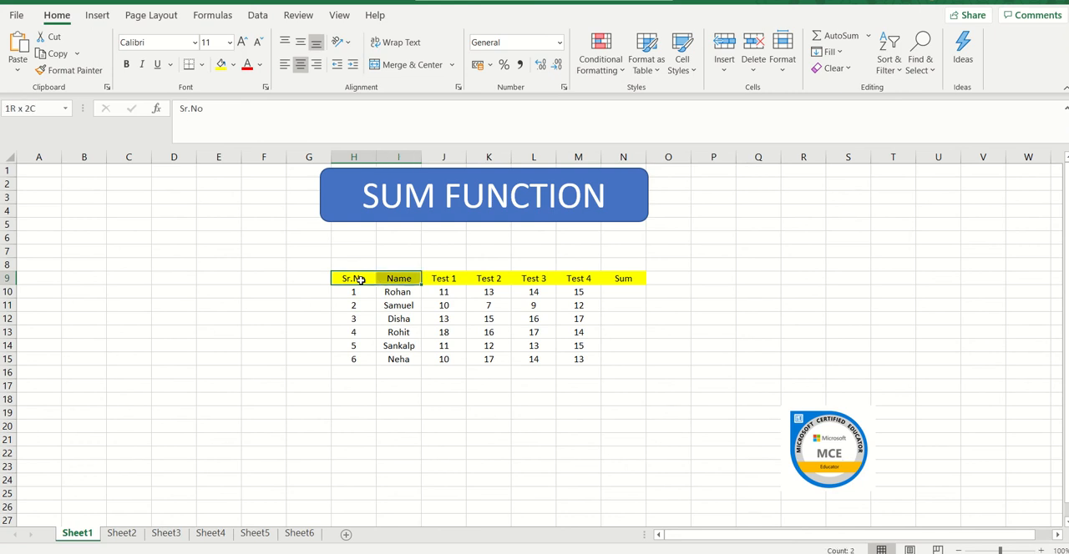
key("shift+Right")
key("shift+Right")
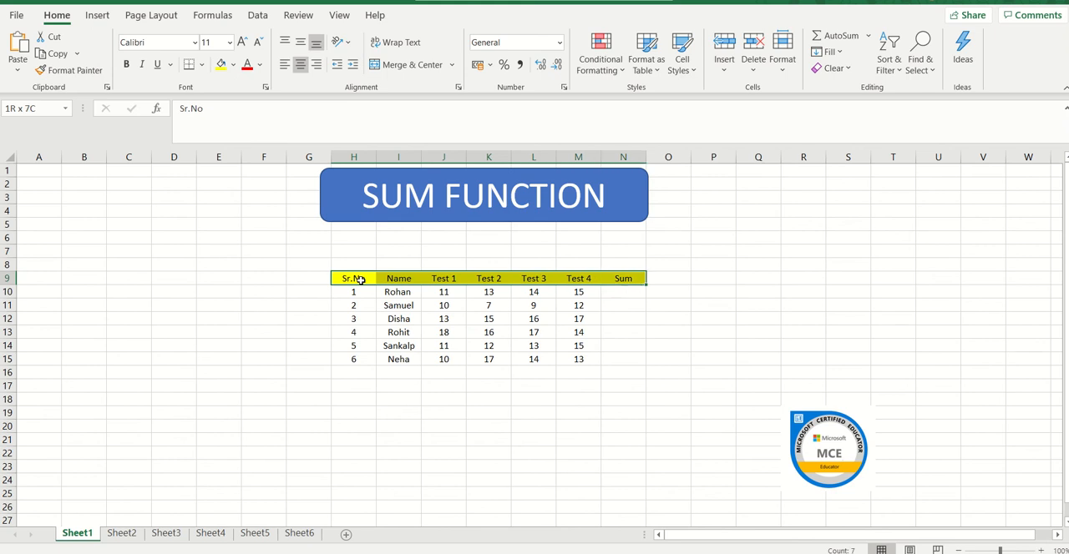
key("shift+Down")
key("shift+Down")
key("shift+Down")
key("shift+Down")
key("shift+Down")
key("shift+Down")
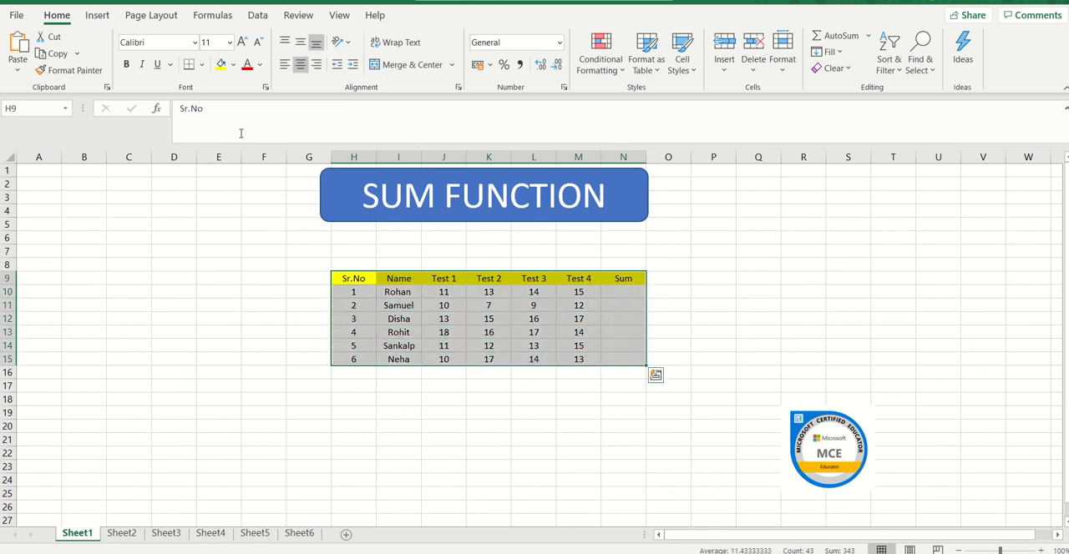
left_click(202, 68)
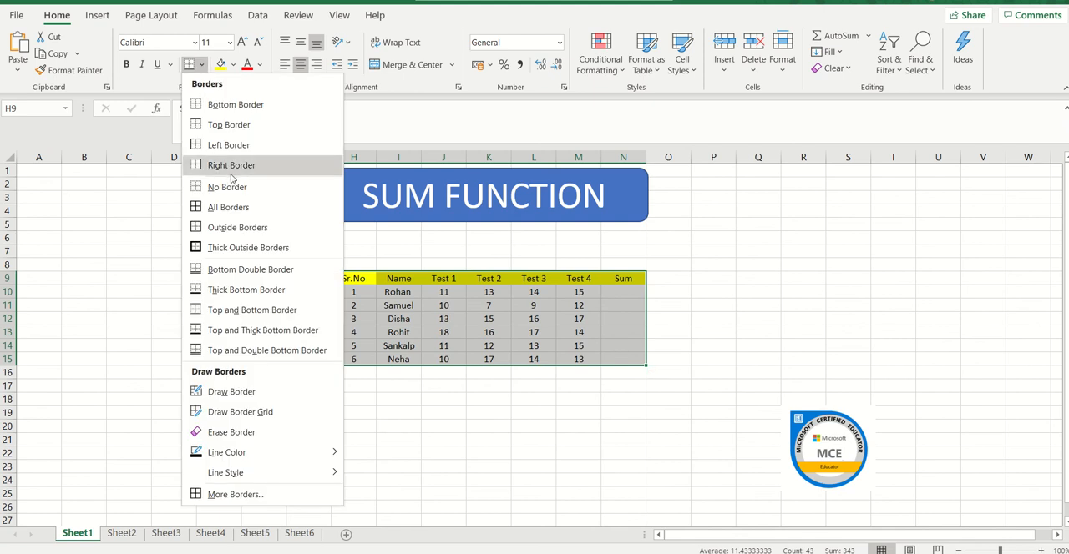
left_click(235, 209)
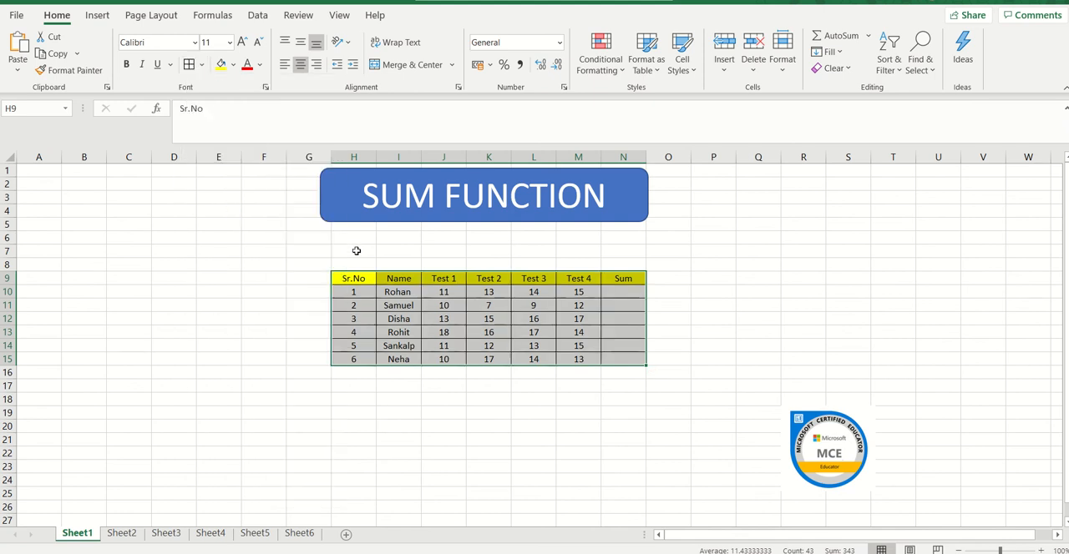
left_click(422, 319)
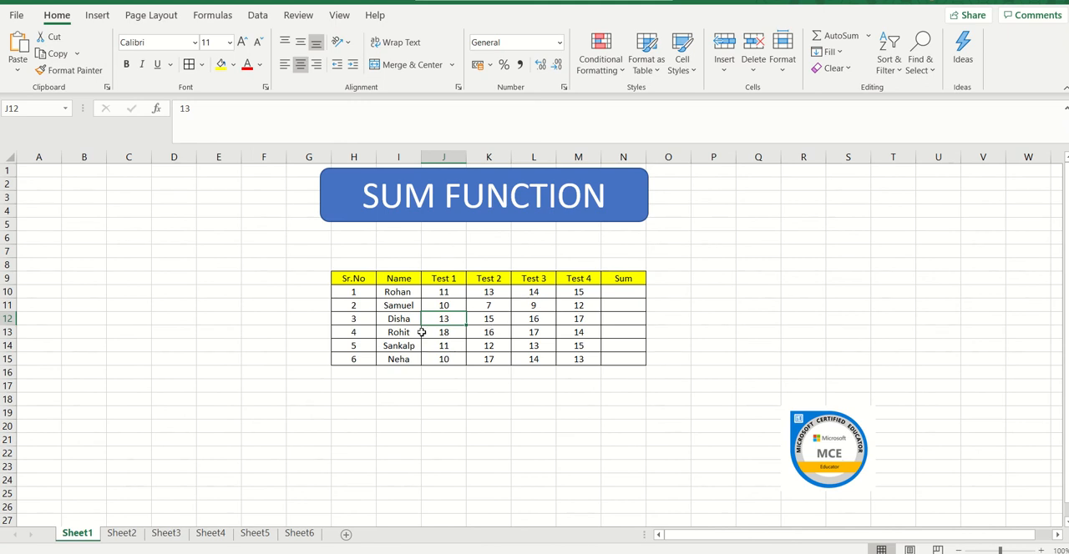
Make the table's headings in H9:N9 bold.
left_click(354, 278)
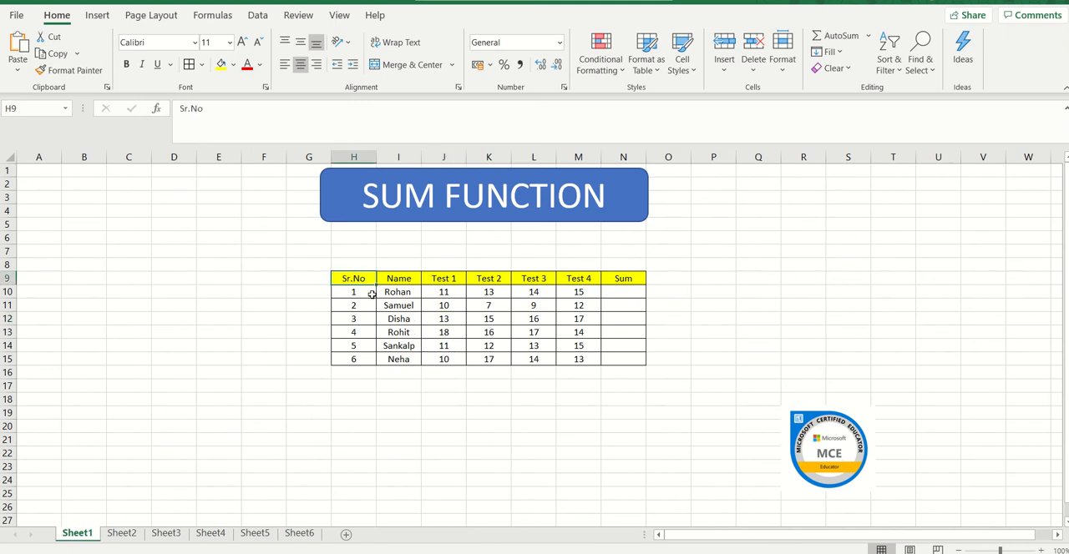
key("shift+Right")
key("shift+Right")
key("shift+Right")
key("shift+Right")
key("shift+Right")
key("shift+Right")
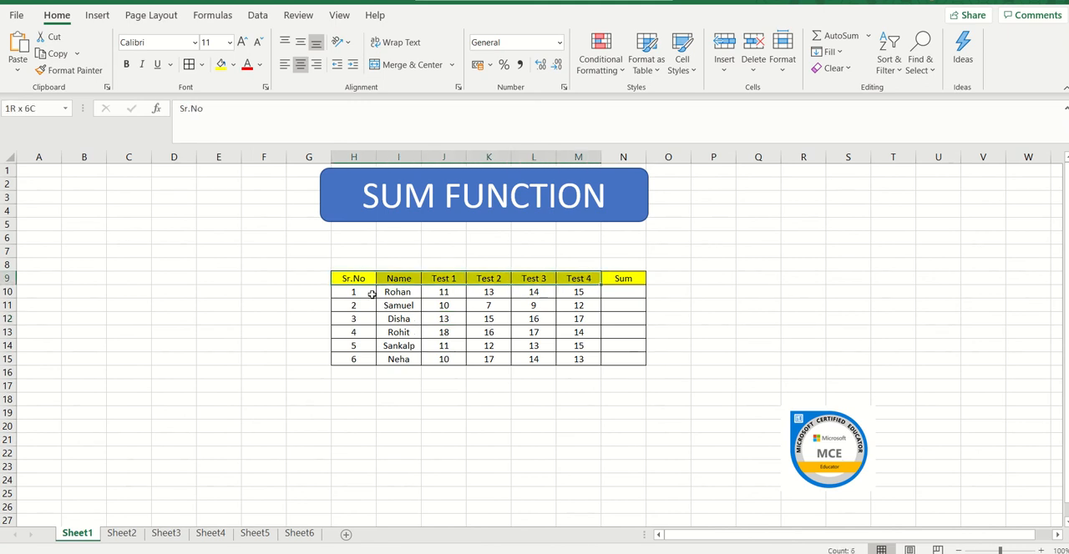
left_click(126, 64)
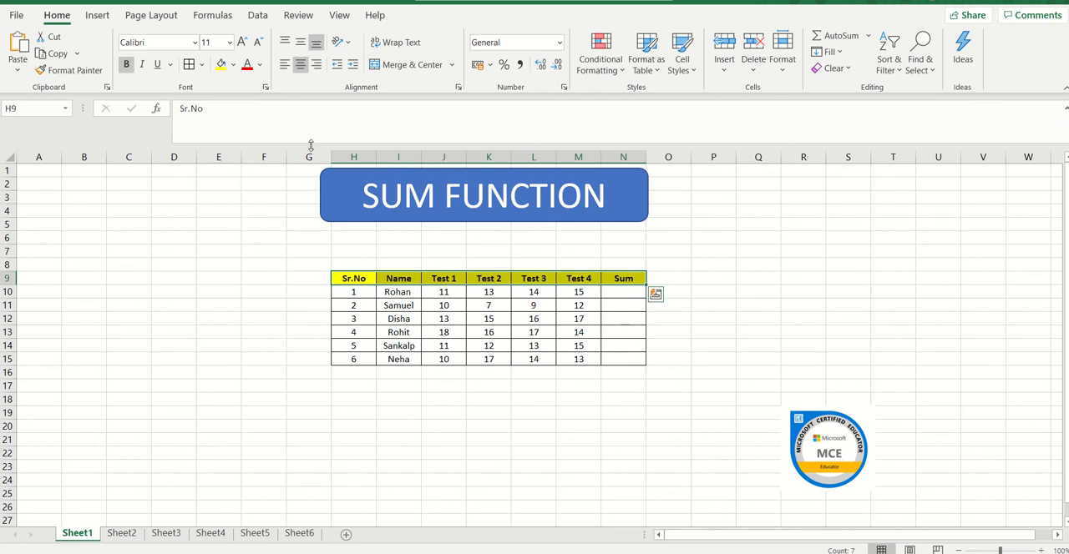
left_click(381, 304)
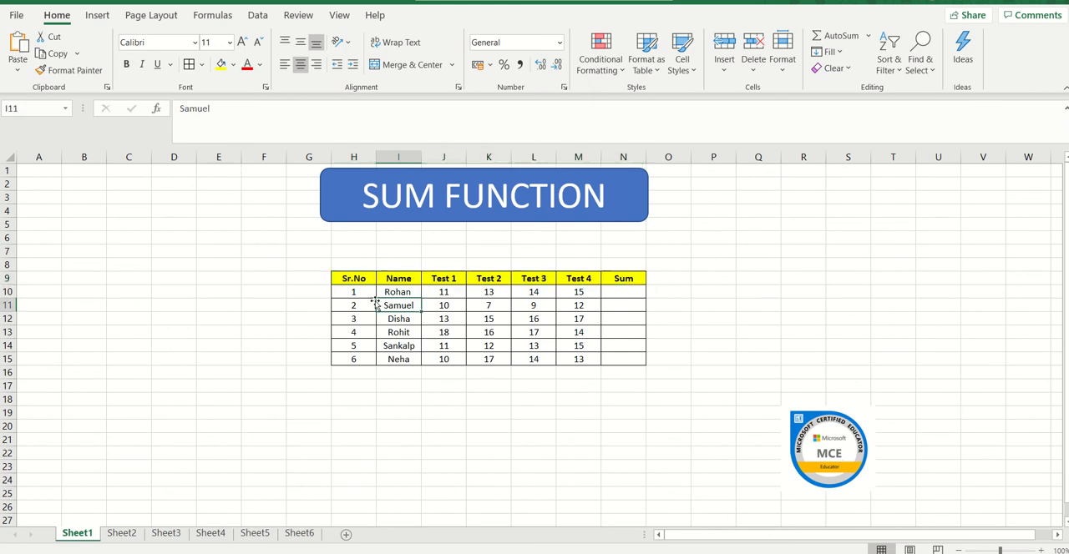
left_click(360, 278)
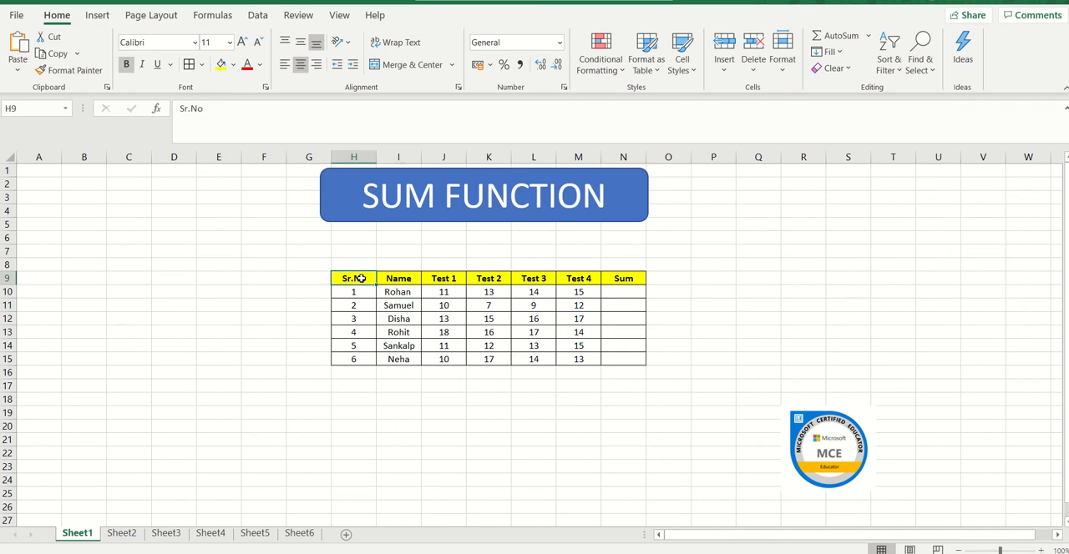
left_click(195, 43)
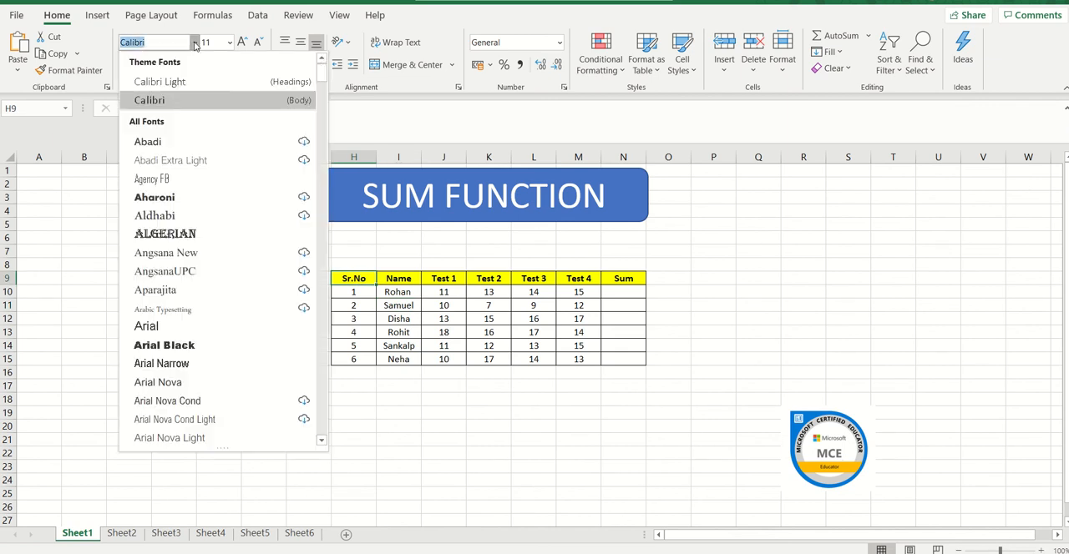
left_click(401, 277)
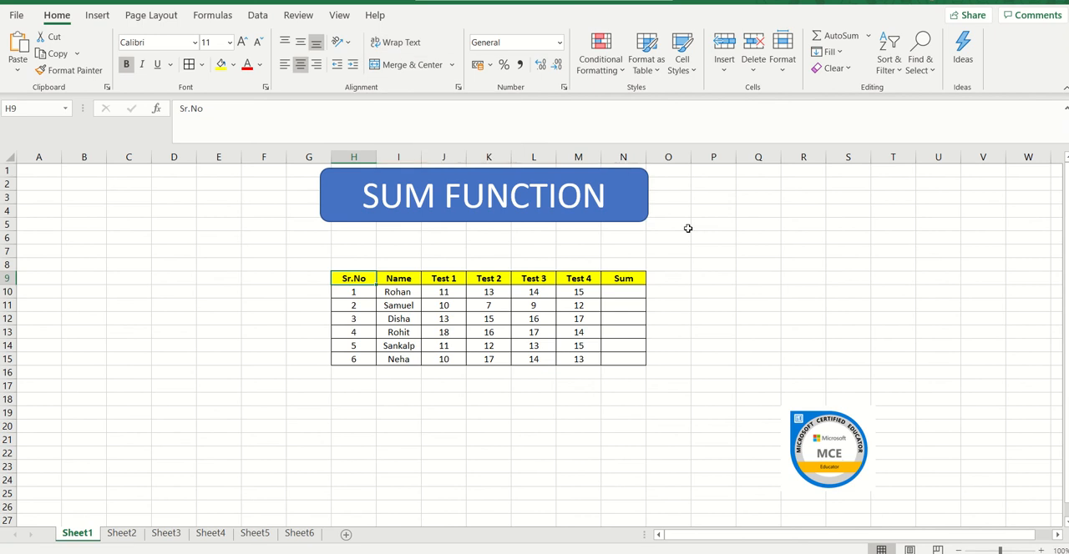
Enter the sample sentence "My cat is brown in colour" in cell P9, outside the marks table.
left_click(712, 274)
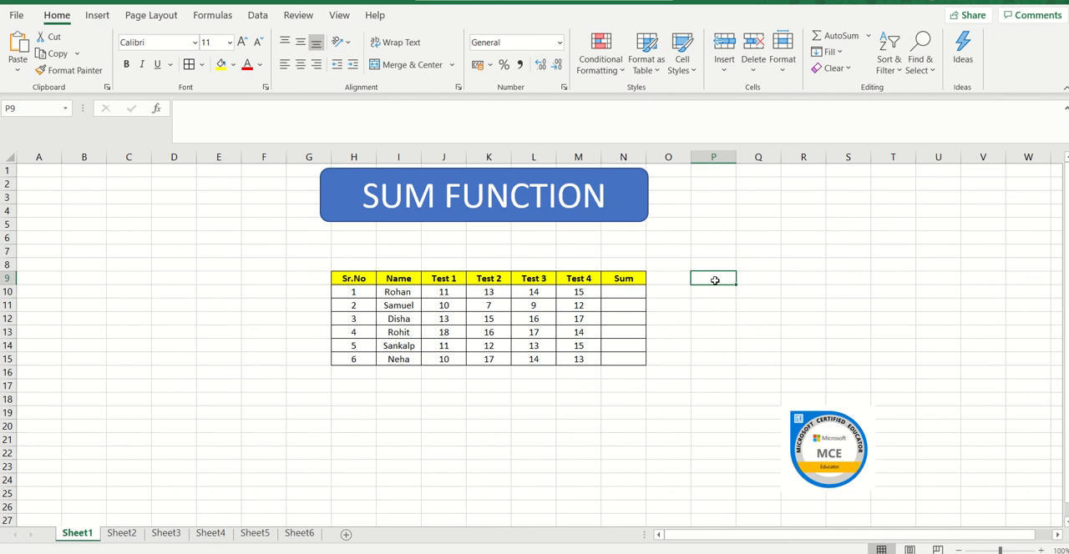
type("M")
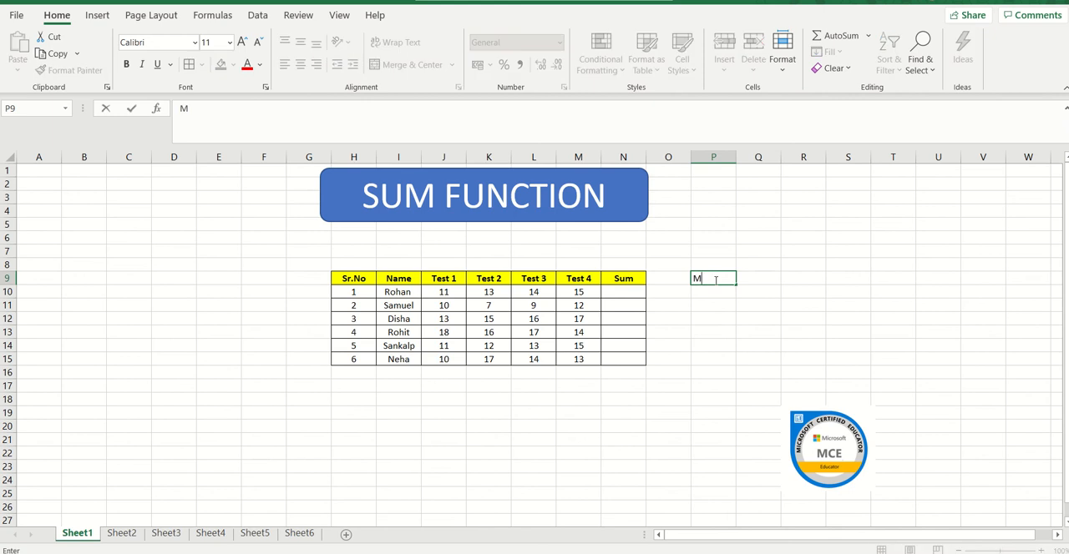
type("y cat is brown in")
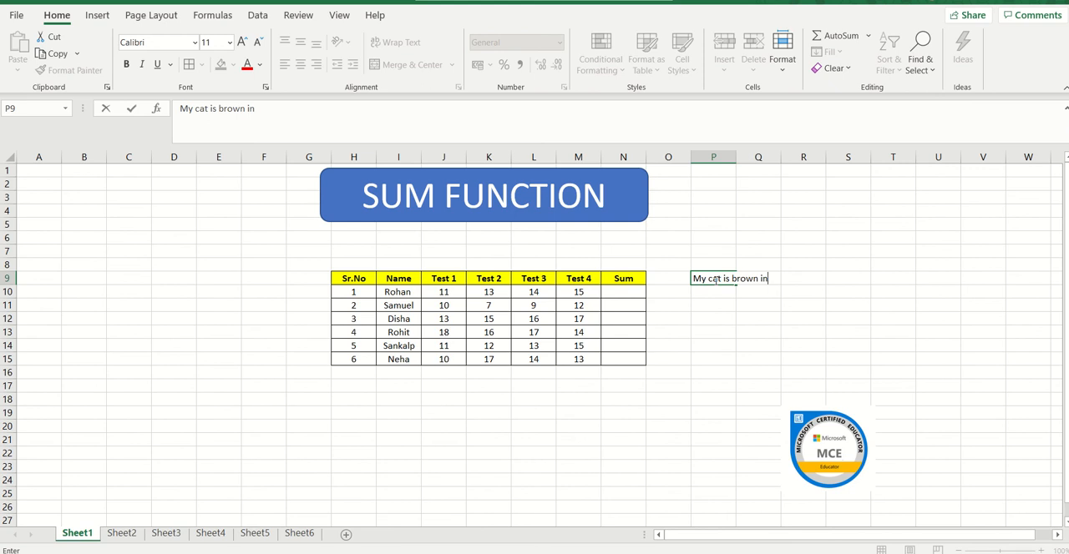
type(" colour")
left_click(716, 303)
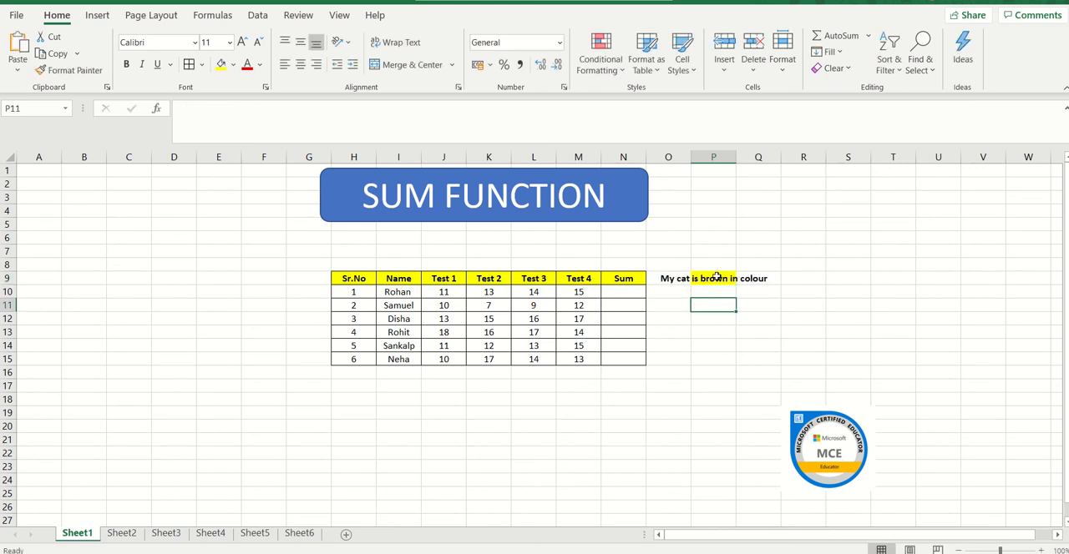
Wrap the sample sentence within cell P9 and clear the sentence from the cell.
left_click(715, 278)
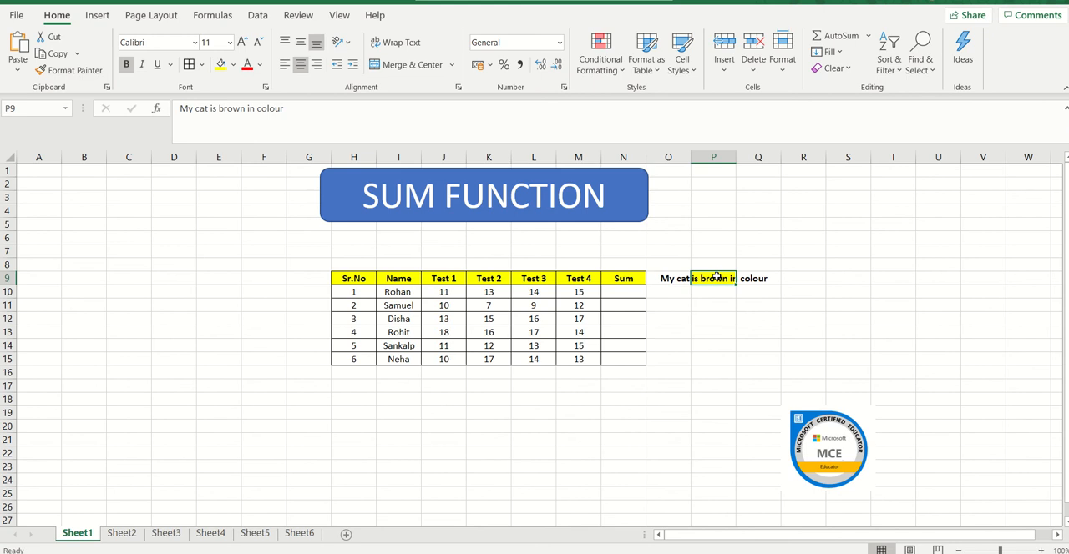
left_click(408, 46)
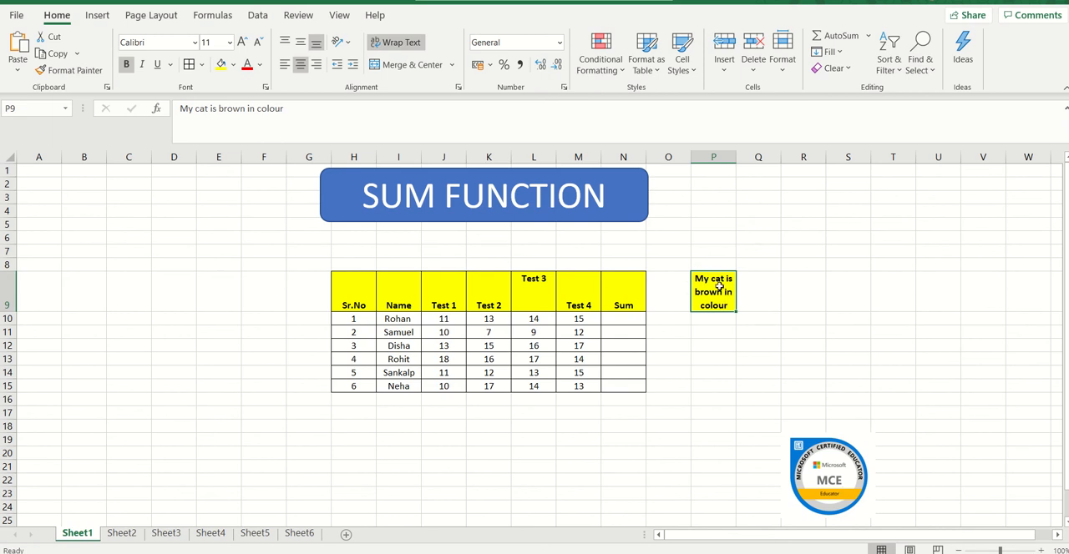
key("Delete")
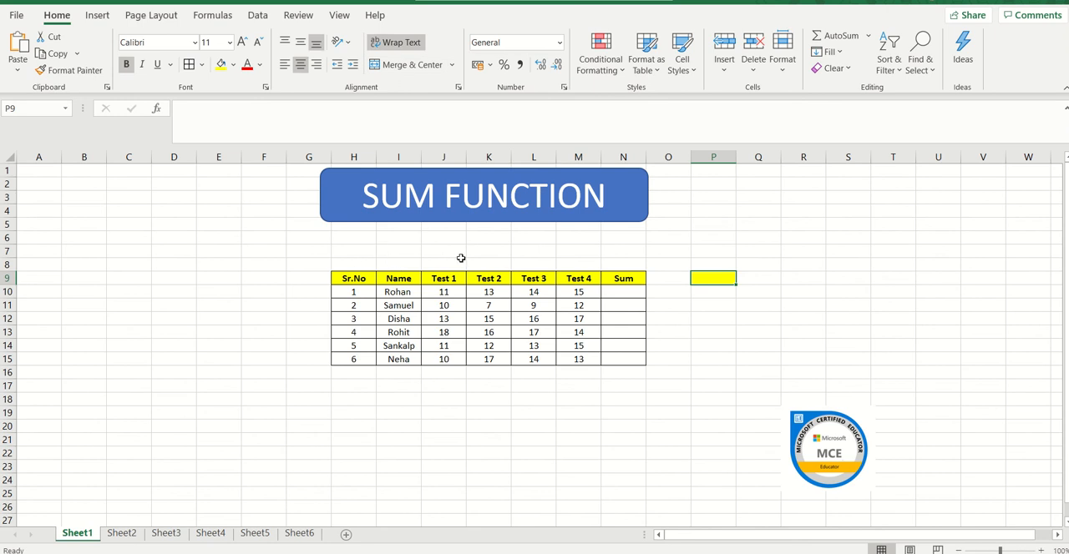
Merge and centre the cells H8:N8 directly above the marks table's heading row.
left_click(368, 263)
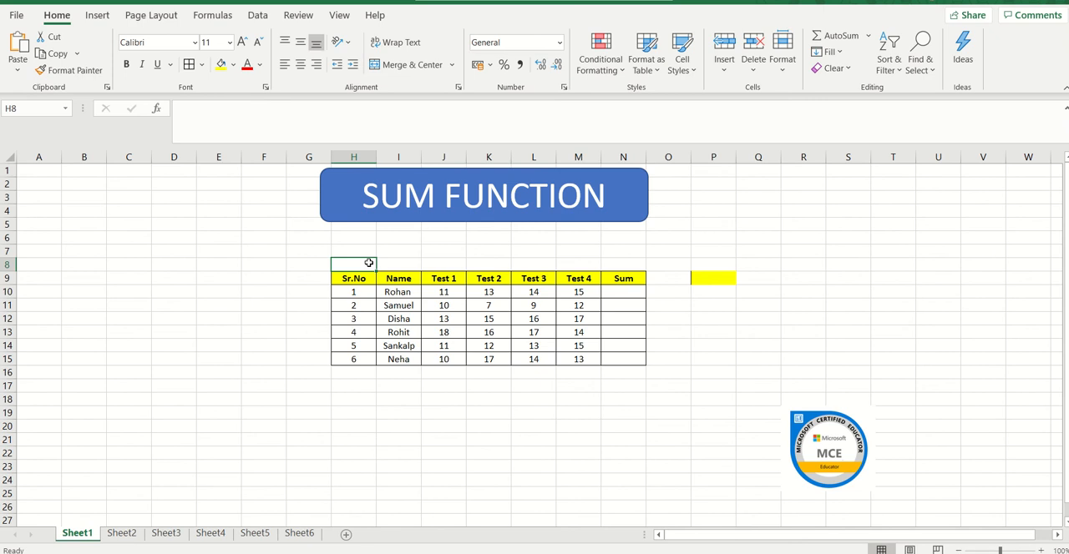
key("Right")
key("Right")
key("Right")
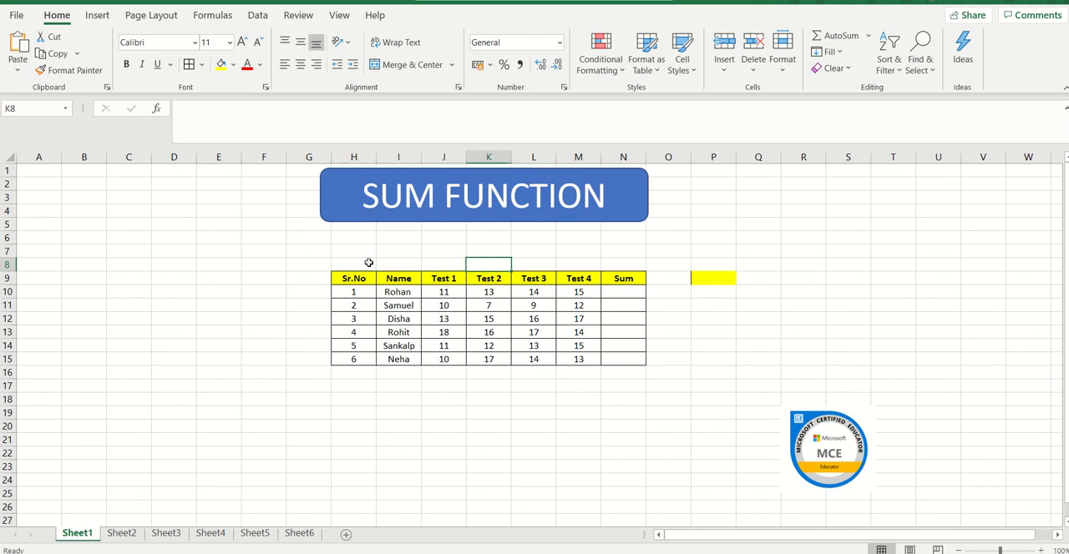
key("Left")
key("Left")
key("Left")
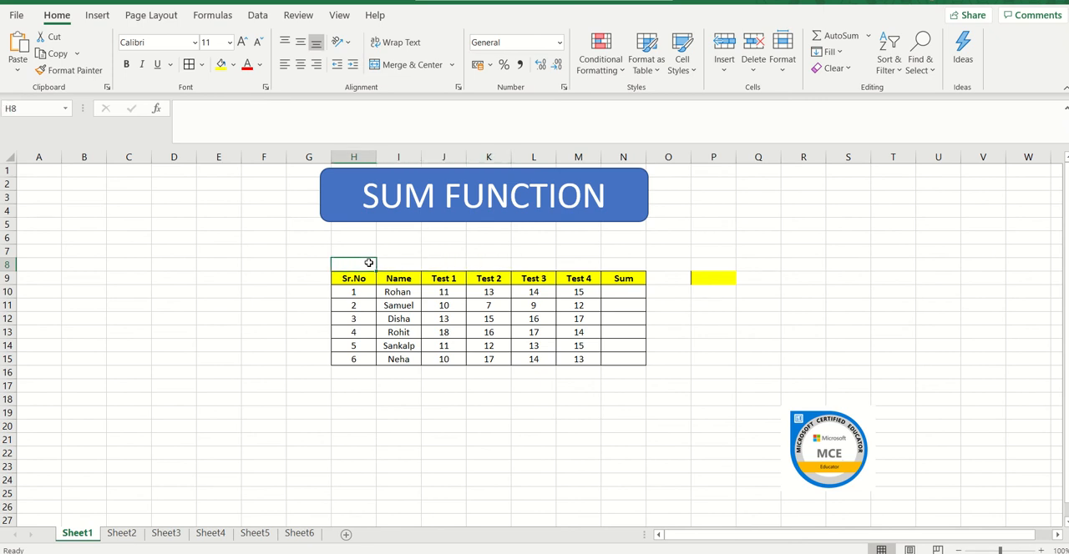
key("shift+Right")
key("shift+Right")
key("shift+Right")
key("shift+Right")
key("shift+Right")
key("shift+Right")
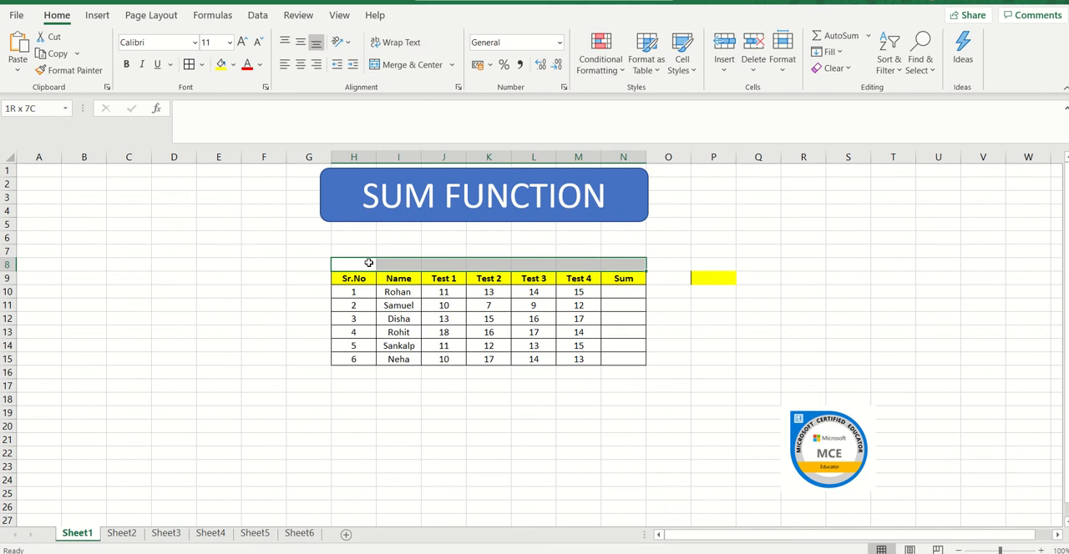
left_click(411, 64)
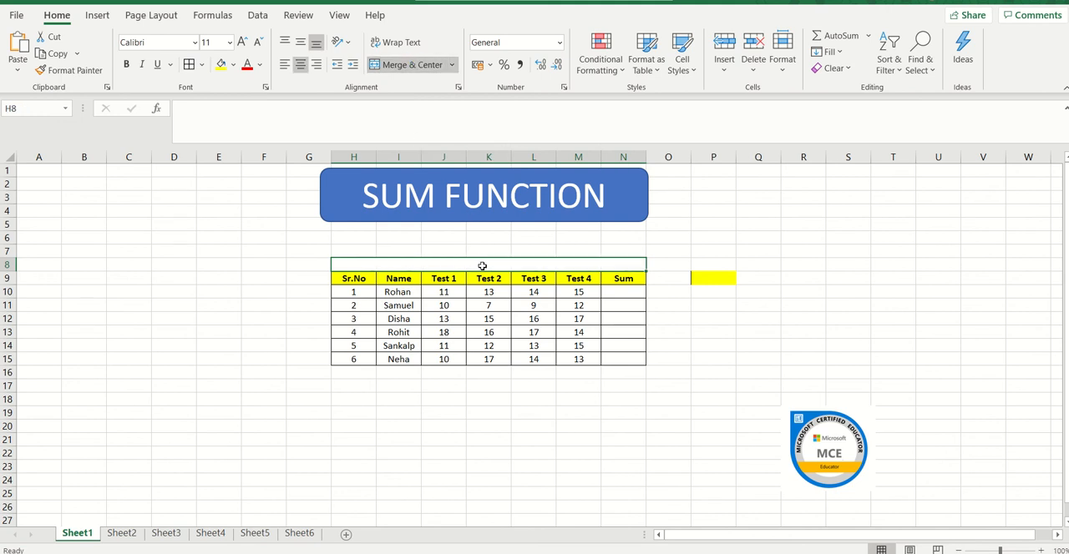
Enter the title "Table" in the merged cell above the marks table's headings.
double_click(483, 265)
type("Table")
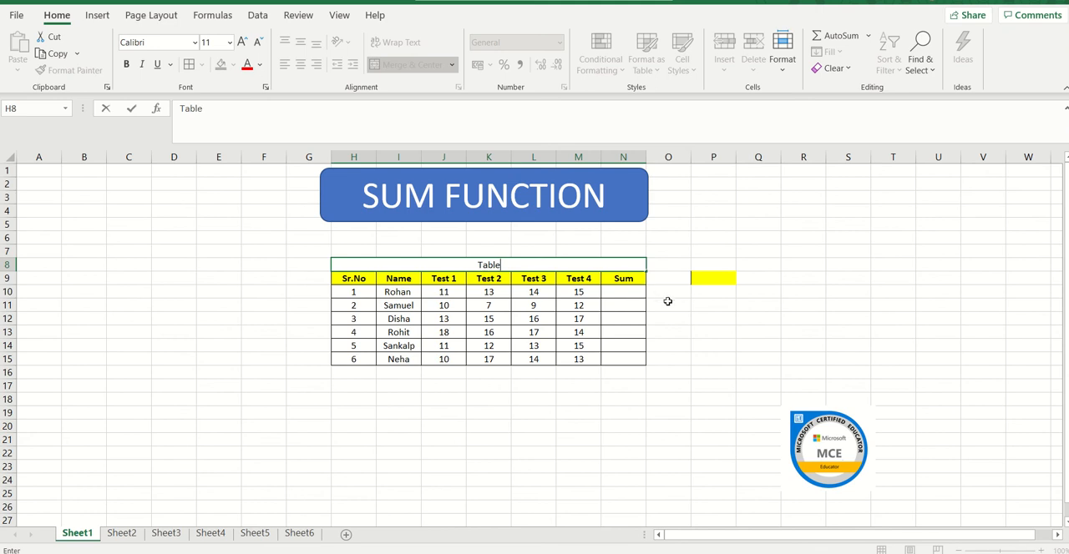
left_click(669, 302)
Fill the merged title cell H8:N8 with a light orange theme colour.
left_click(525, 262)
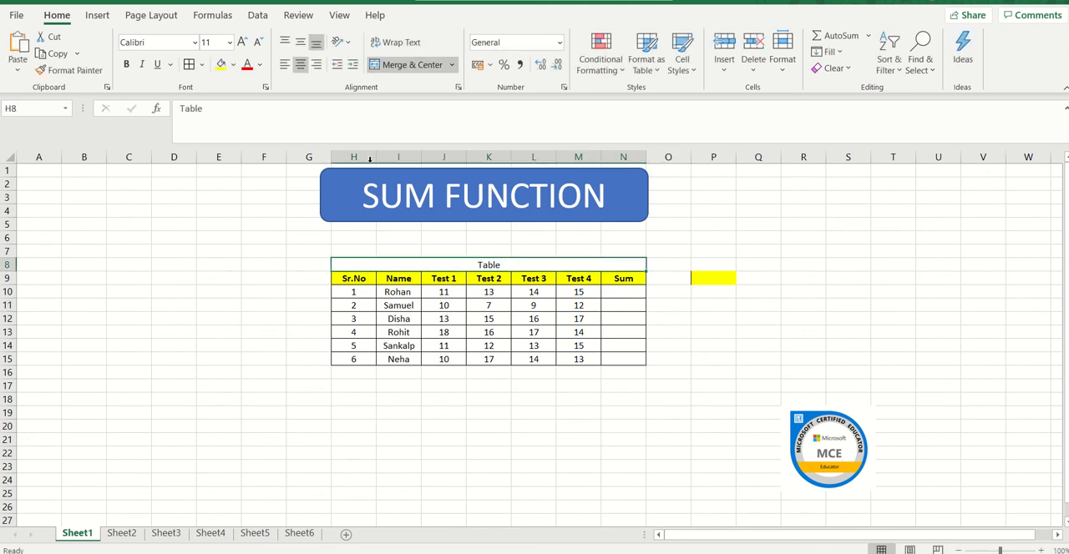
left_click(234, 65)
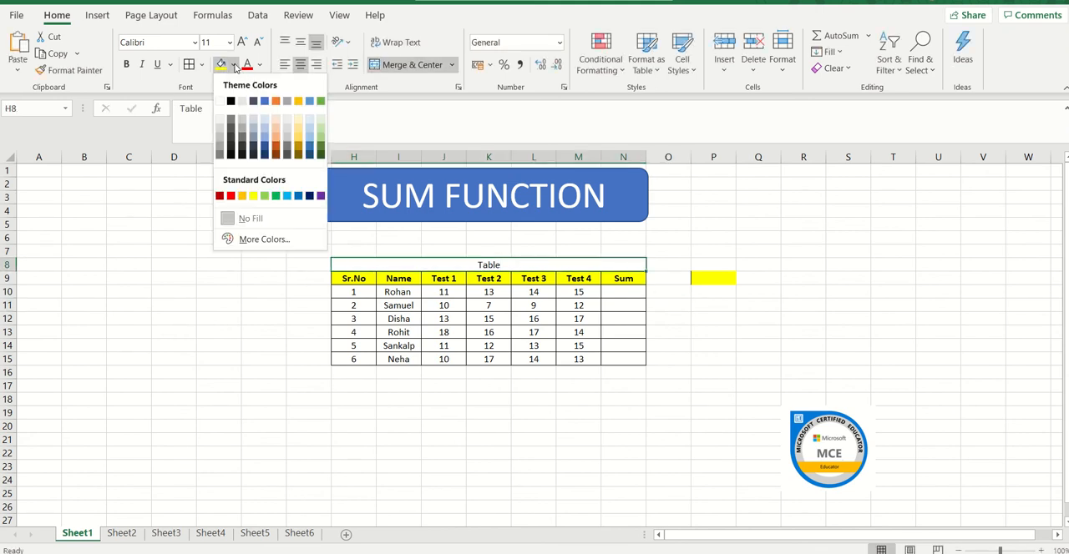
left_click(276, 127)
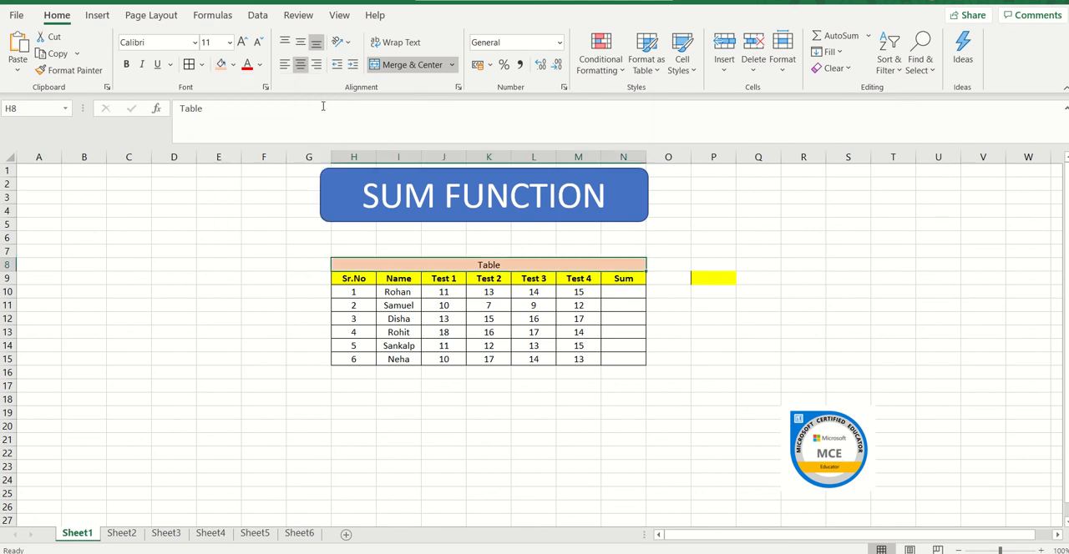
Apply Thick Outside Borders to the merged title cell H8:N8.
left_click(203, 66)
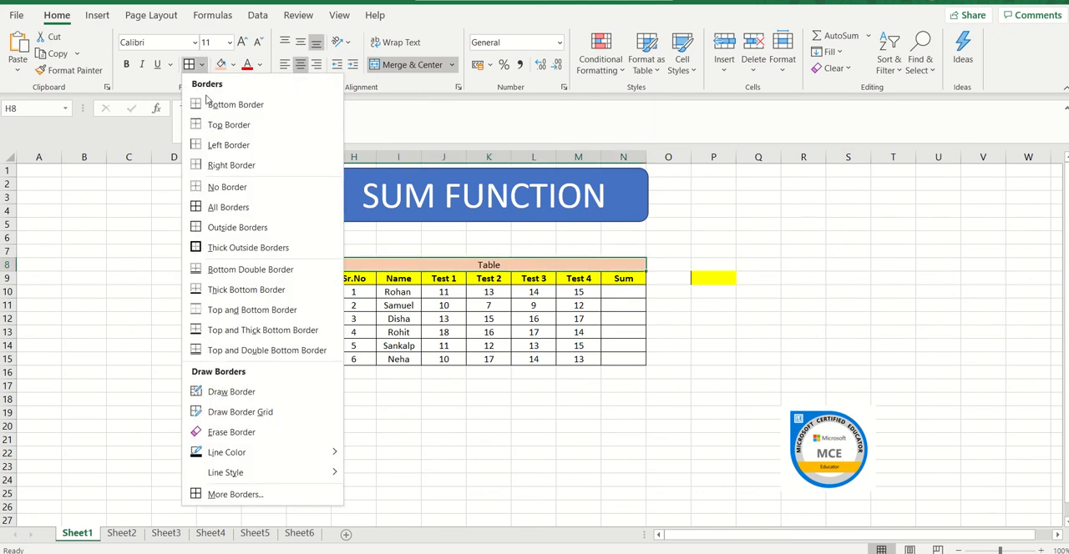
left_click(235, 248)
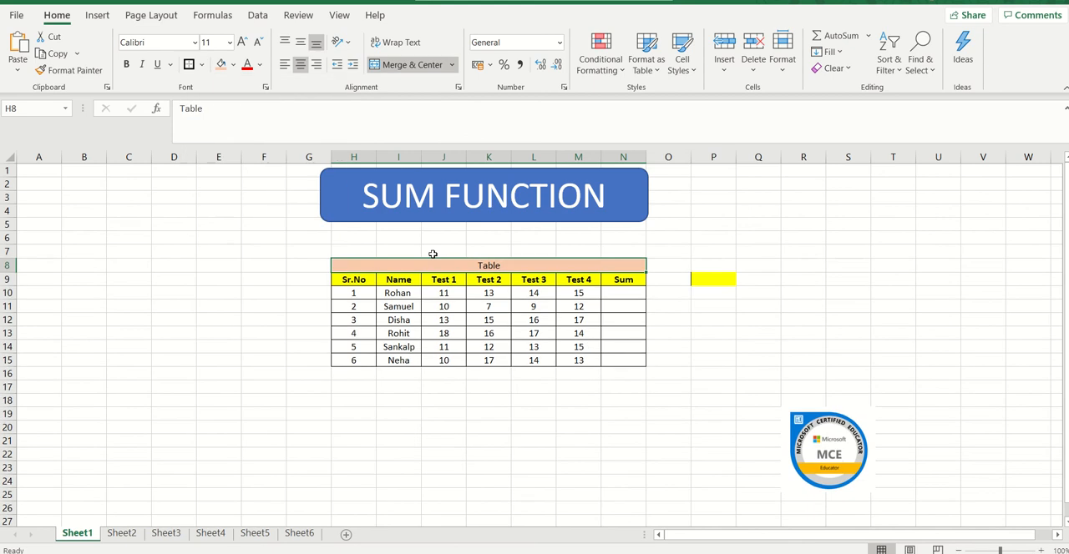
left_click(485, 290)
left_click_drag(485, 289, 487, 263)
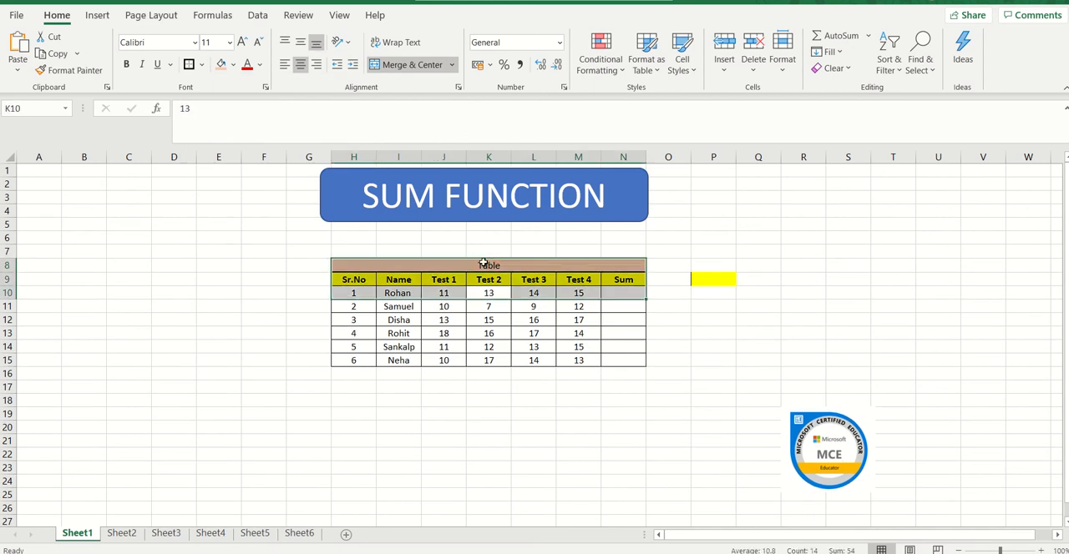
left_click(487, 264)
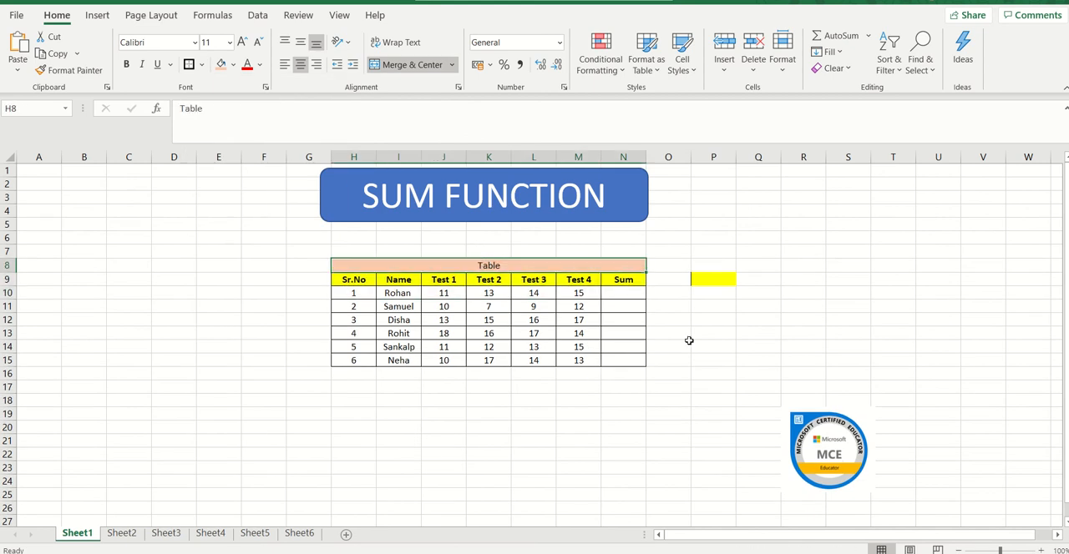
left_click(559, 44)
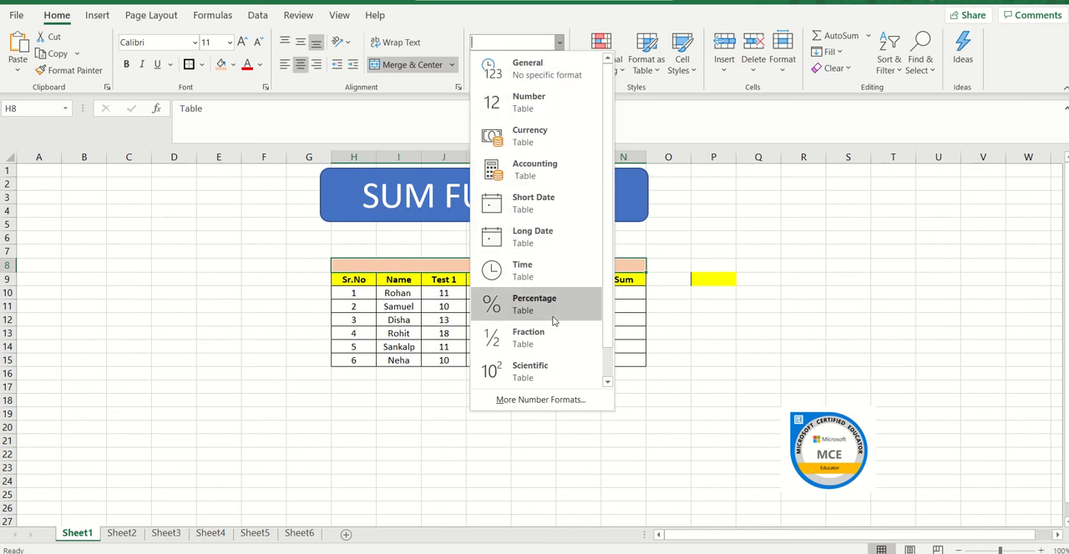
left_click(690, 235)
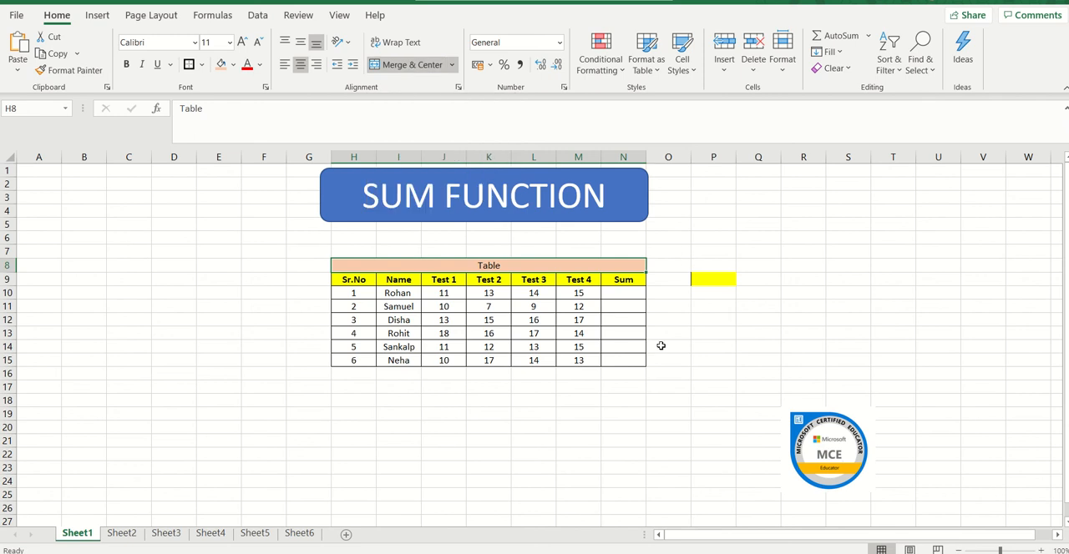
left_click(617, 295)
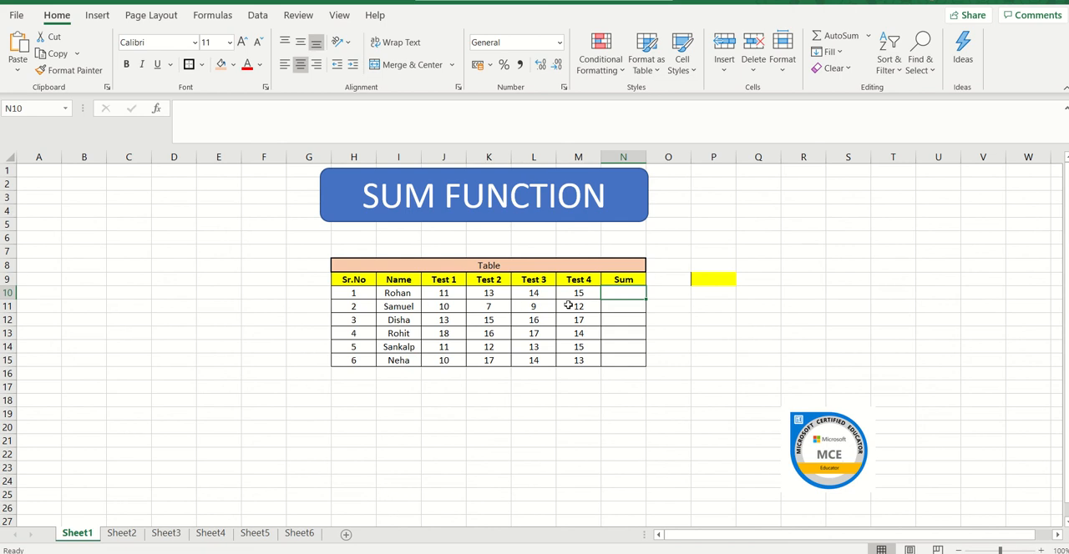
left_click(626, 309)
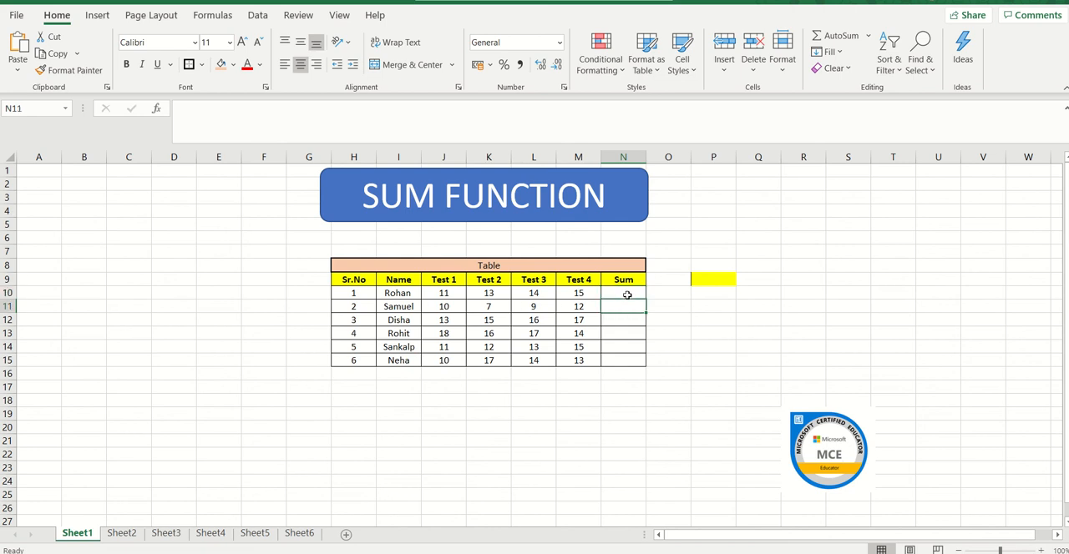
left_click(625, 294)
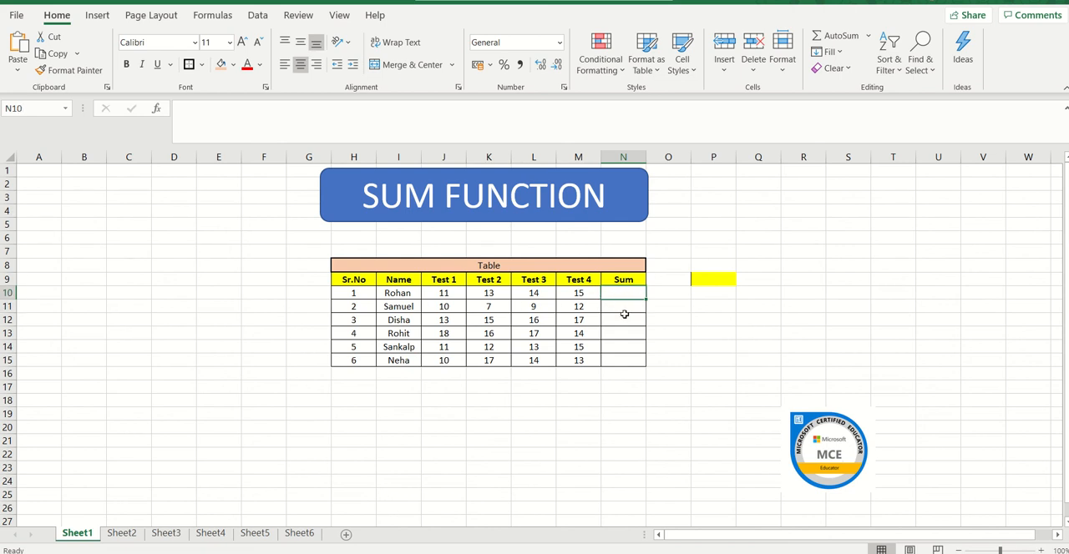
left_click(621, 157)
left_click(612, 293)
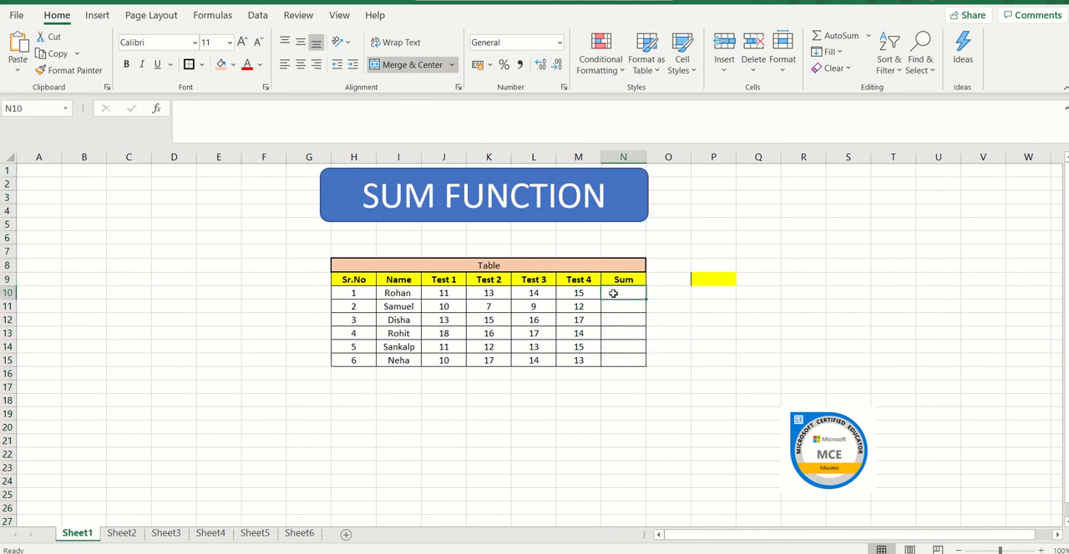
key("Left")
key("Left")
key("Left")
key("Left")
key("Left")
key("Left")
key("Left")
key("Left")
key("Left")
key("Left")
key("Left")
key("Left")
key("Left")
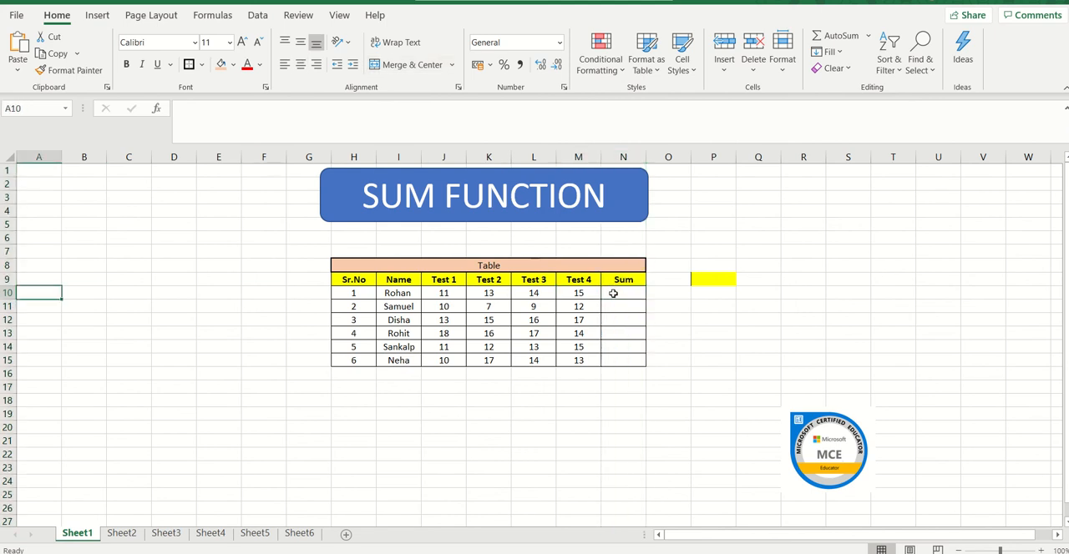
key("Right")
key("Right")
key("Right")
key("Right")
key("Right")
key("Right")
key("Right")
key("Right")
key("Right")
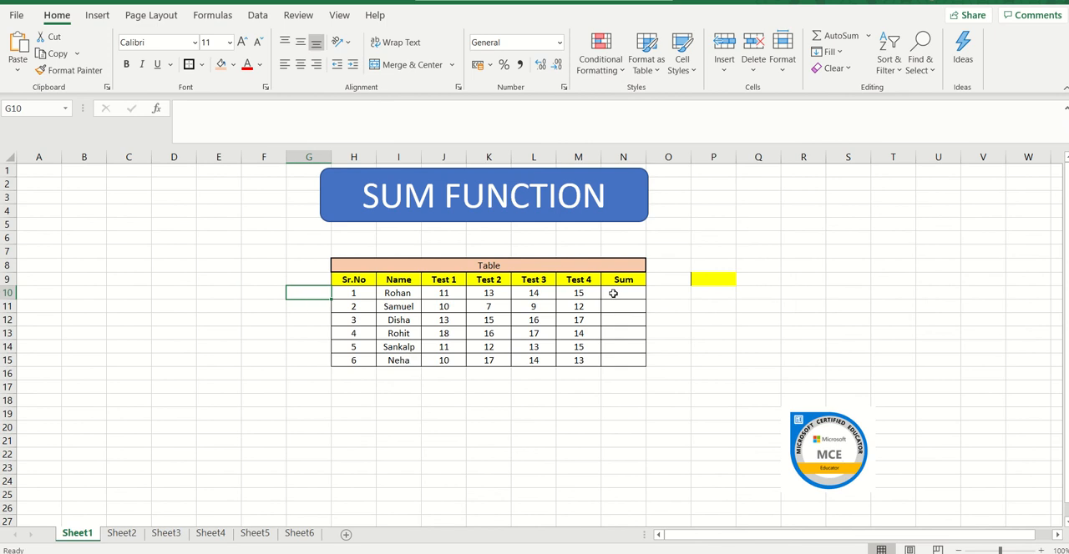
Total the first student's four test marks in cell N10 with the SUM function over J10:M10.
key("Right")
key("Right")
key("Right")
key("Right")
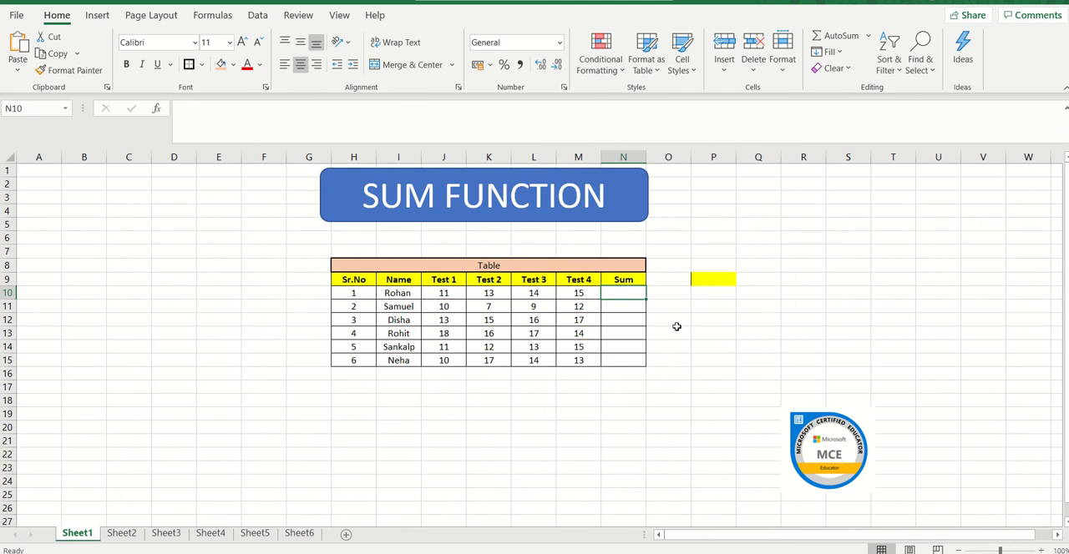
type("=")
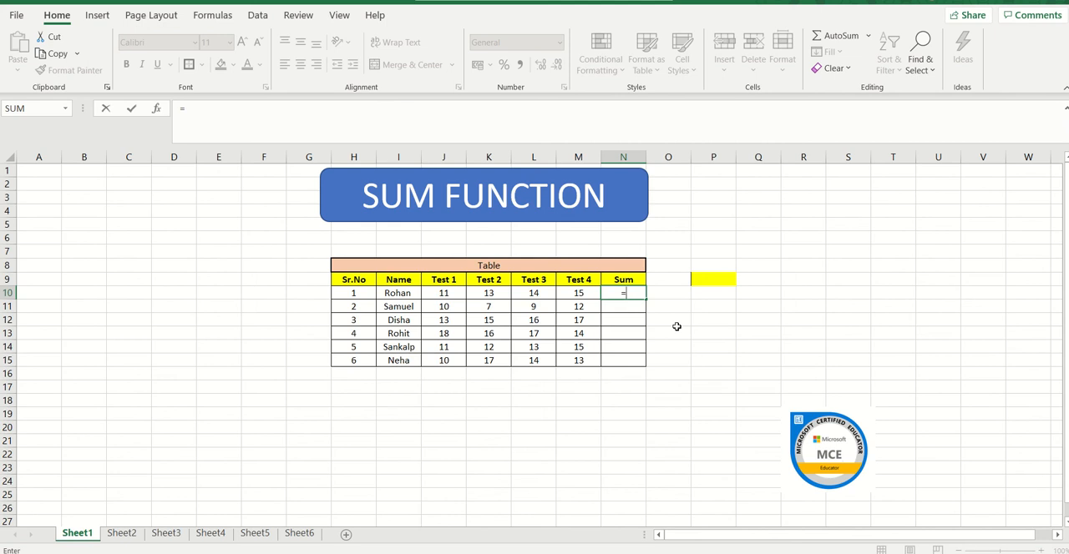
left_click(66, 110)
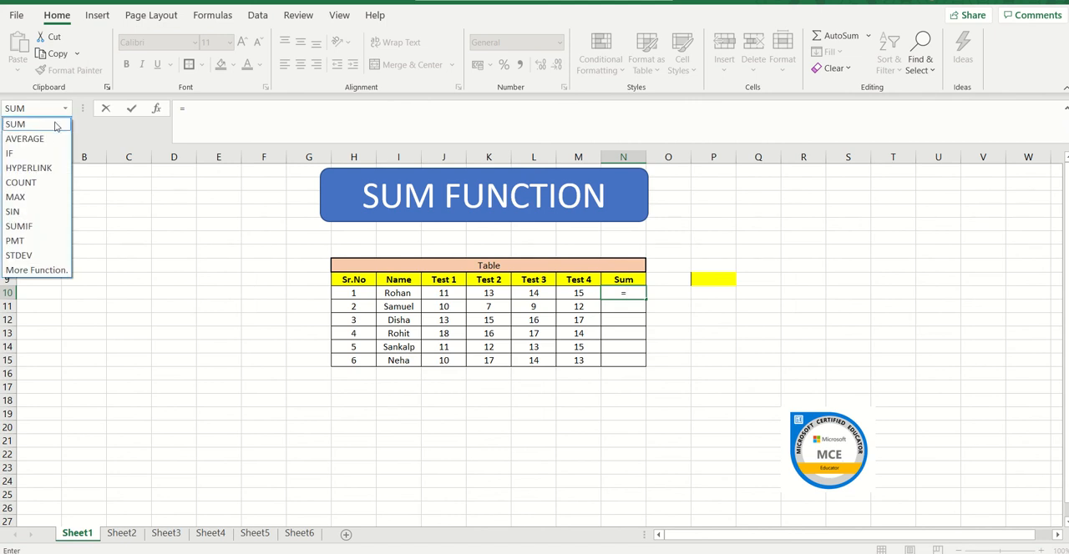
left_click(56, 125)
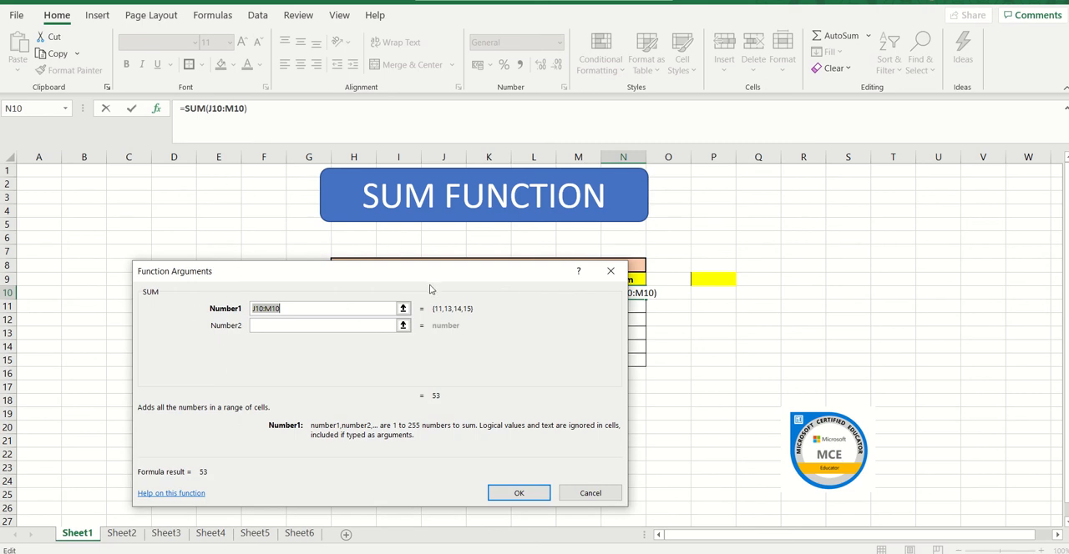
left_click_drag(429, 281, 524, 363)
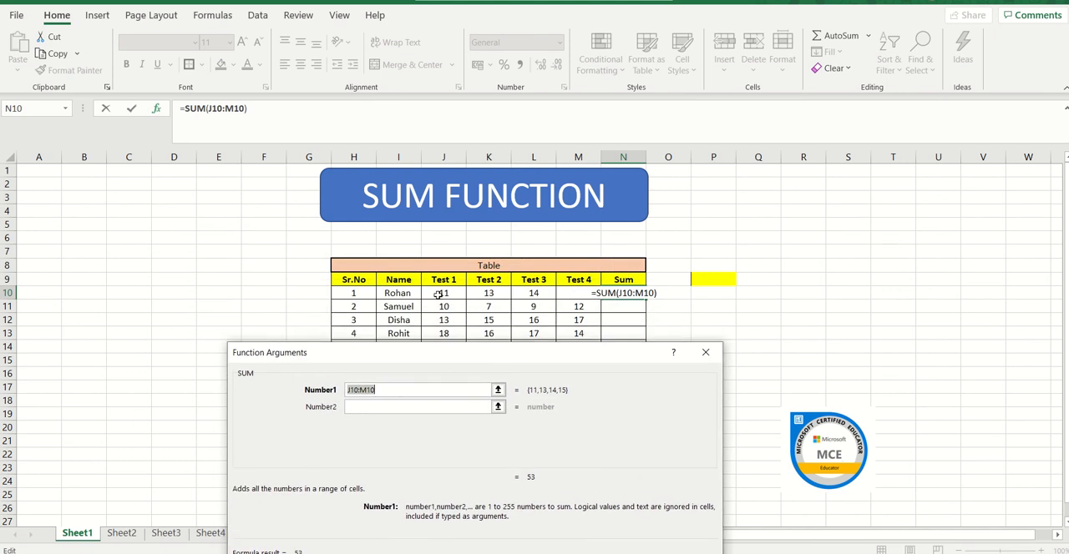
left_click(441, 293)
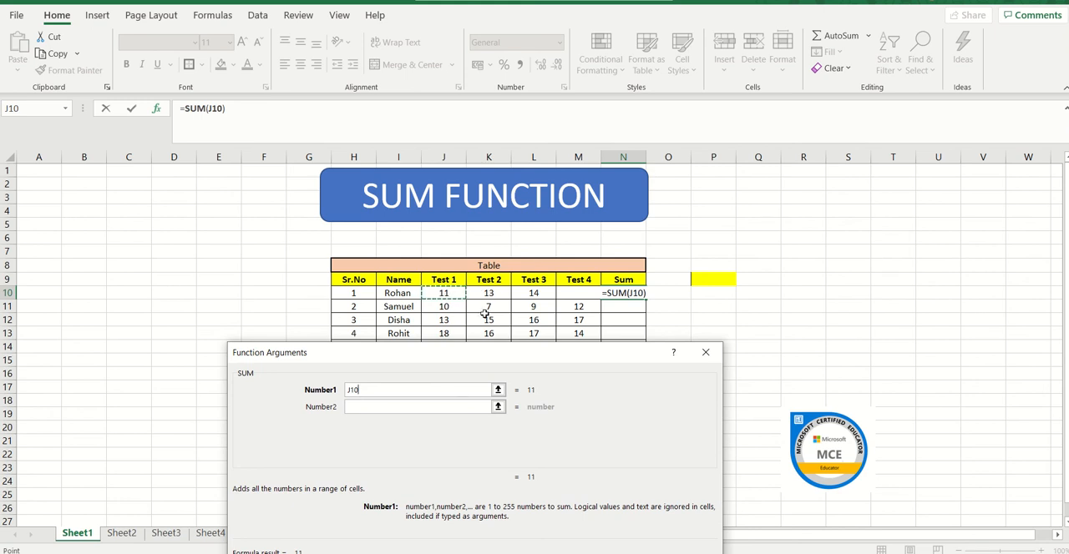
key("shift+Right")
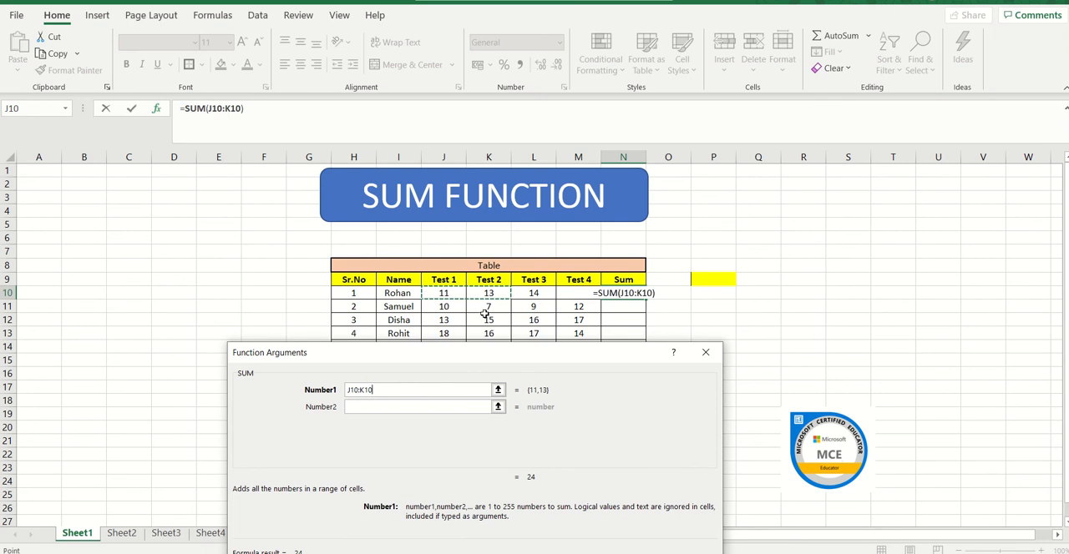
key("shift+Right")
key("shift+Right")
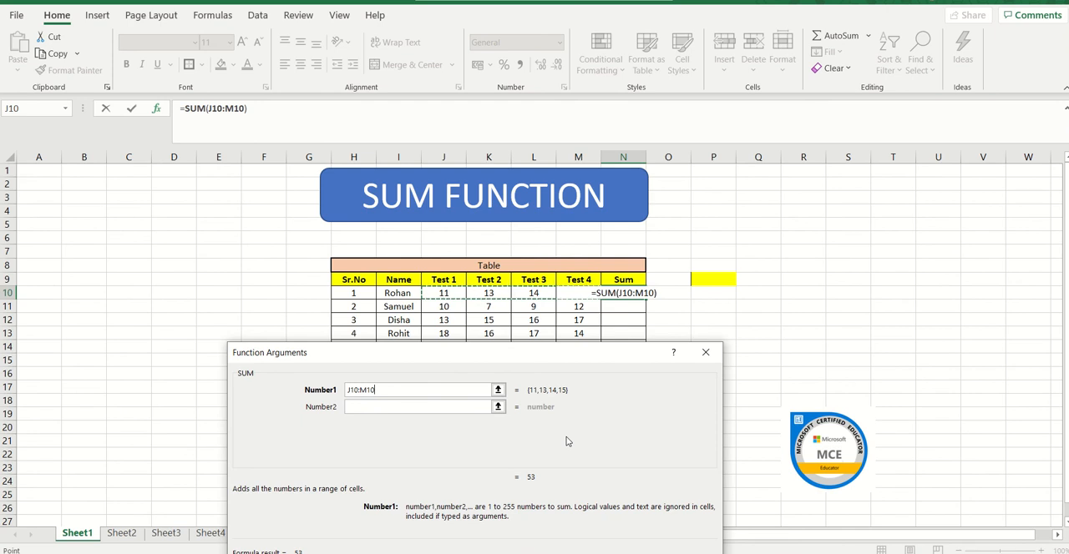
key("Return")
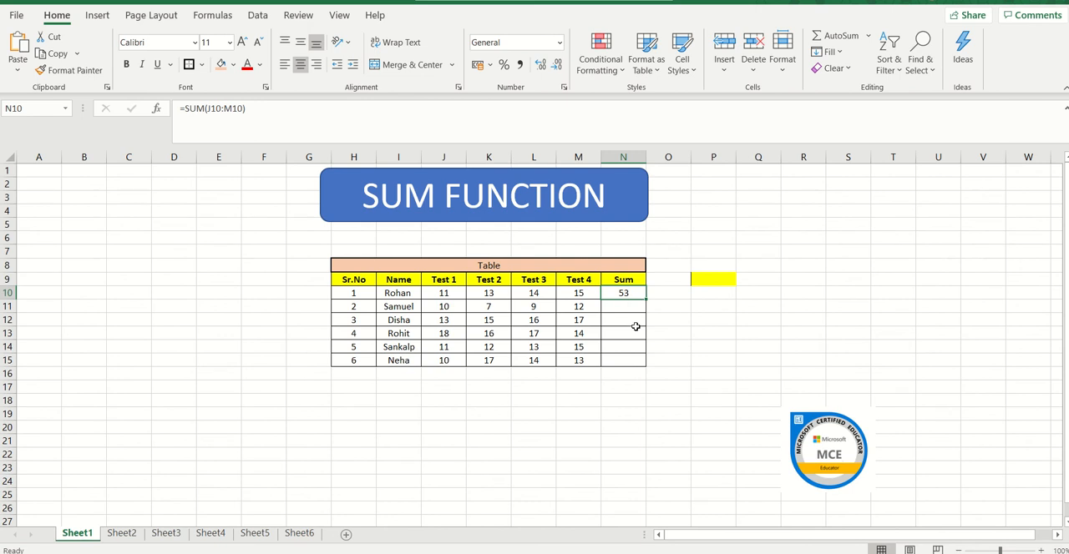
Fill the SUM formula from N10 down to N15 and review the row references in the copied formulas.
left_click(620, 309)
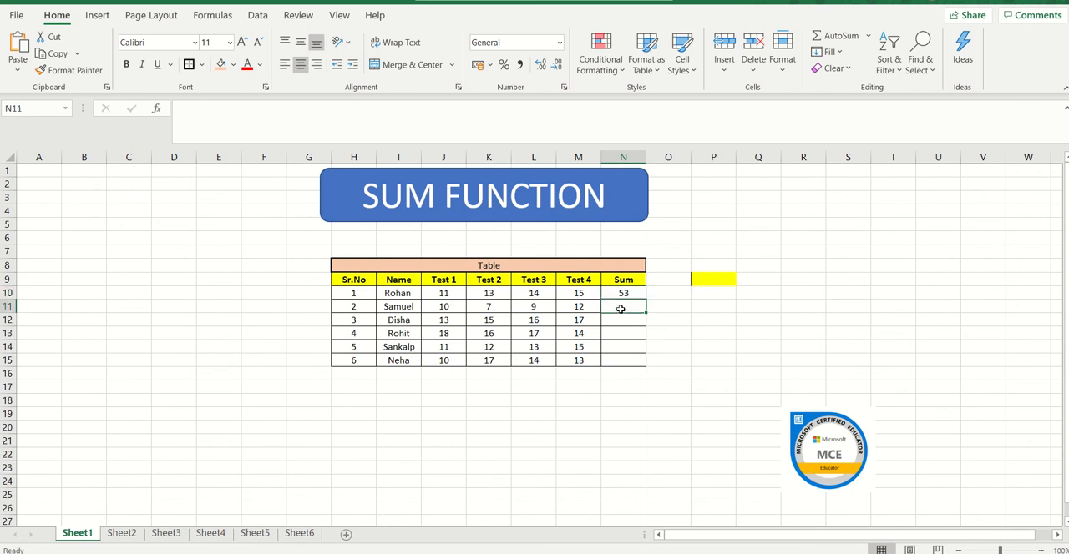
key("Down")
key("Down")
key("Down")
key("Down")
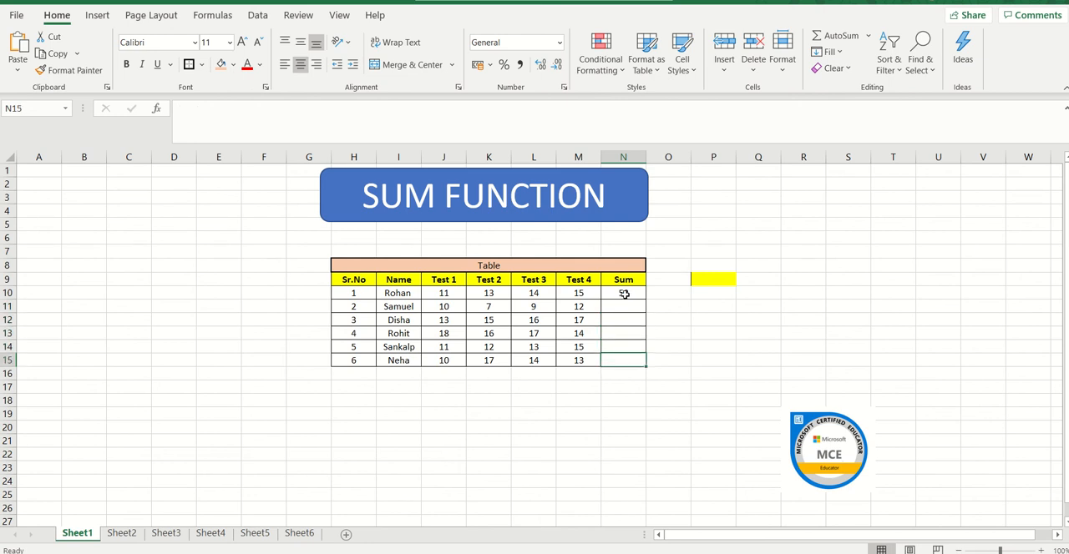
left_click(624, 294)
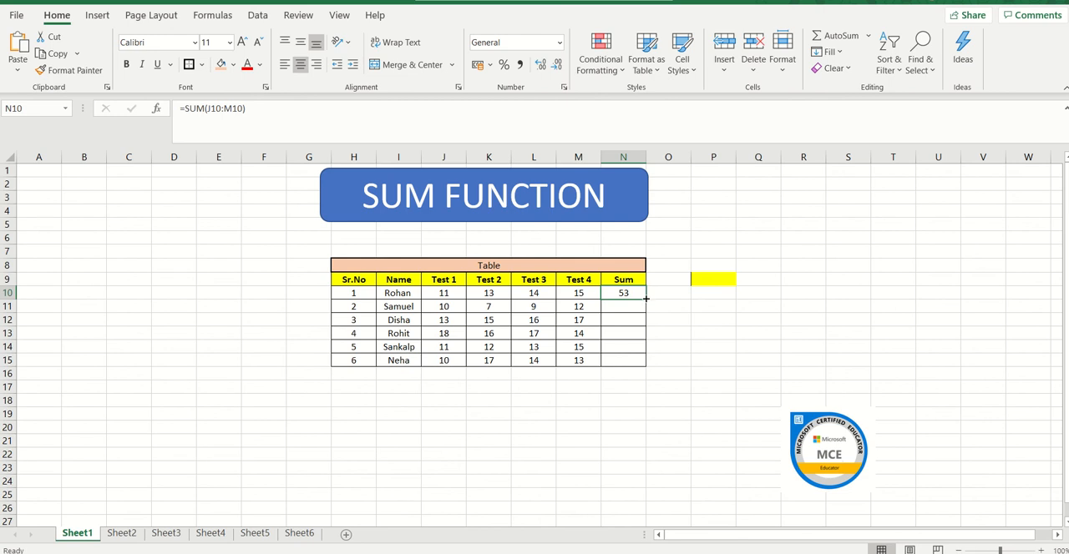
double_click(645, 298)
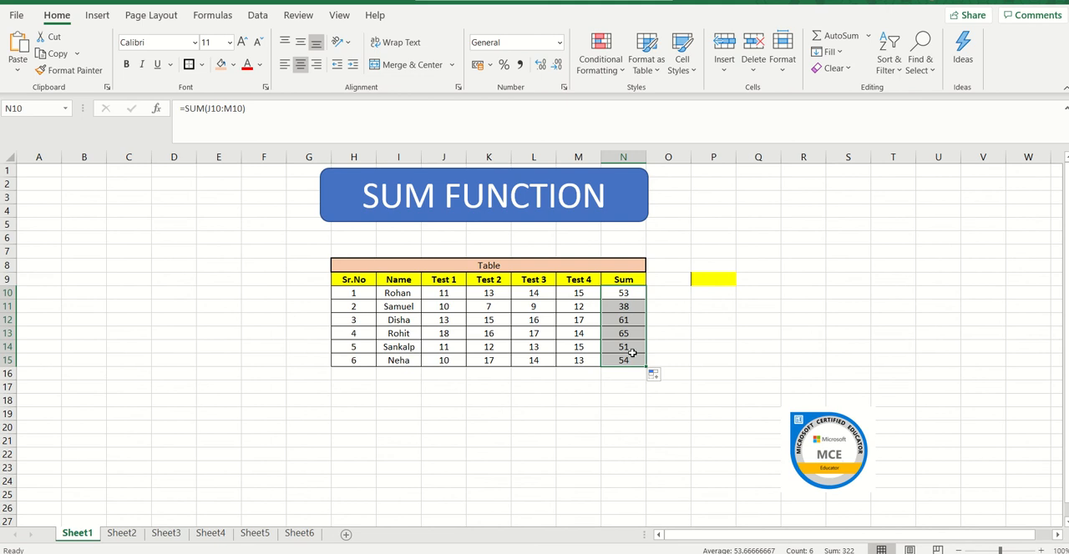
left_click(625, 292)
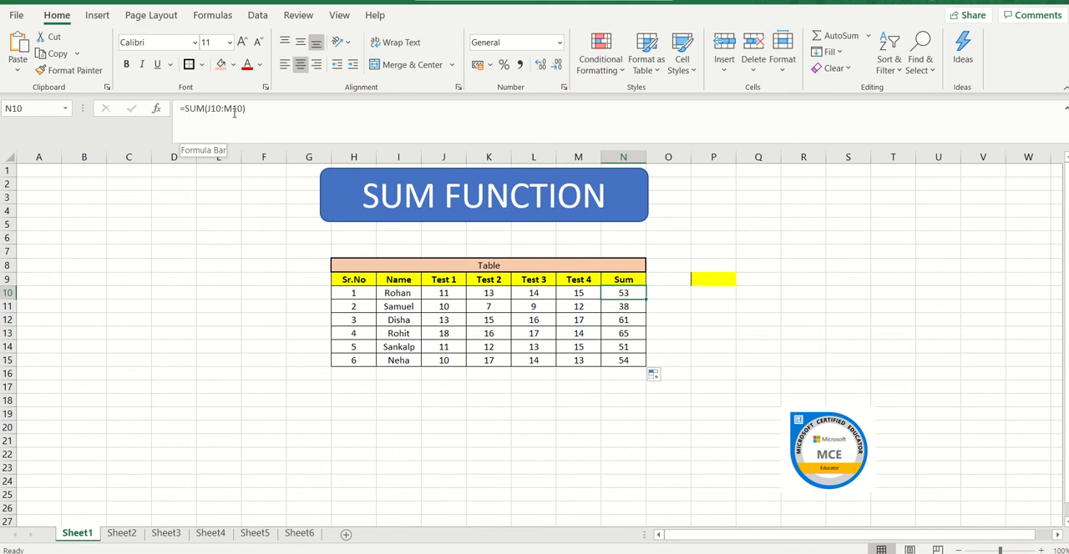
left_click(632, 309)
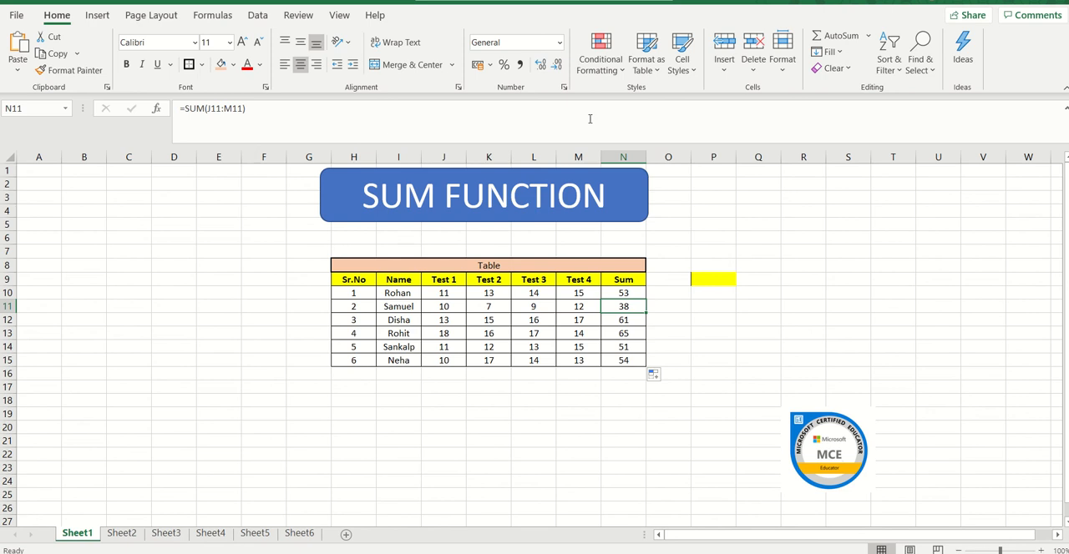
left_click(631, 321)
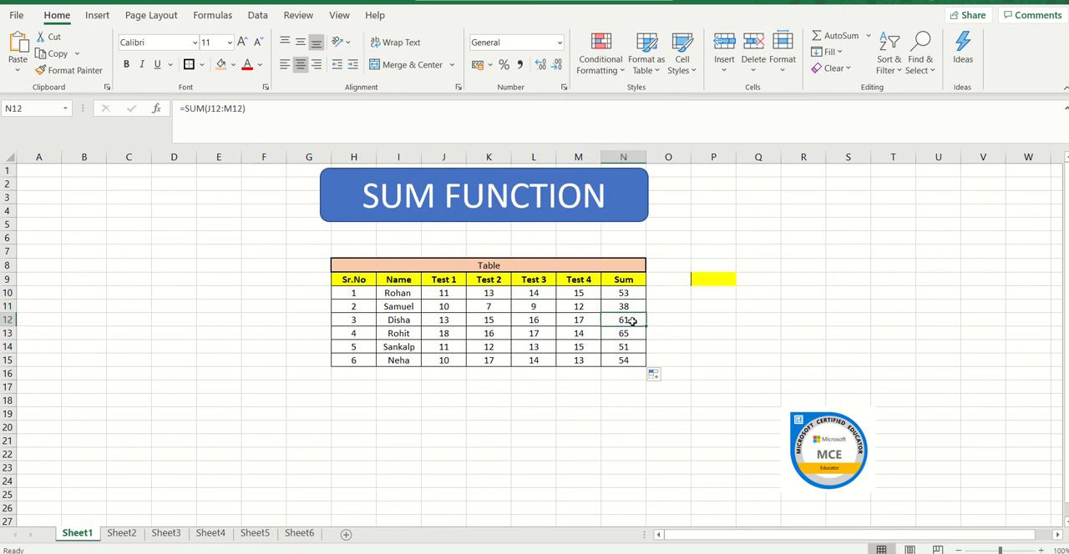
left_click(627, 344)
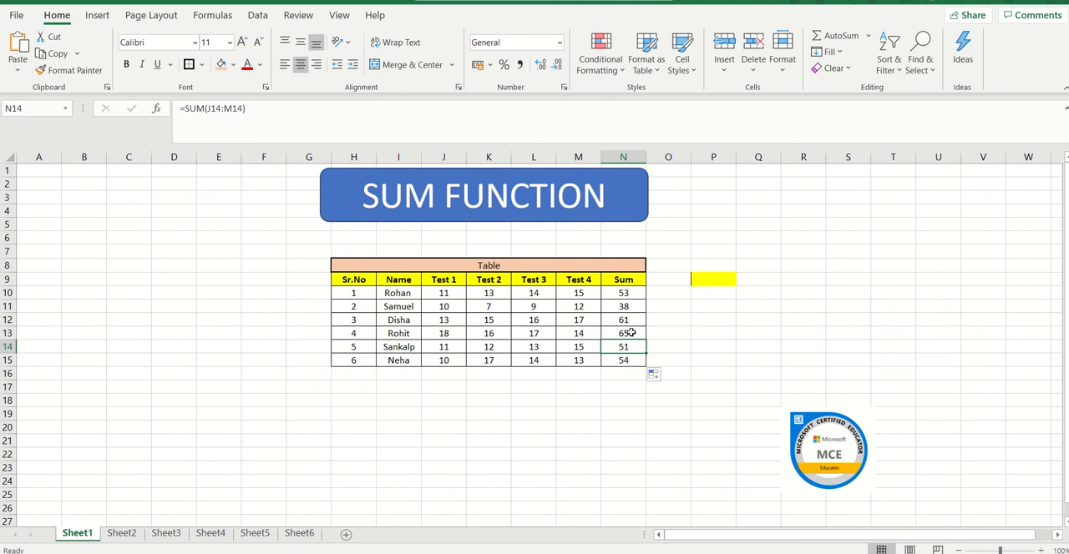
Clear all the totals in the Sum column, cells N10:N15.
left_click(624, 297)
left_click_drag(623, 296, 624, 359)
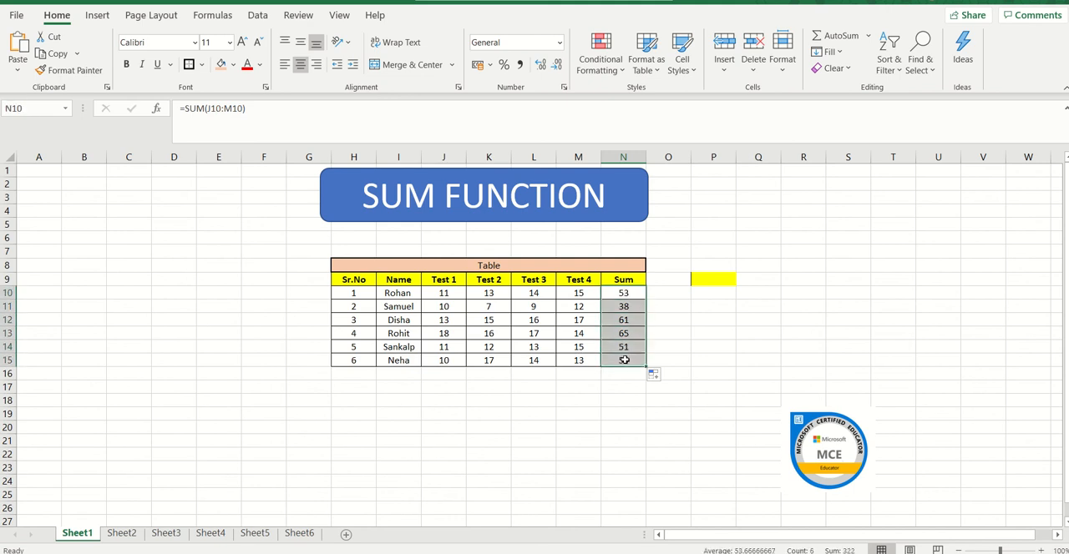
key("Delete")
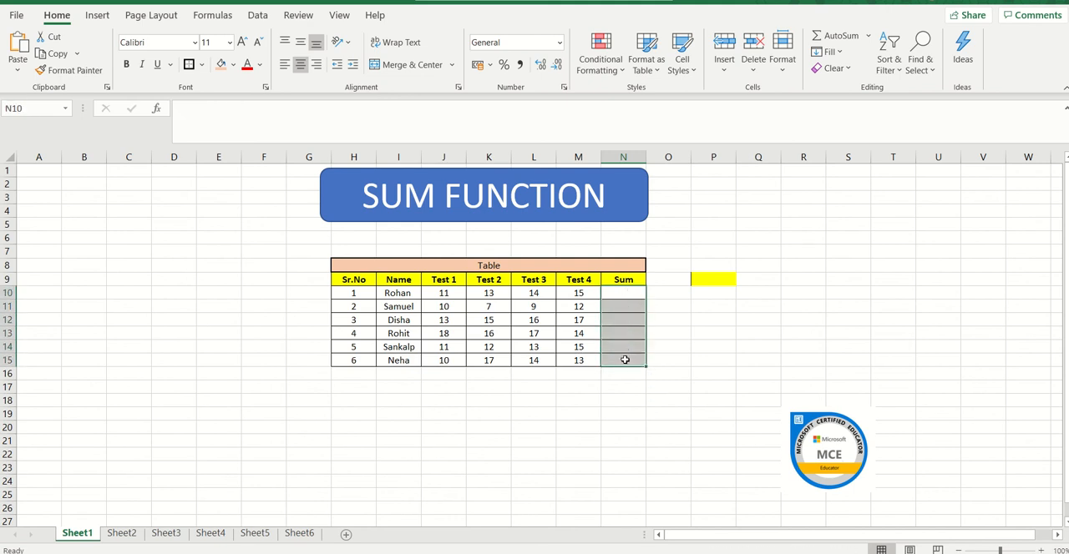
Insert the SUM function over J10:M10 in cell N10 and fill it down to N15 for all students.
left_click(627, 298)
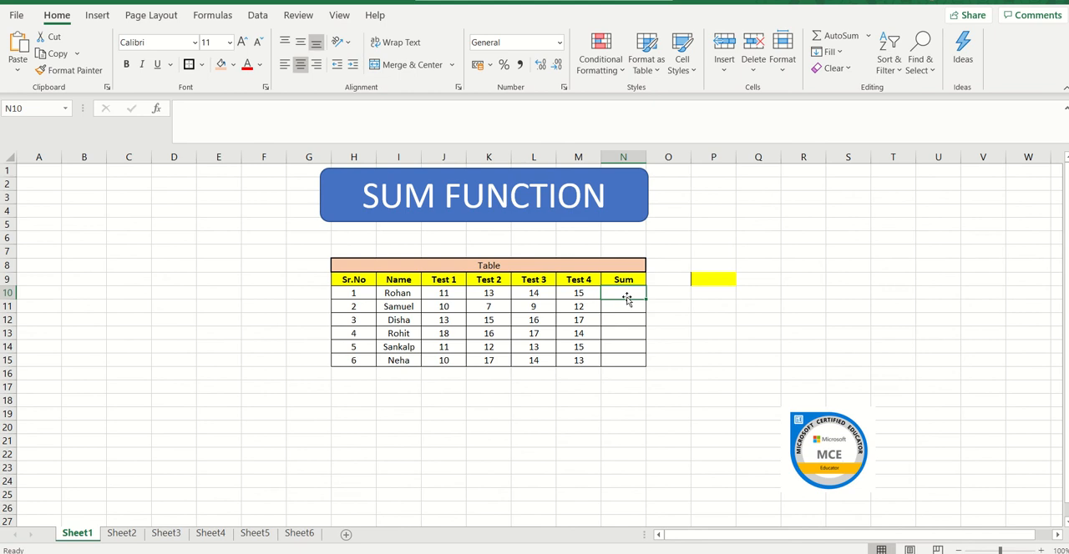
type("=")
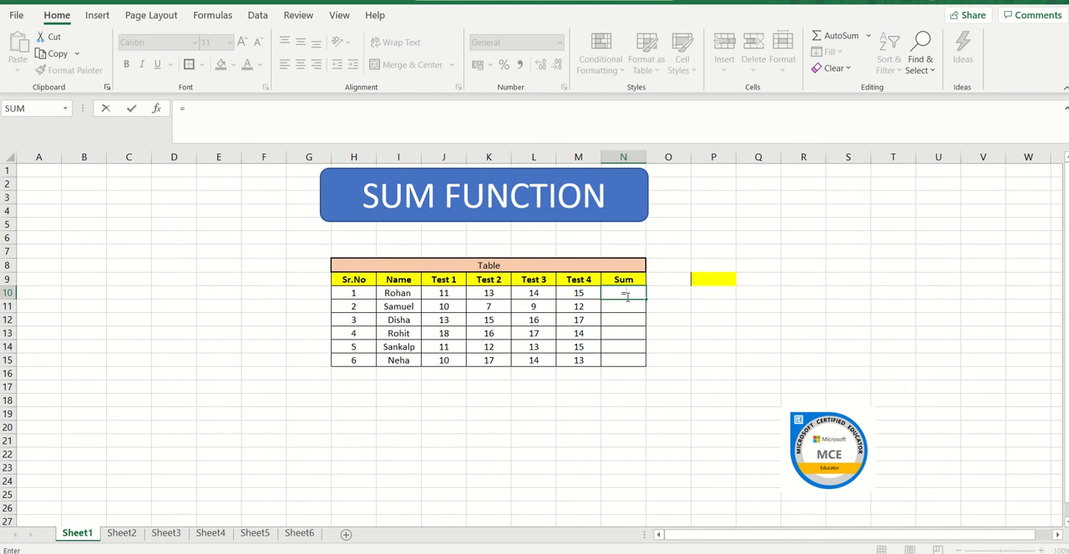
left_click(65, 109)
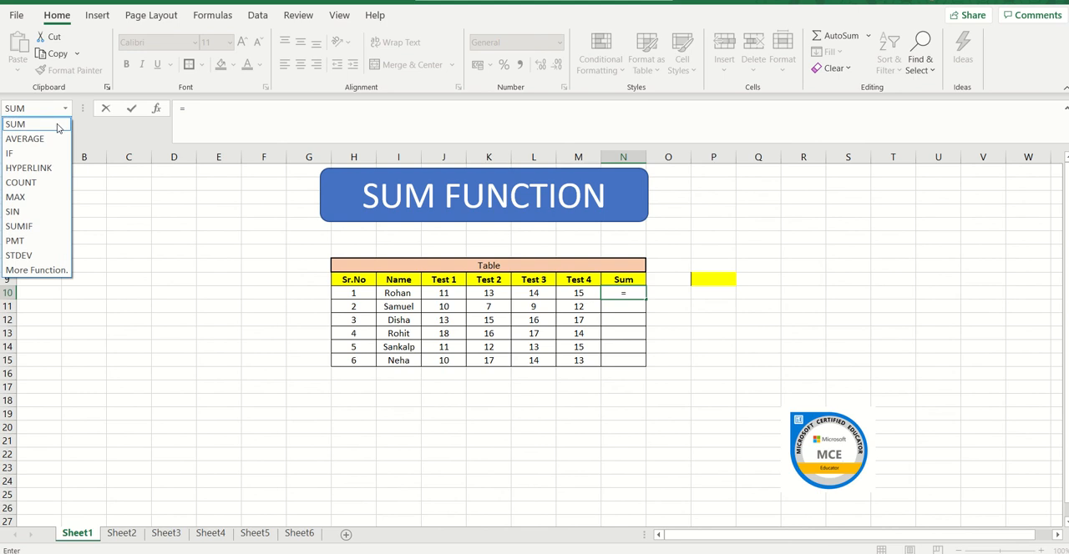
left_click(58, 125)
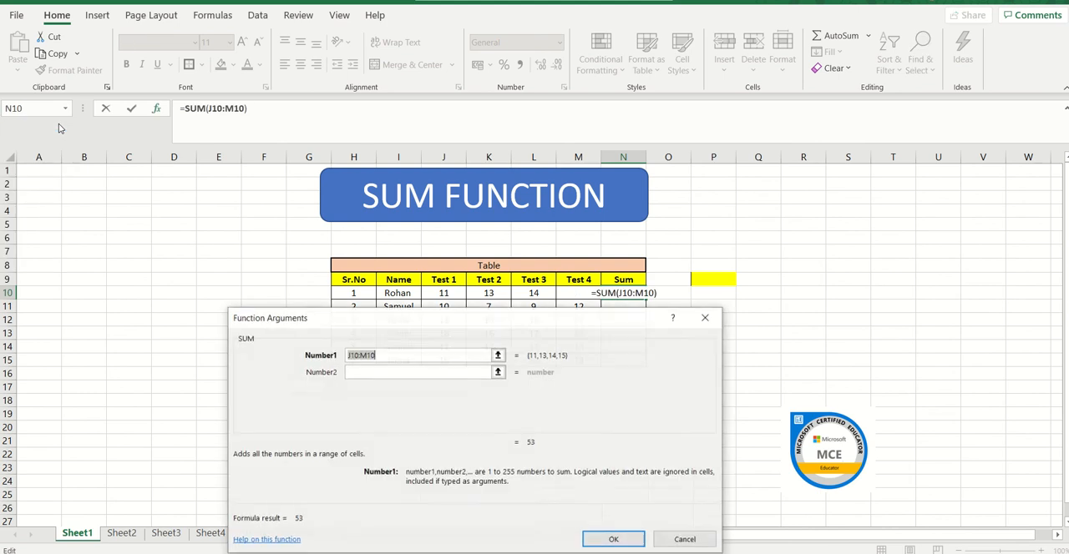
left_click(450, 294)
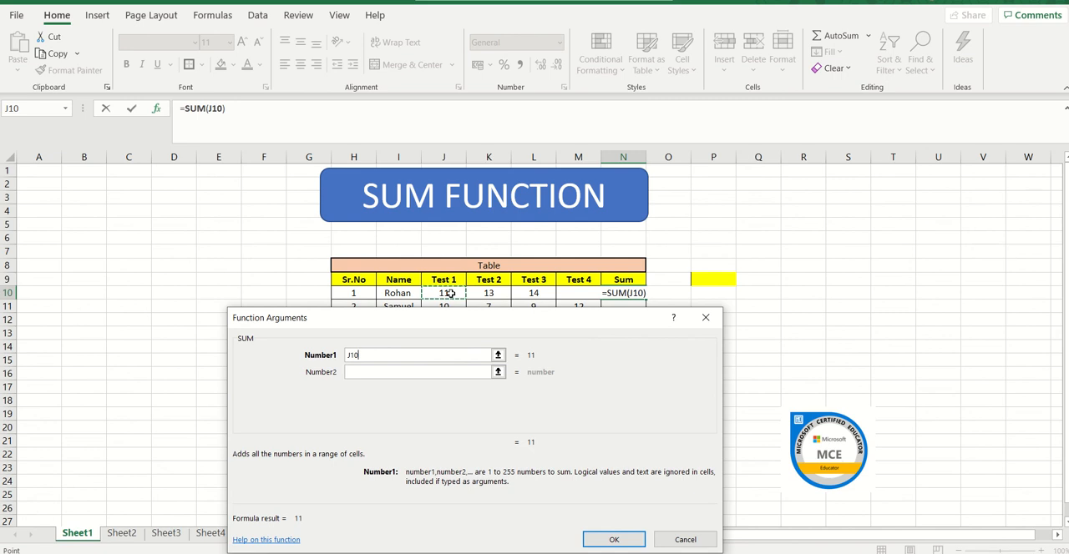
key("shift+Right")
key("shift+Right")
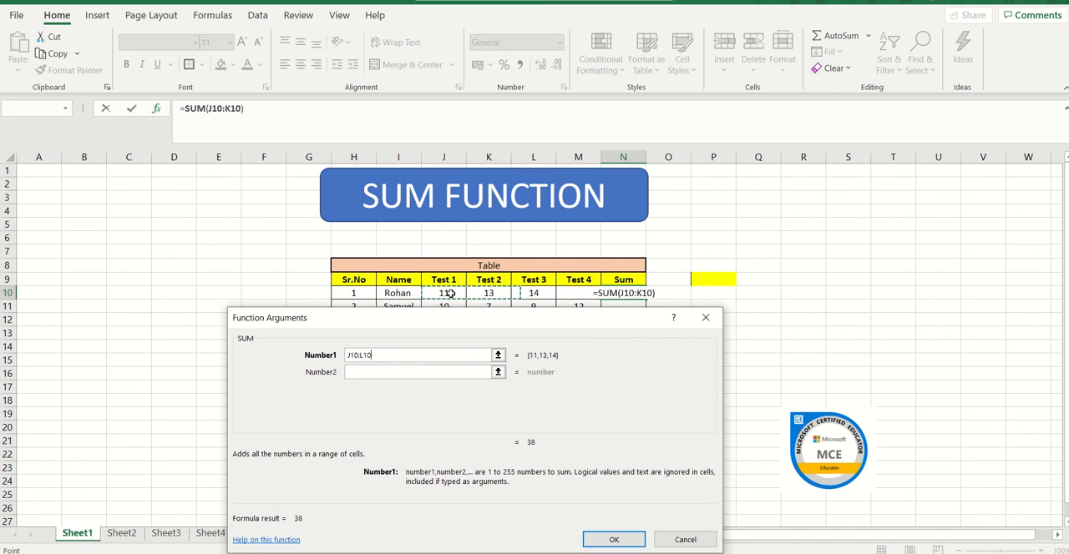
key("shift+Right")
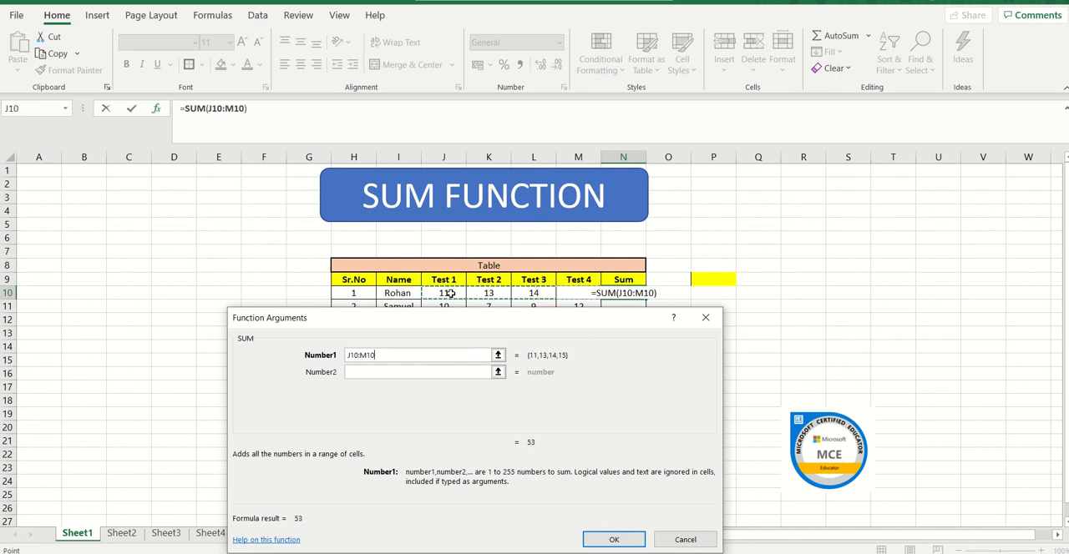
key("Return")
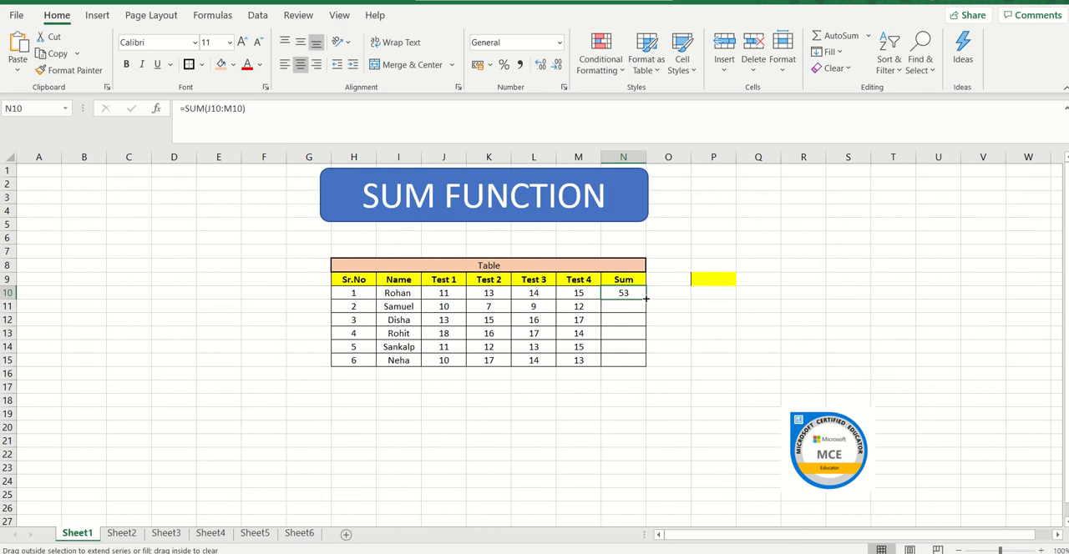
double_click(645, 298)
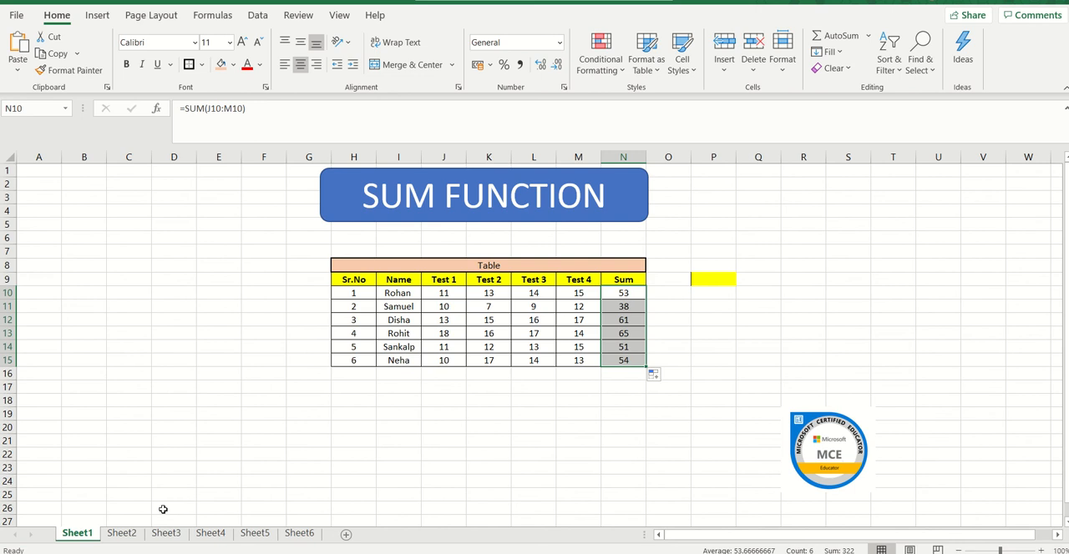
On Sheet2, find the first student's highest mark in cell O10 with the MAX function over K10:N10.
left_click(122, 535)
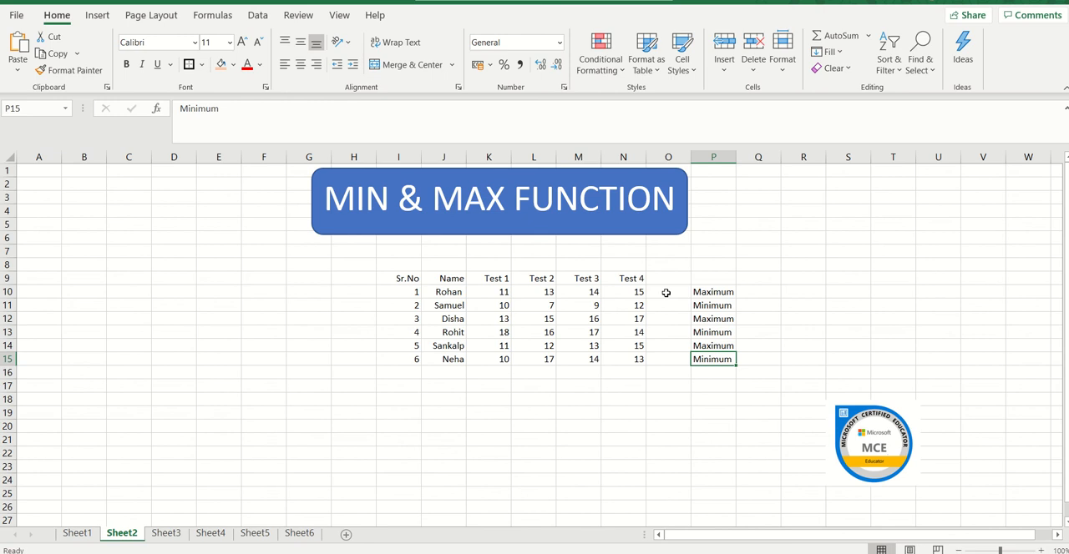
left_click(665, 293)
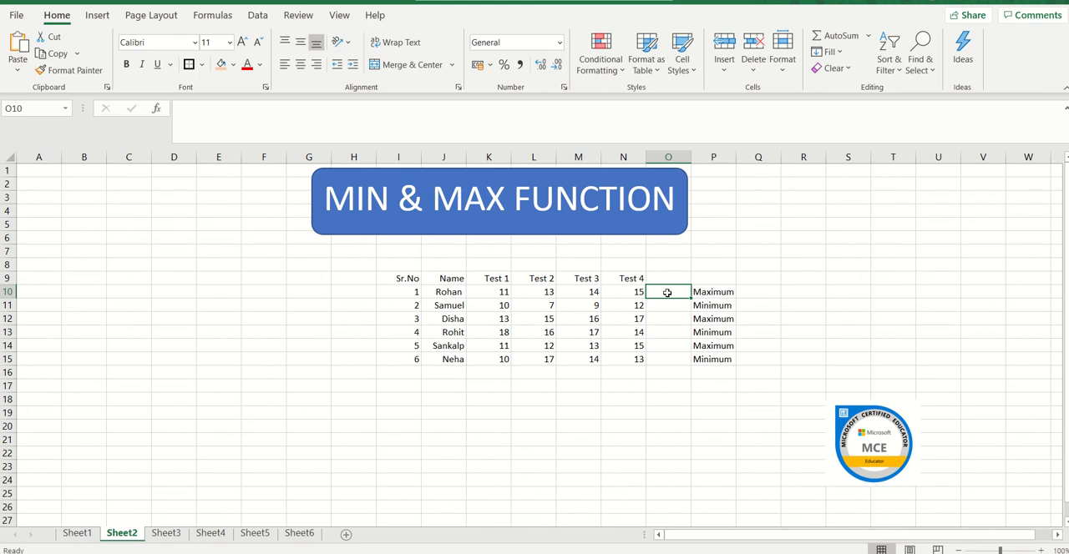
type("=")
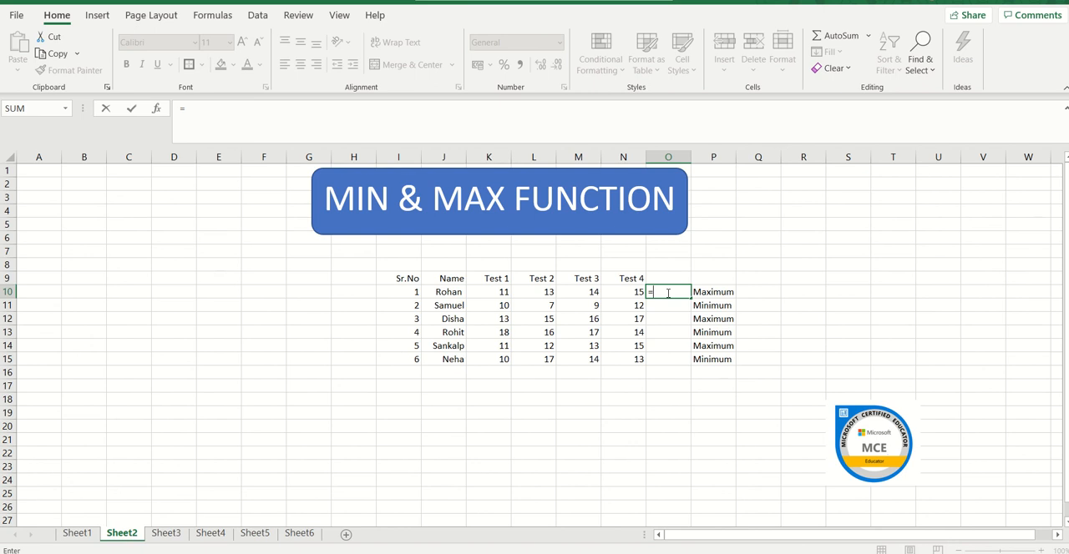
left_click(65, 109)
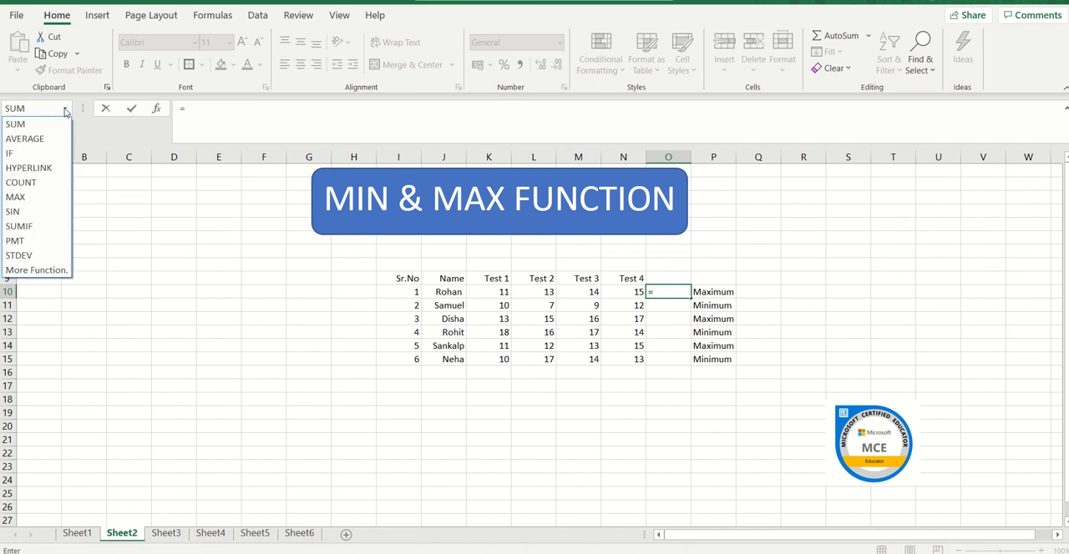
left_click(50, 198)
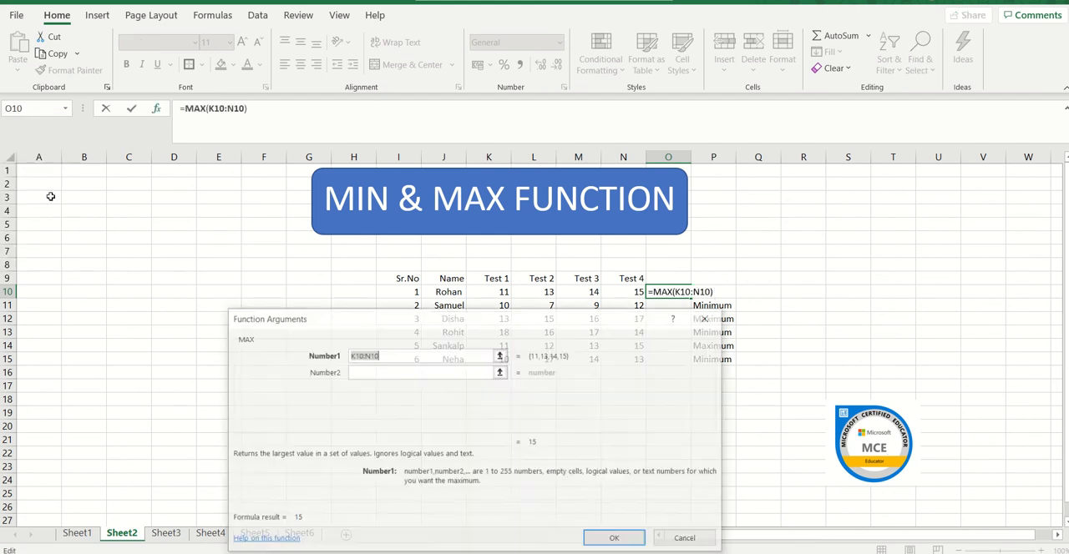
left_click(495, 291)
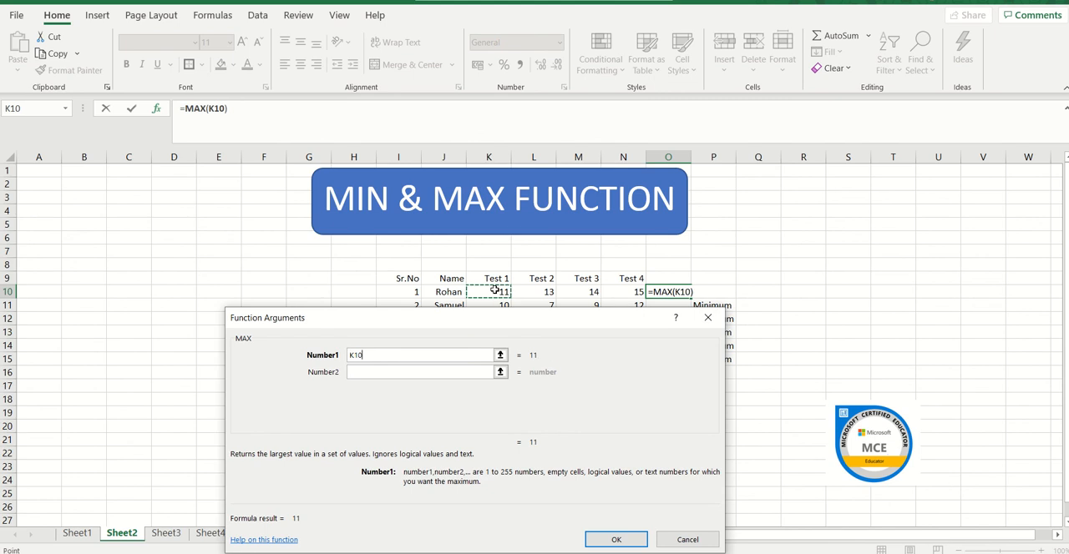
key("shift+Right")
key("shift+Right")
key("shift+Right")
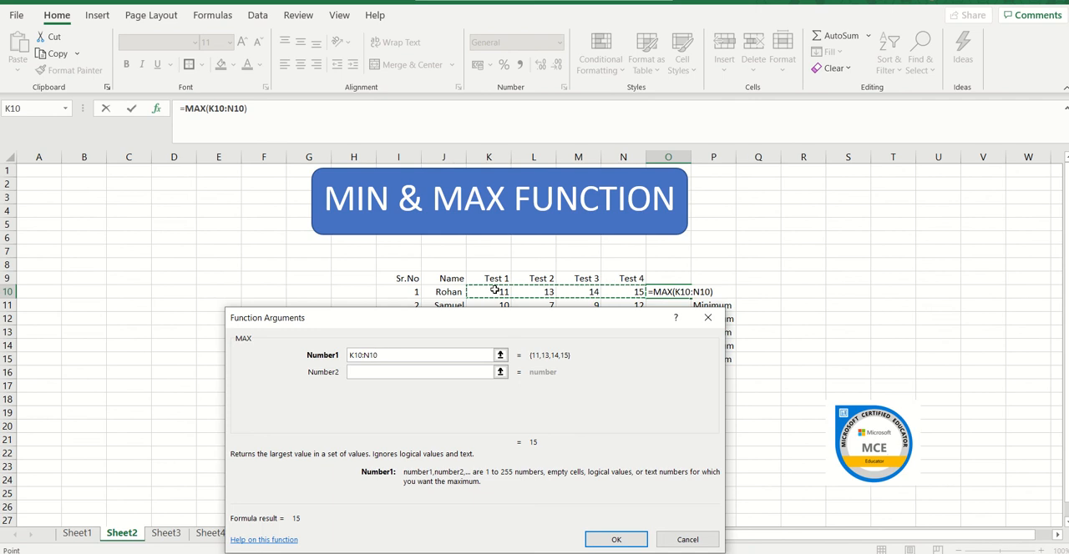
key("Return")
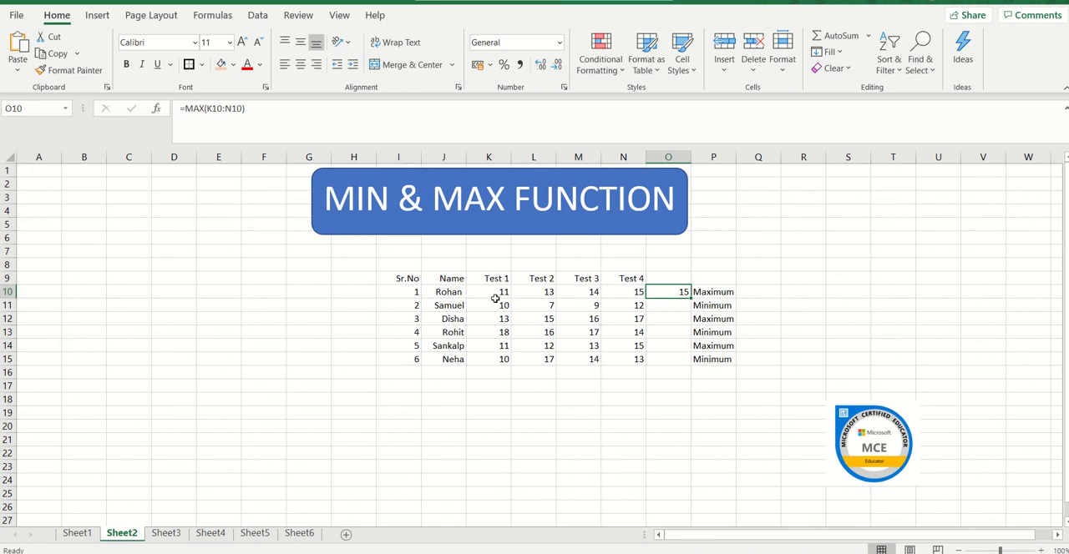
Start a formula in cell O11 and insert the MIN function from the full list of functions.
left_click(671, 308)
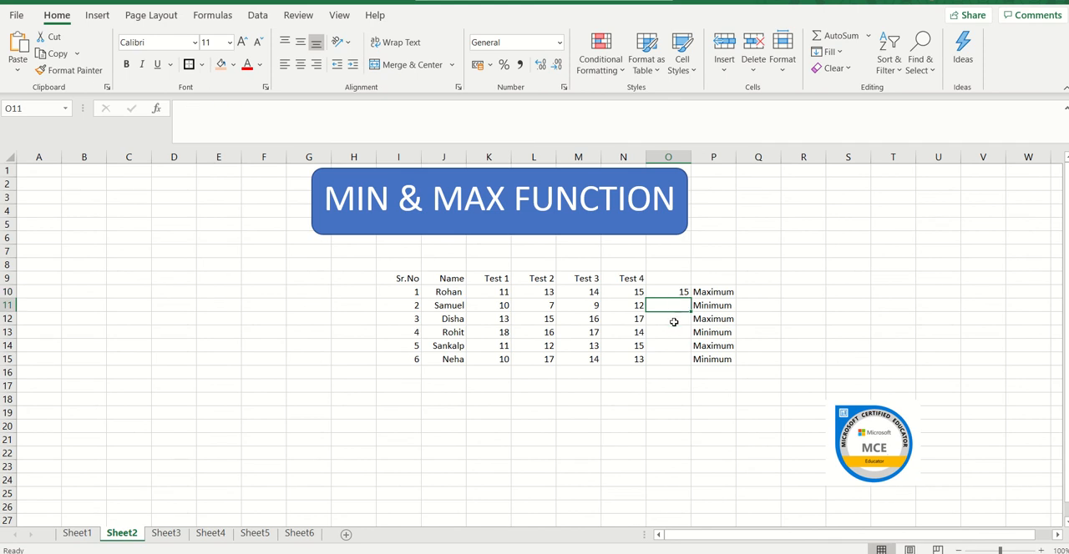
type("=")
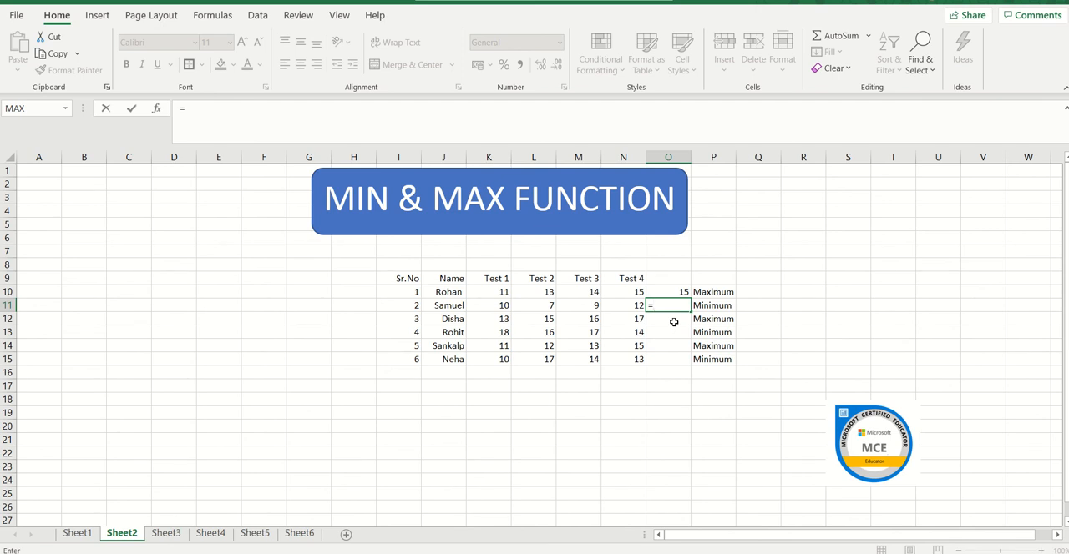
left_click(66, 109)
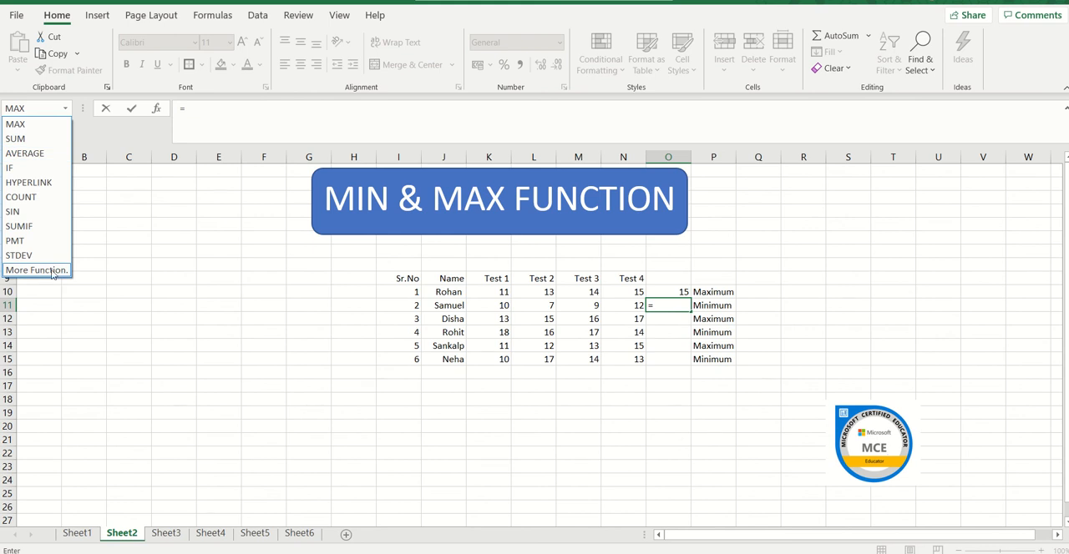
left_click(35, 271)
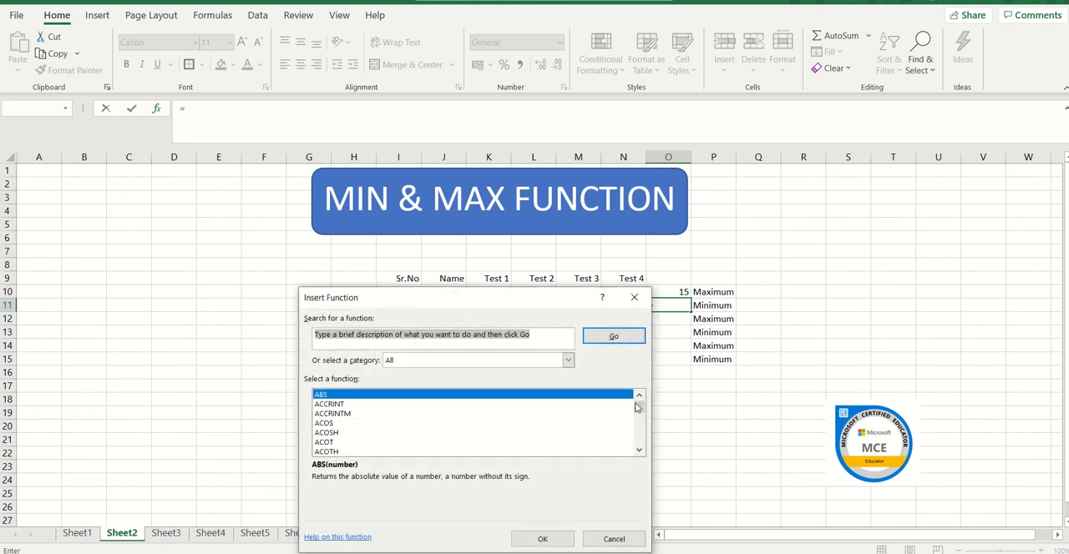
left_click_drag(640, 409, 640, 430)
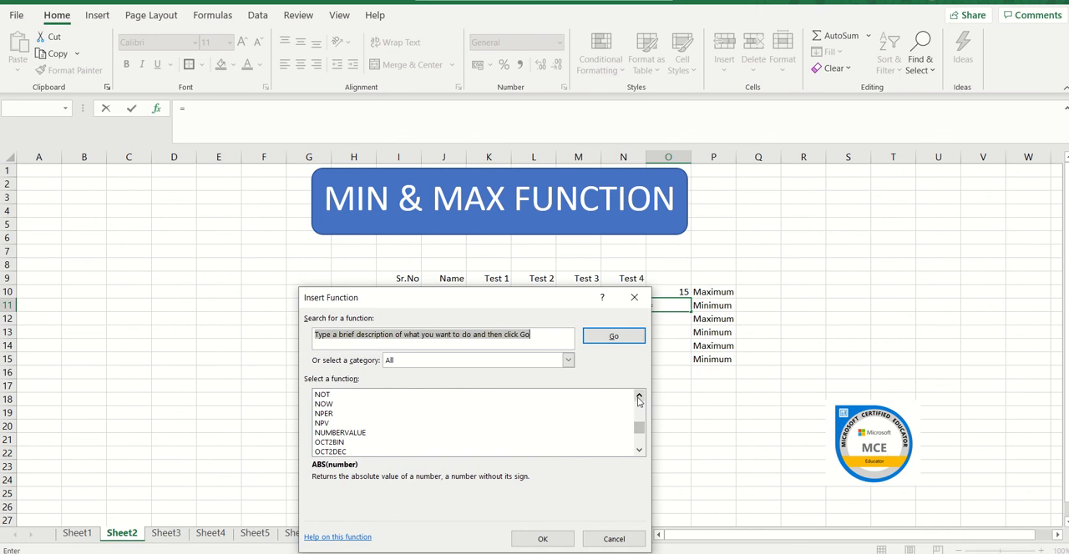
left_click(638, 398)
left_click(639, 399)
left_click(639, 399)
left_click(639, 399)
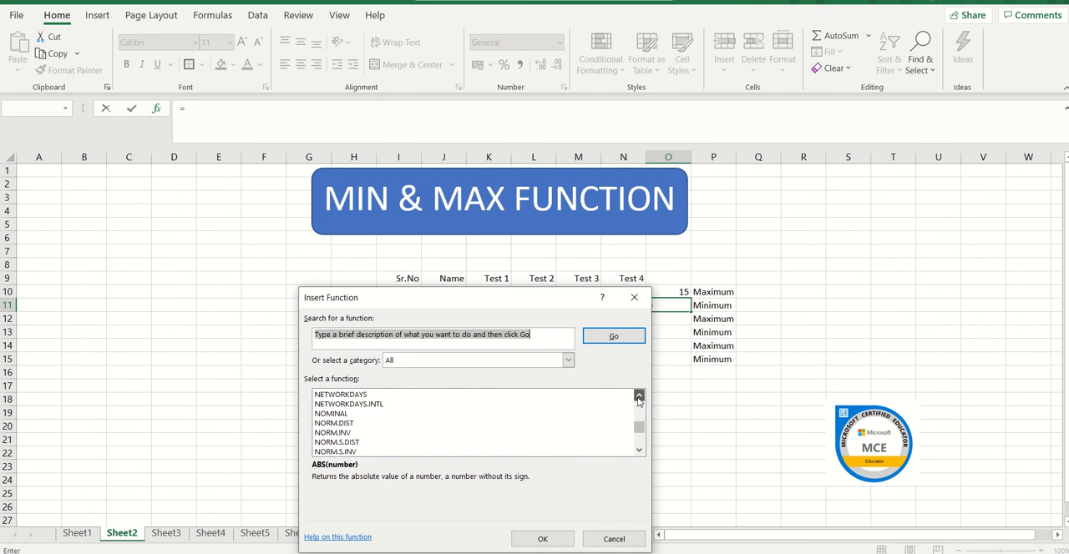
left_click(638, 399)
left_click(639, 400)
left_click(639, 399)
left_click(639, 399)
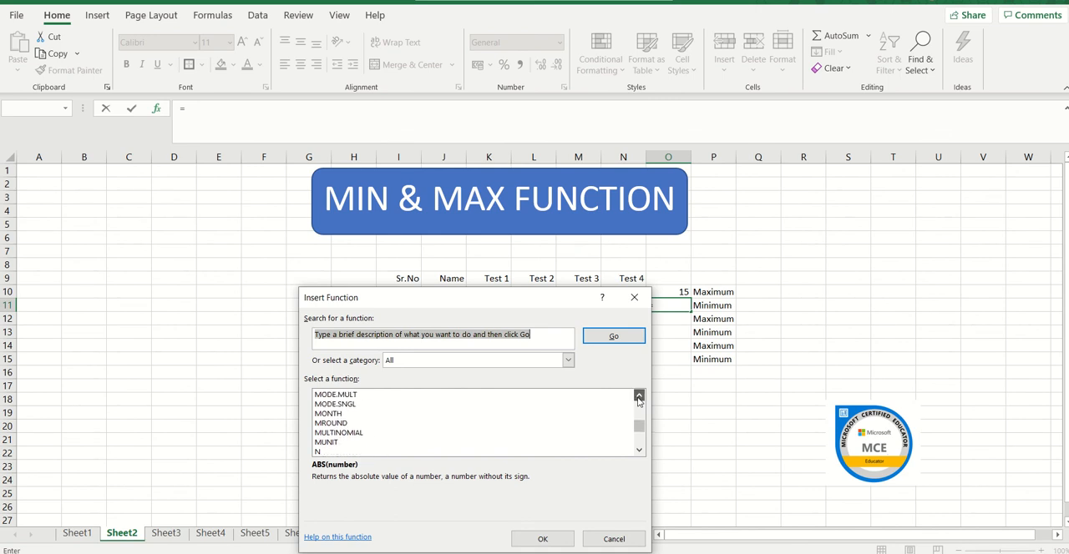
left_click(639, 399)
left_click(639, 399)
left_click(639, 399)
left_click(638, 399)
left_click(639, 399)
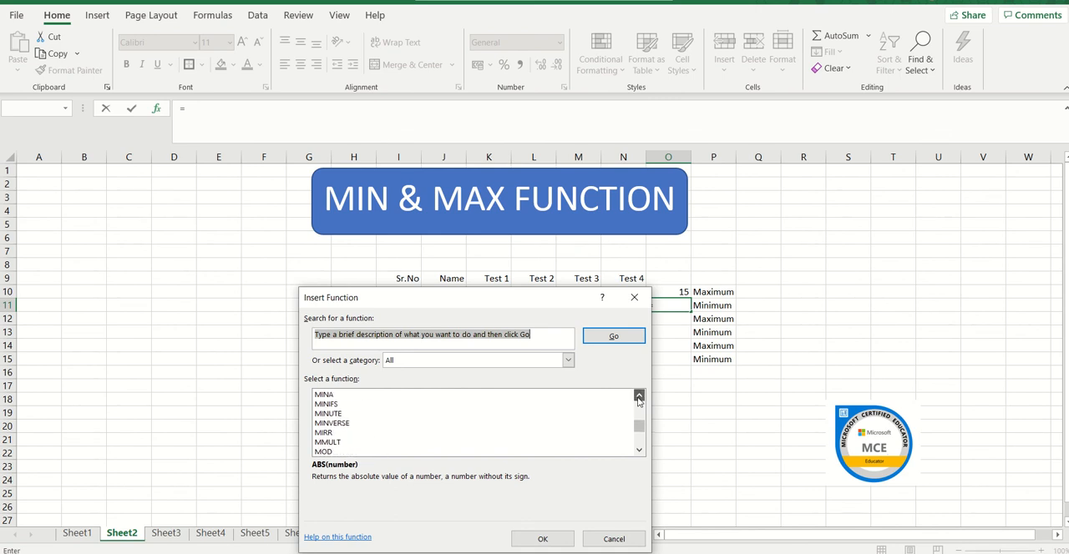
left_click(639, 399)
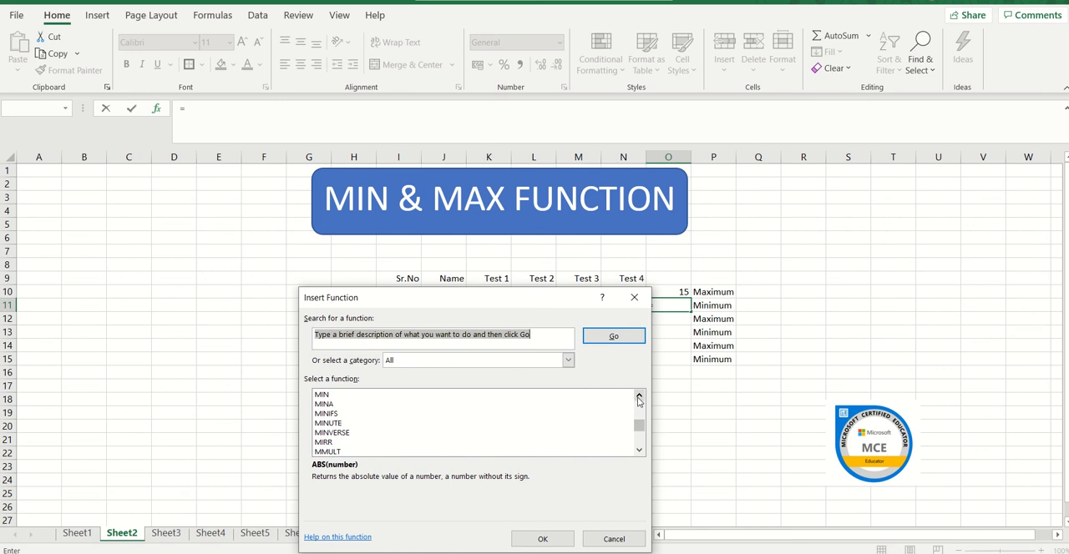
left_click(443, 399)
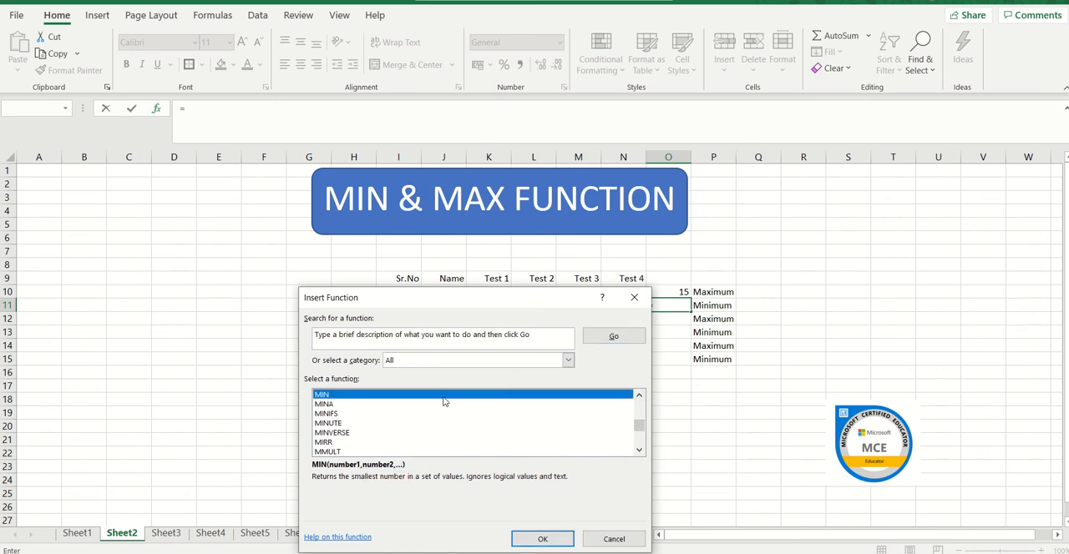
left_click(543, 540)
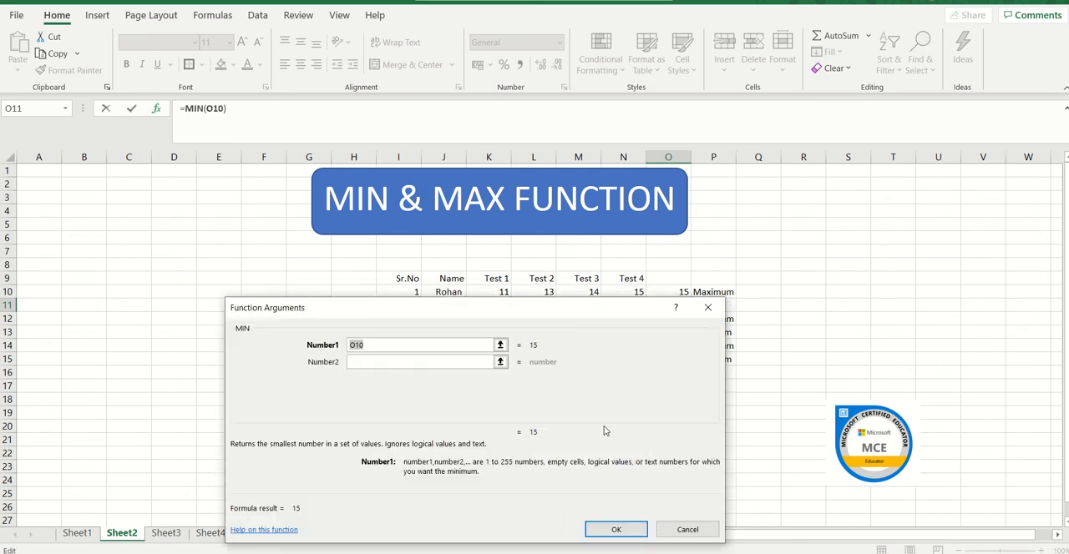
Set the MIN function's range to the second student's marks, K11:N11, and complete the formula in O11.
left_click_drag(521, 315, 353, 368)
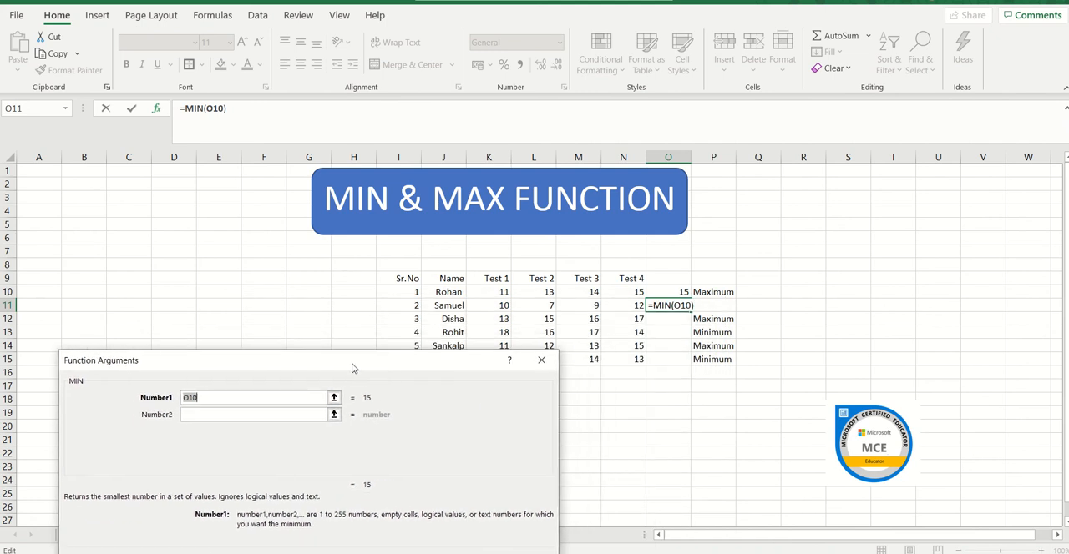
left_click(503, 305)
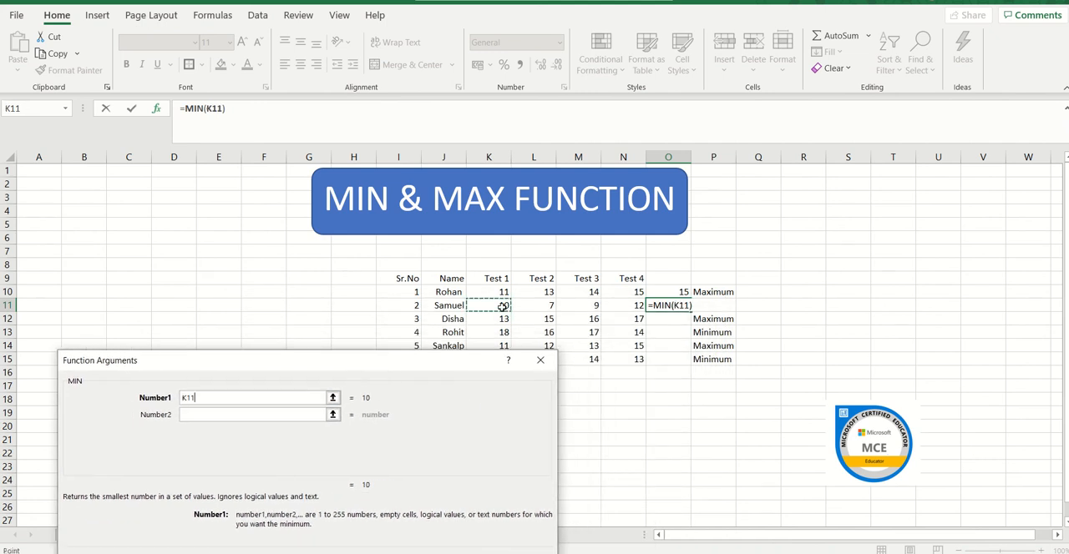
key("shift+Right")
key("shift+Right")
key("shift+Right")
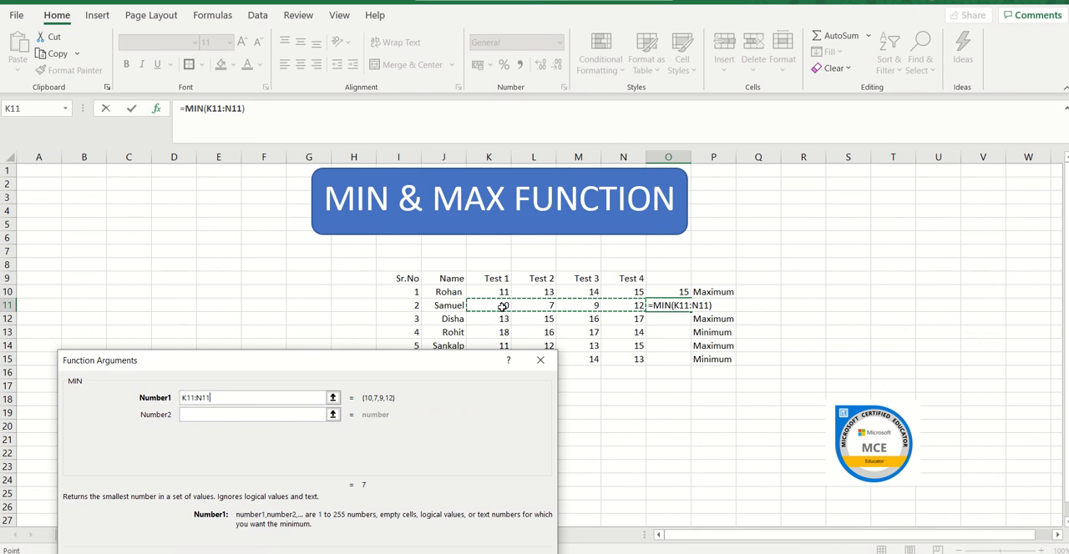
key("Return")
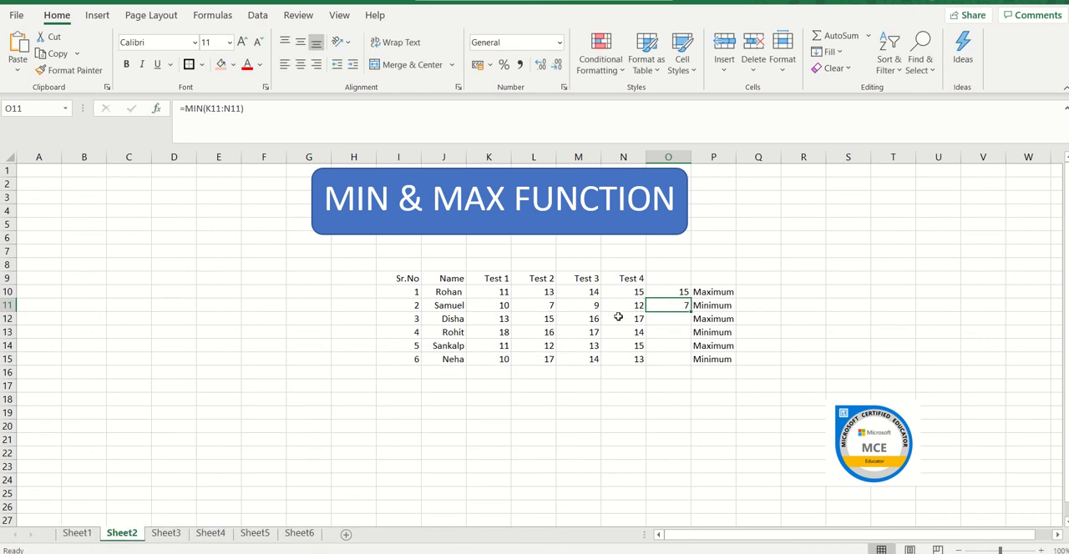
left_click(683, 309)
Find the third student's highest mark in cell O12 with the MAX function over K12:N12.
left_click(679, 322)
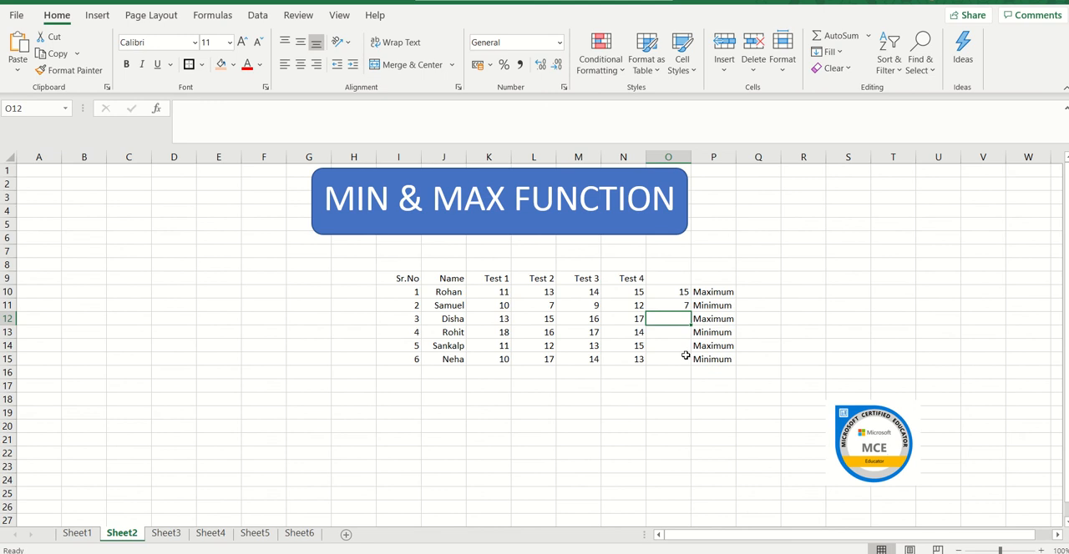
type("=")
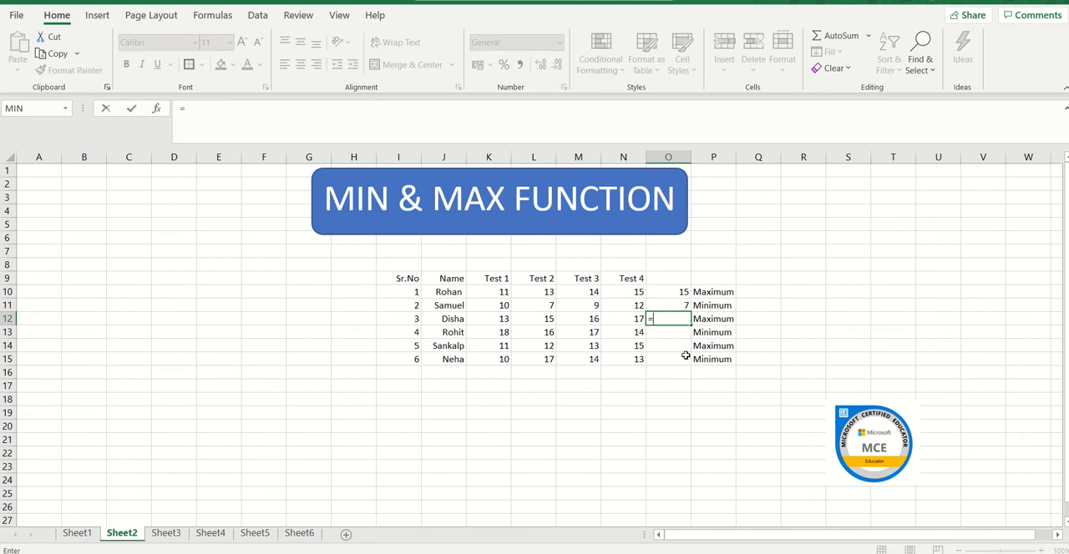
left_click(64, 110)
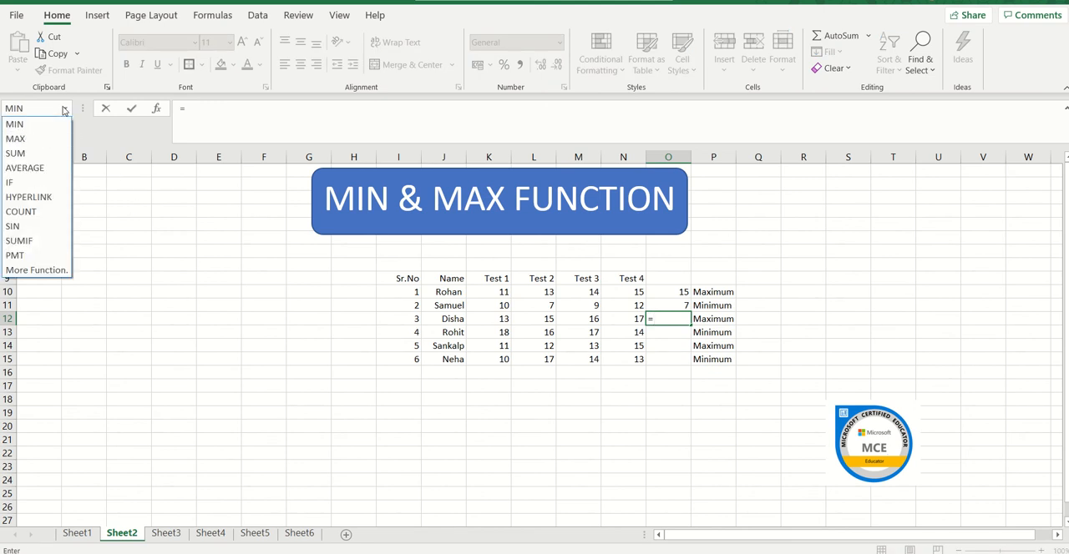
left_click(62, 139)
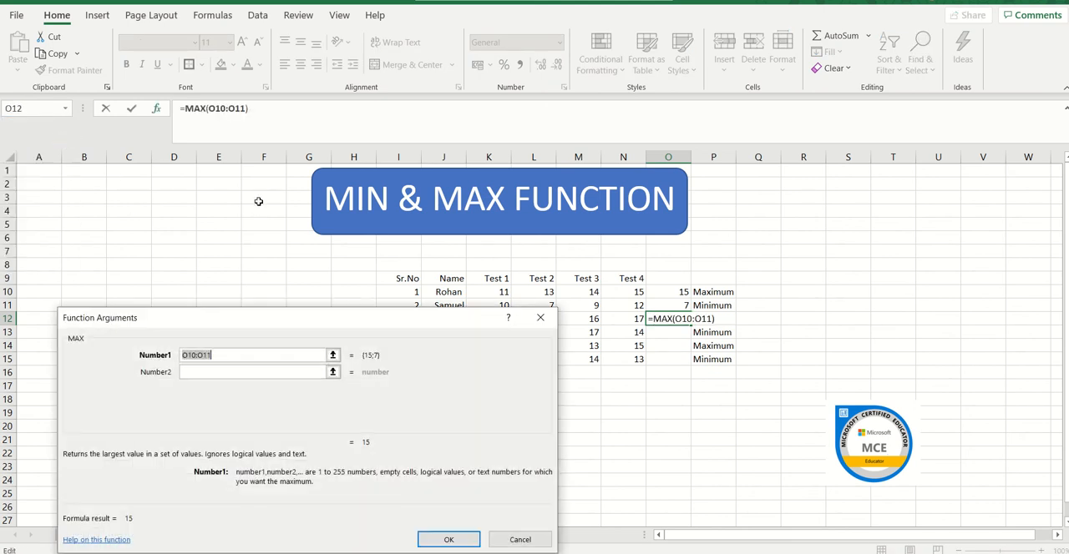
left_click_drag(389, 318, 424, 384)
left_click(504, 318)
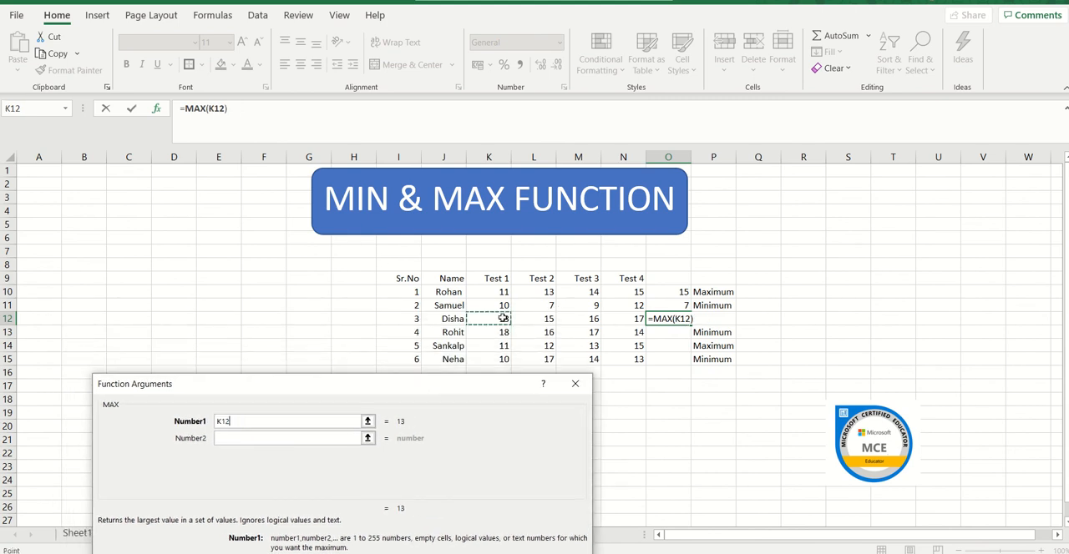
key("shift+Right")
key("shift+Right")
key("shift+Right")
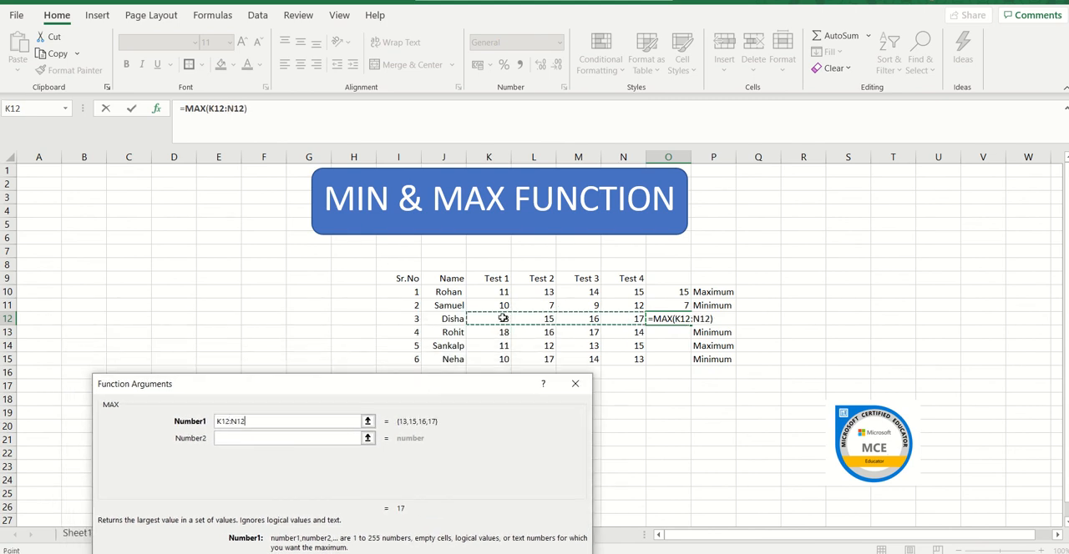
key("Return")
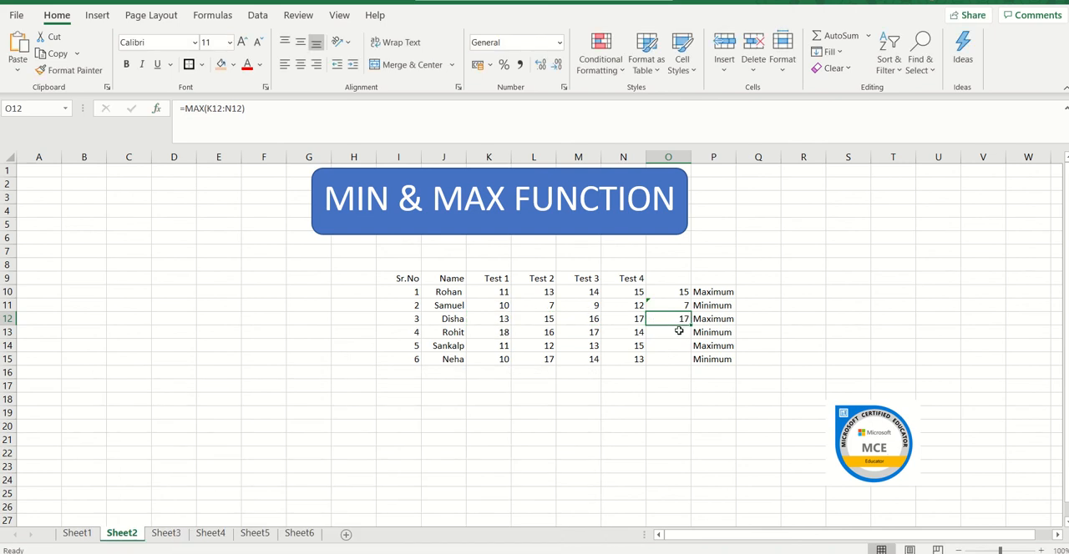
Find the fourth student's lowest mark in cell O13 with the MIN function over K13:N13.
left_click(679, 331)
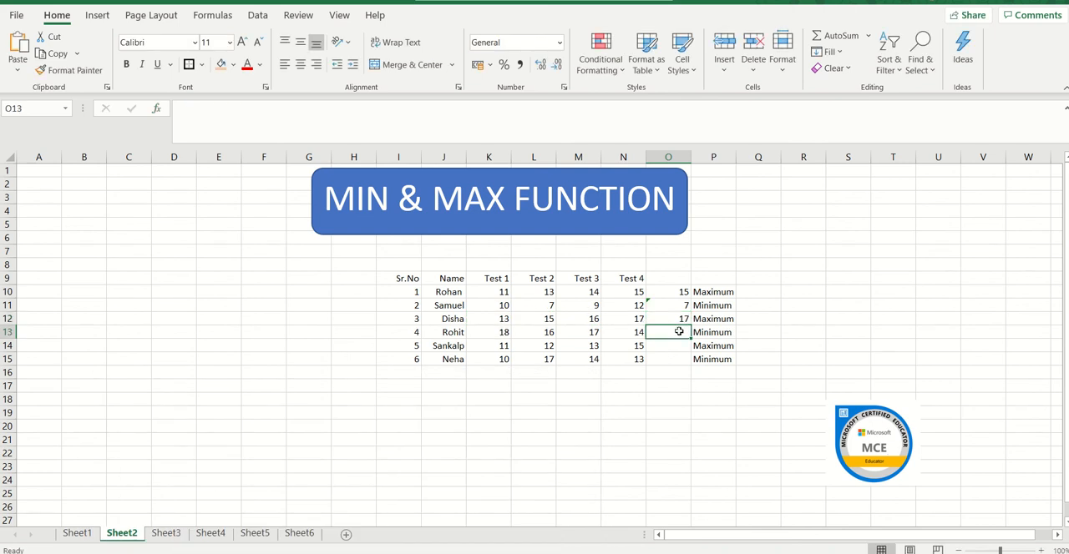
type("=")
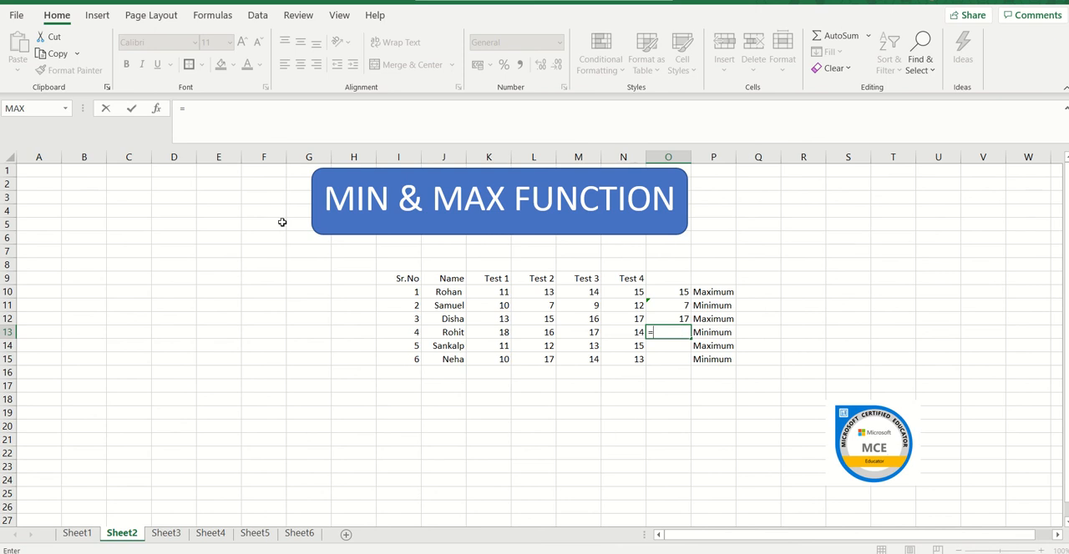
left_click(67, 110)
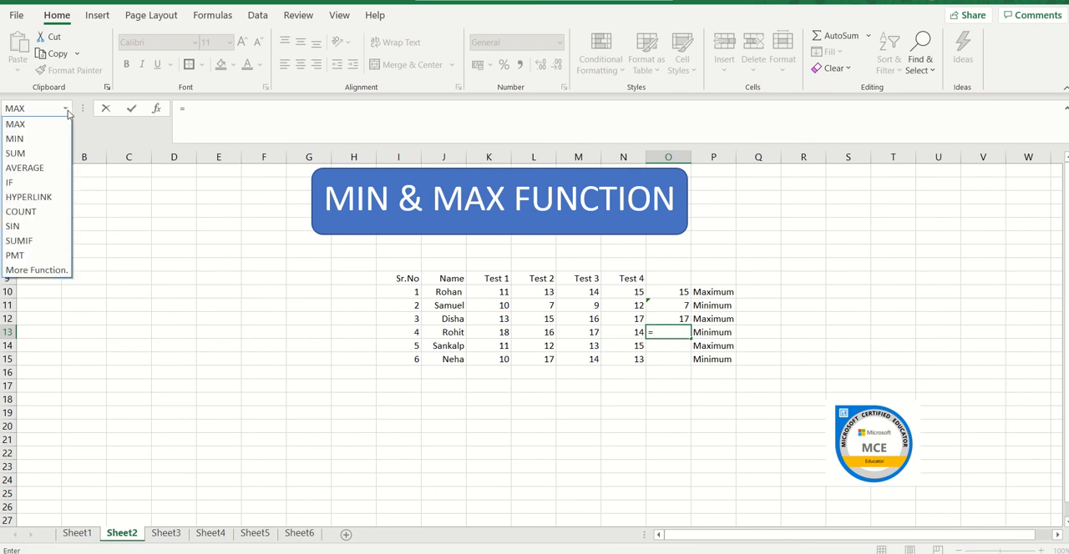
left_click(65, 139)
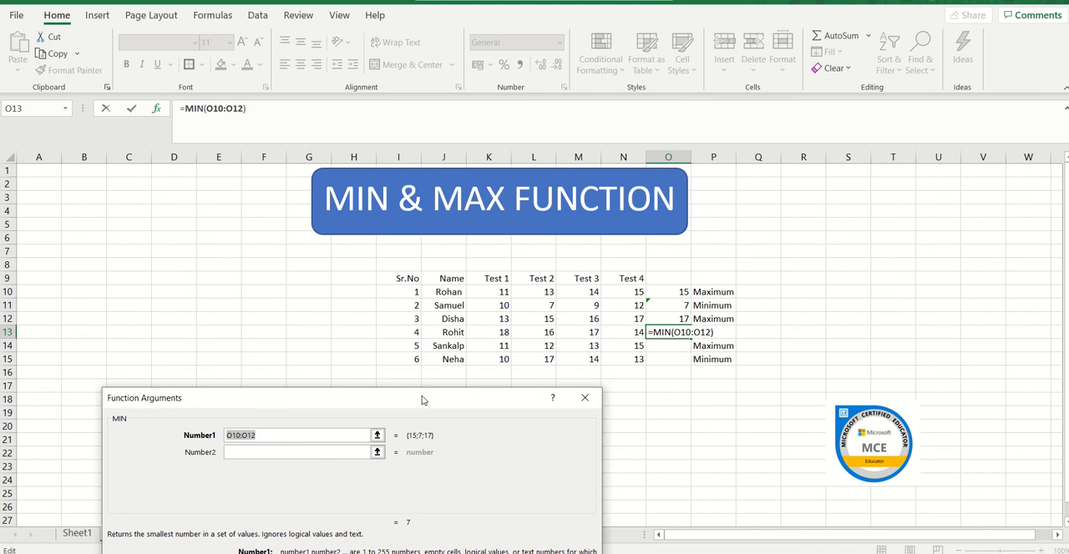
left_click(486, 330)
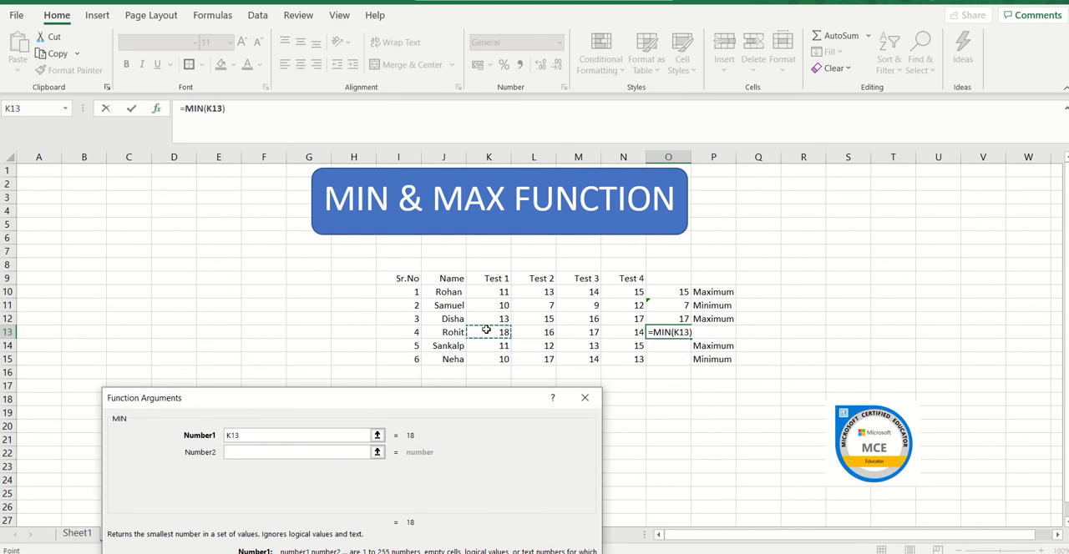
key("shift+Right")
key("shift+Right")
key("shift+Right")
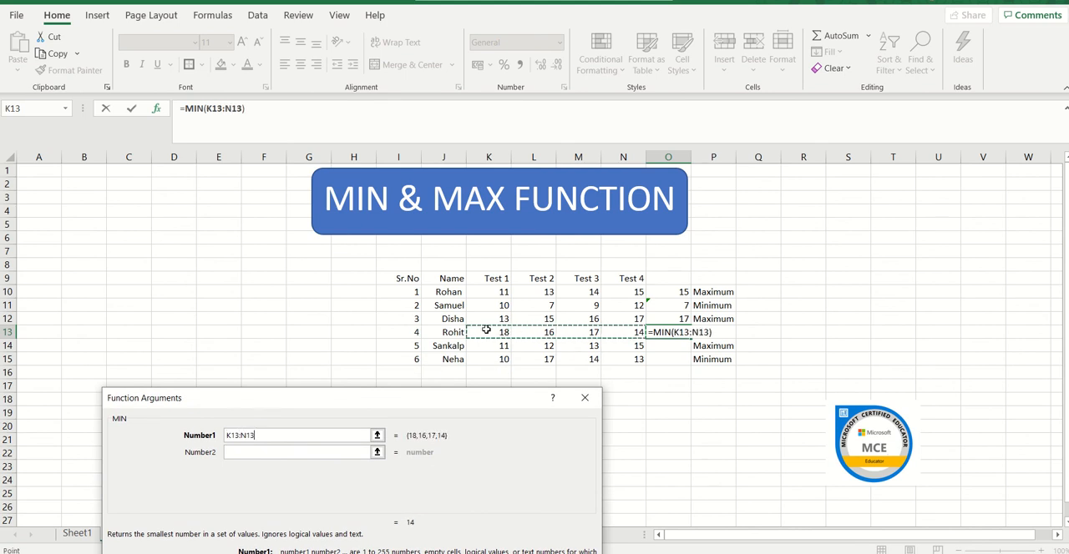
key("Return")
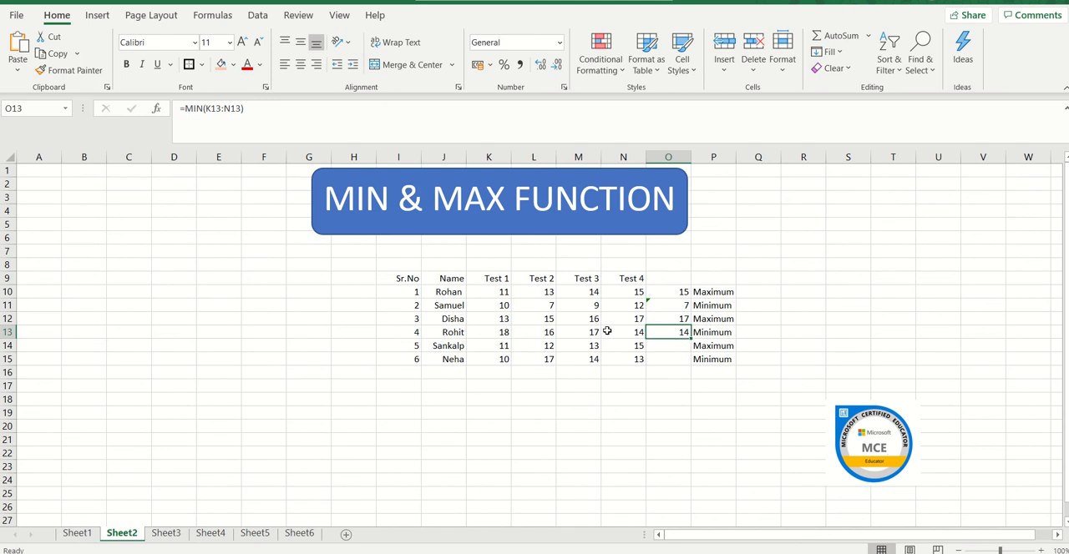
Find the fifth student's highest mark in cell O14 with the MAX function over K14:N14.
left_click(673, 348)
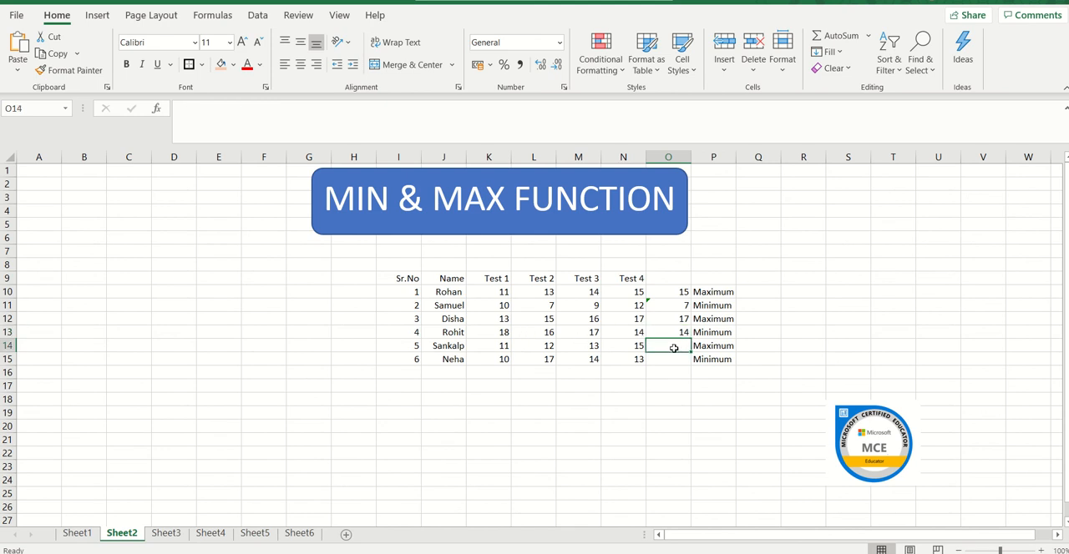
type("=")
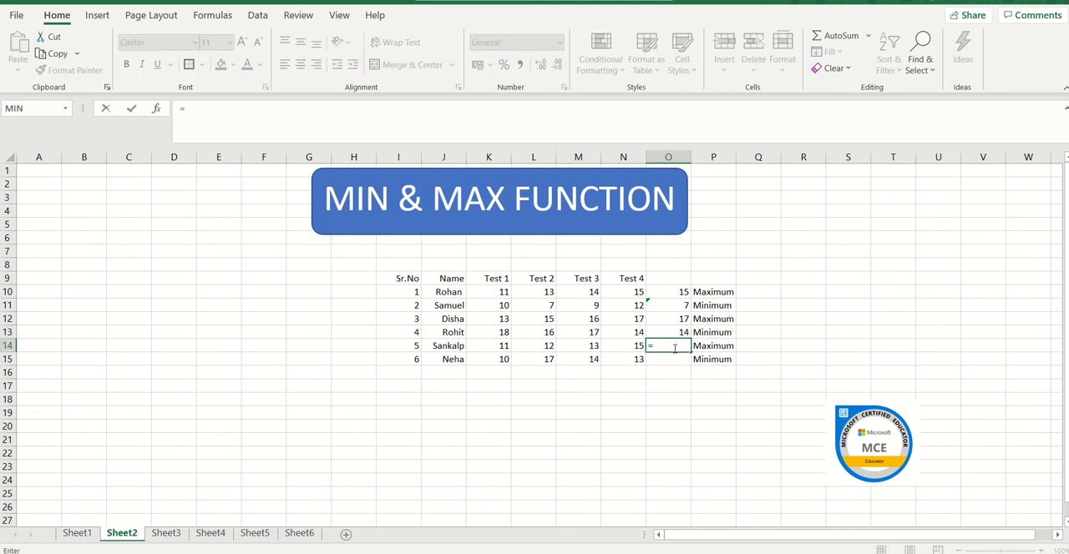
left_click(64, 110)
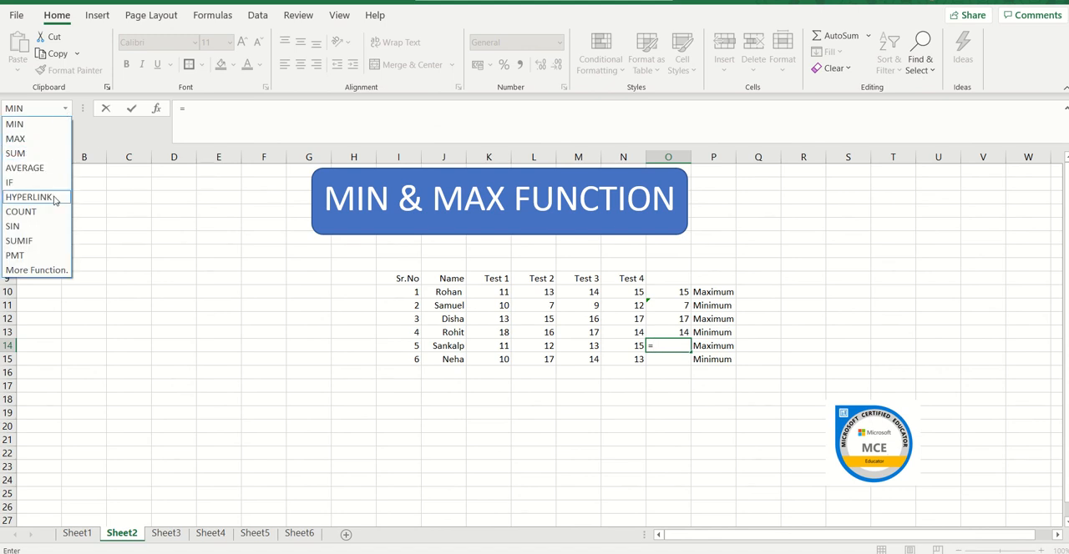
left_click(42, 141)
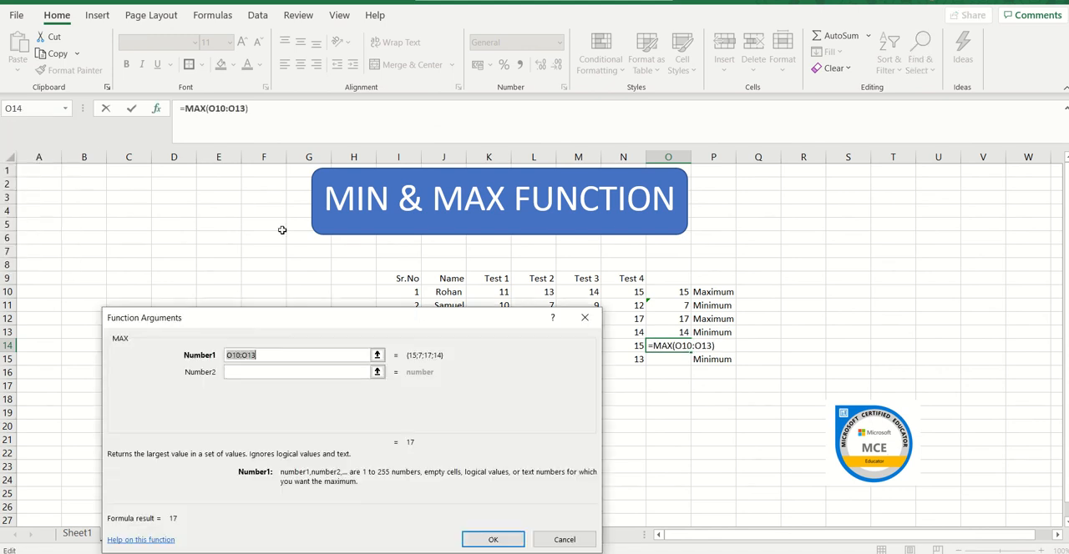
left_click_drag(422, 313, 423, 444)
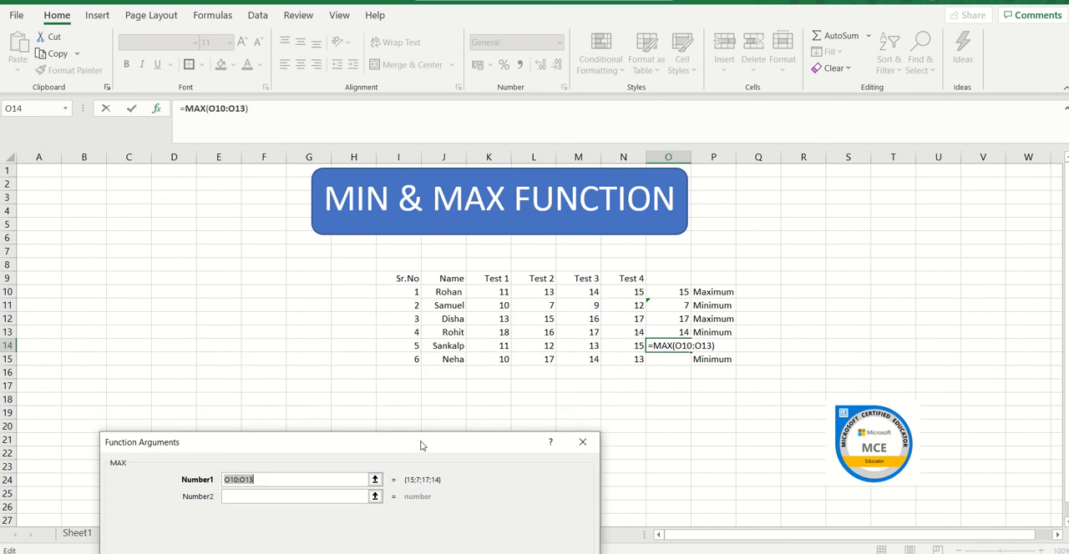
left_click_drag(503, 345, 623, 346)
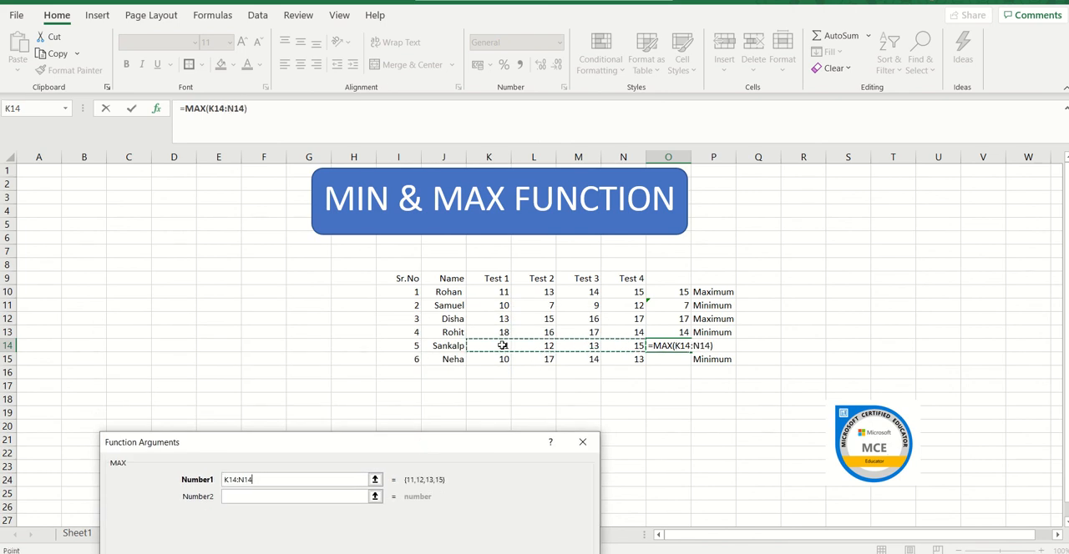
key("Return")
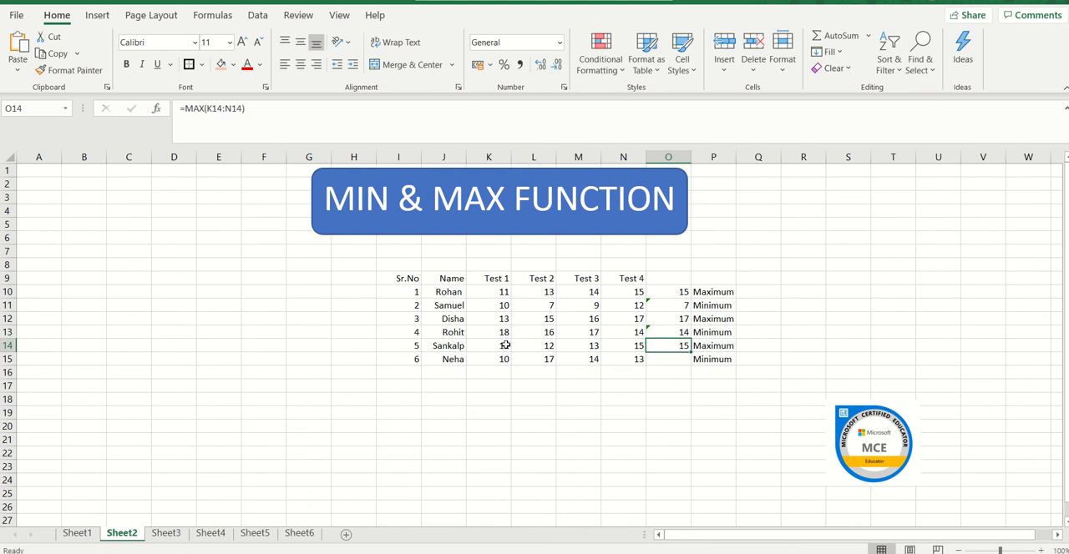
Find the sixth student's lowest mark in cell O15 with the MIN function over K15:N15.
left_click(680, 358)
type("=")
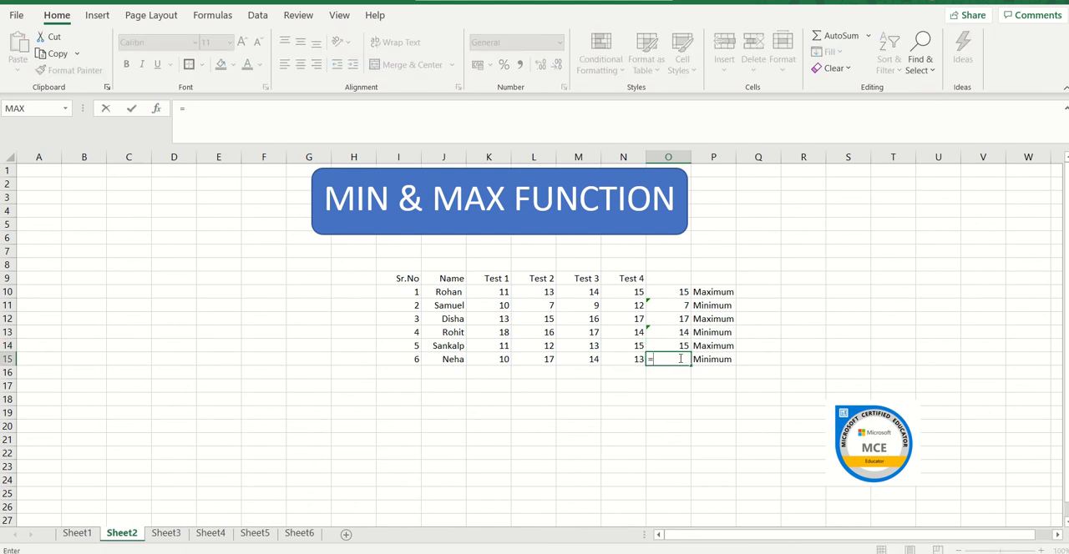
left_click(66, 109)
left_click(65, 138)
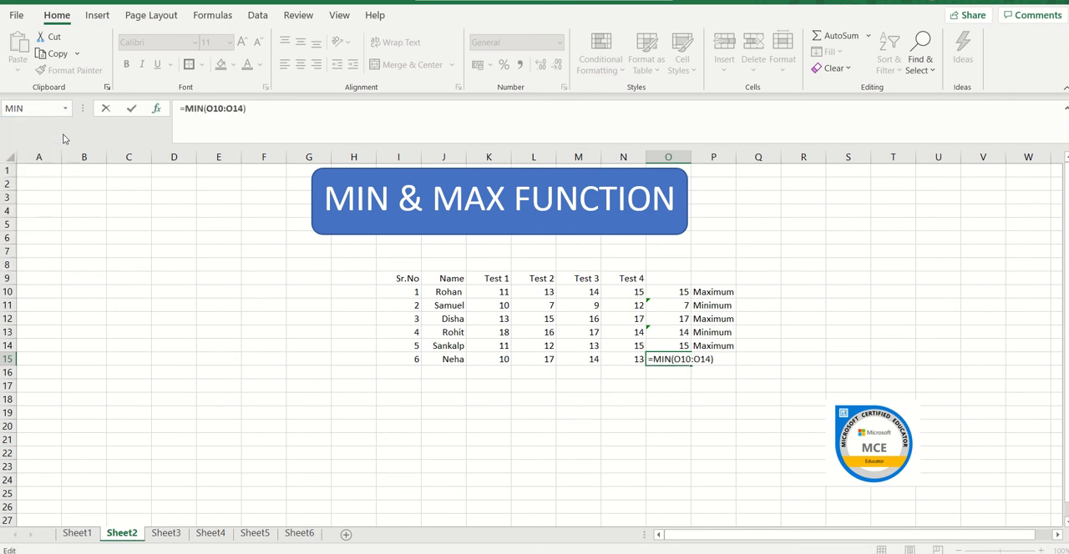
left_click_drag(419, 318, 444, 443)
left_click(489, 358)
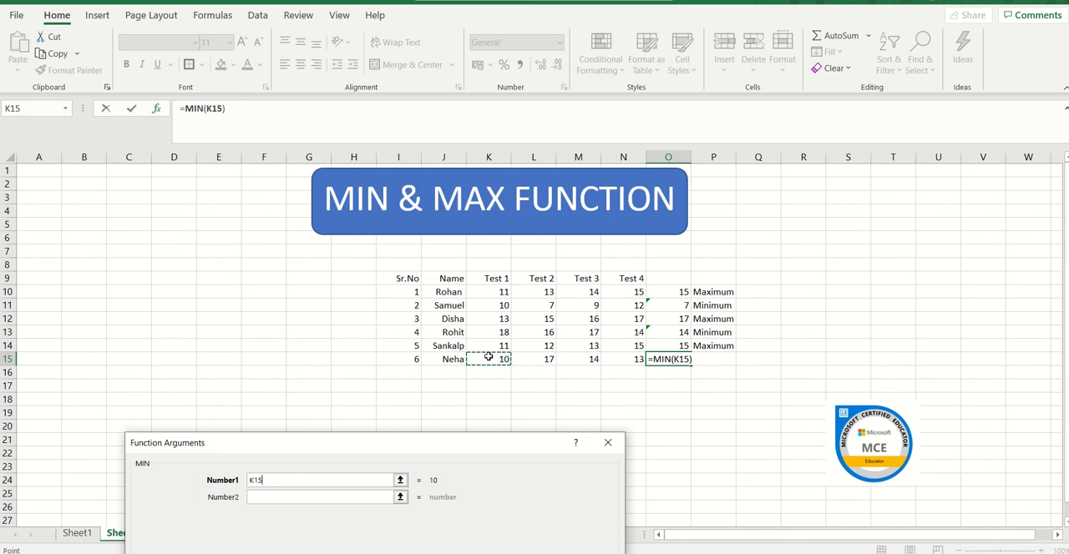
key("shift+Right")
key("shift+Right")
key("shift+Right")
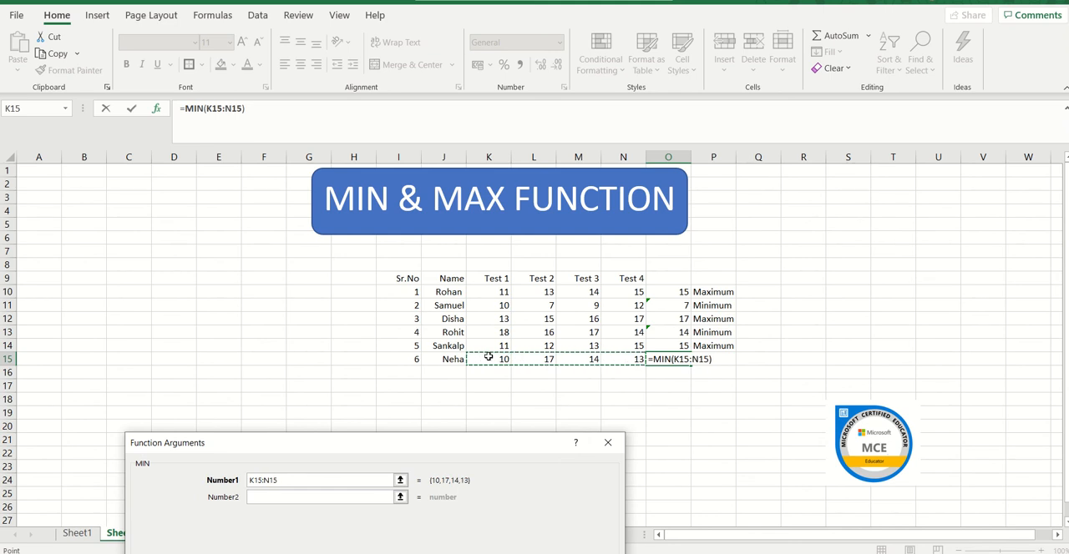
key("Return")
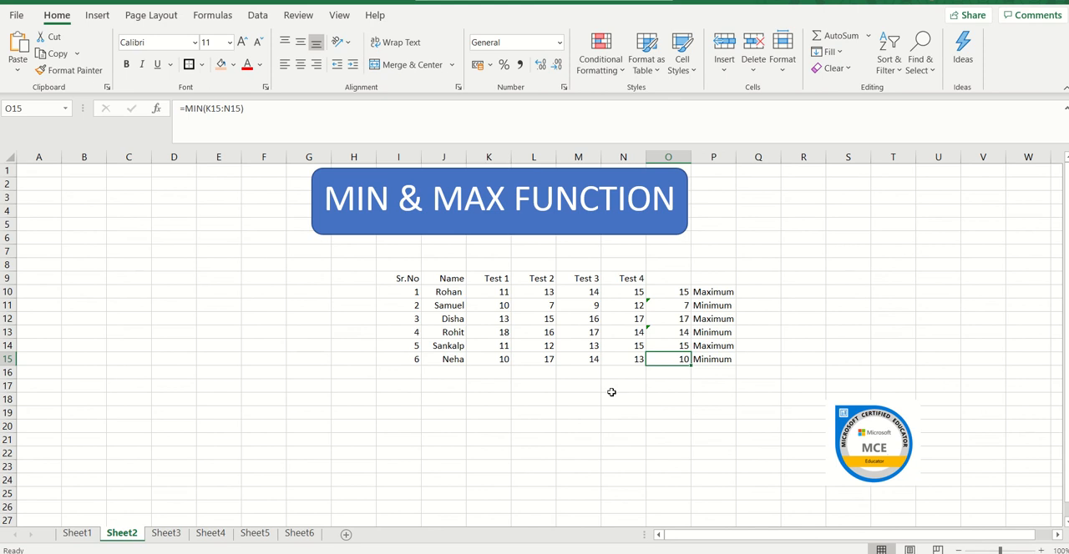
On Sheet3, average the first student's test marks in cell O10 with the AVERAGE function over K10:N10.
left_click(166, 533)
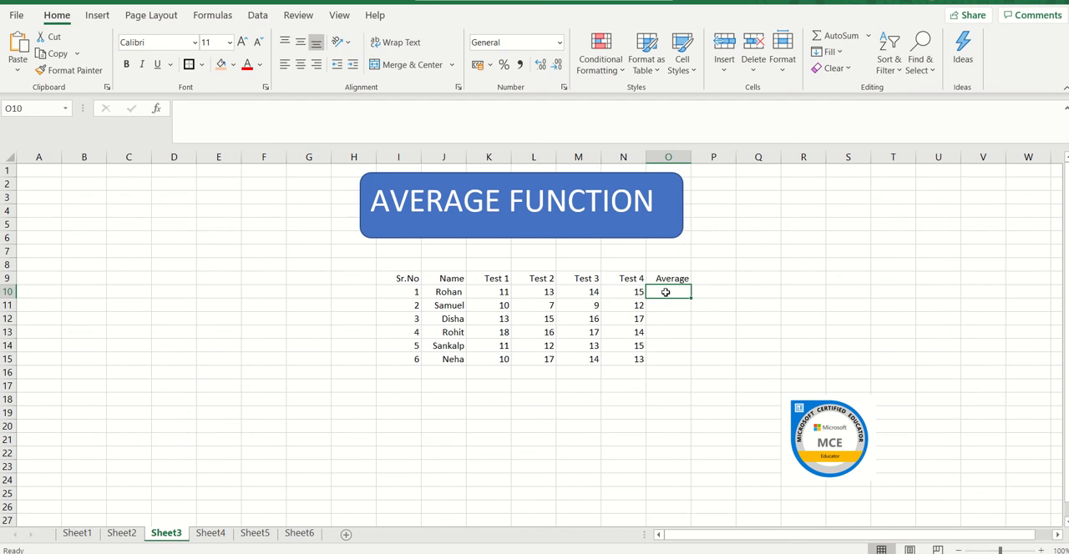
type("=")
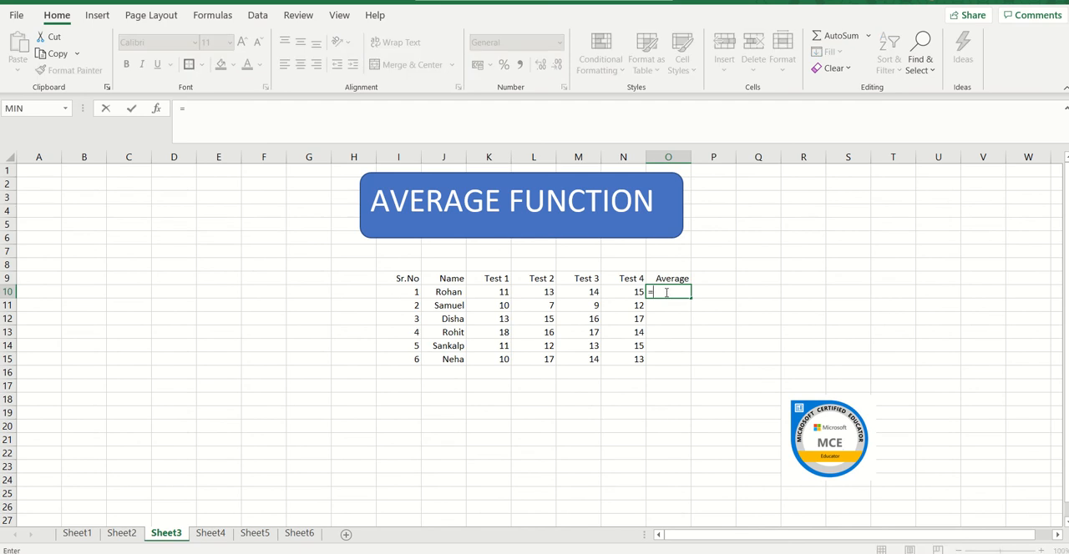
left_click(67, 109)
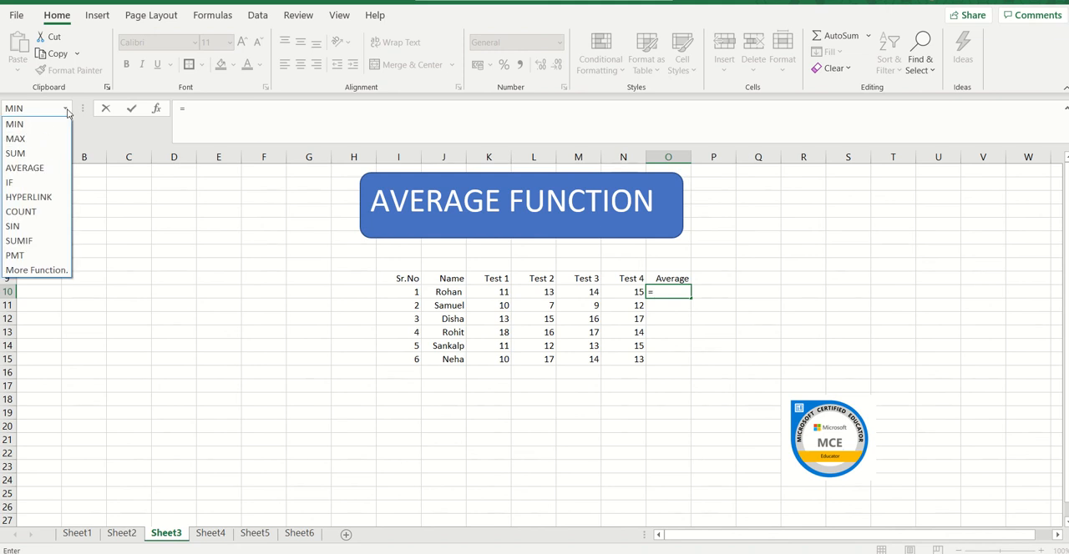
left_click(61, 168)
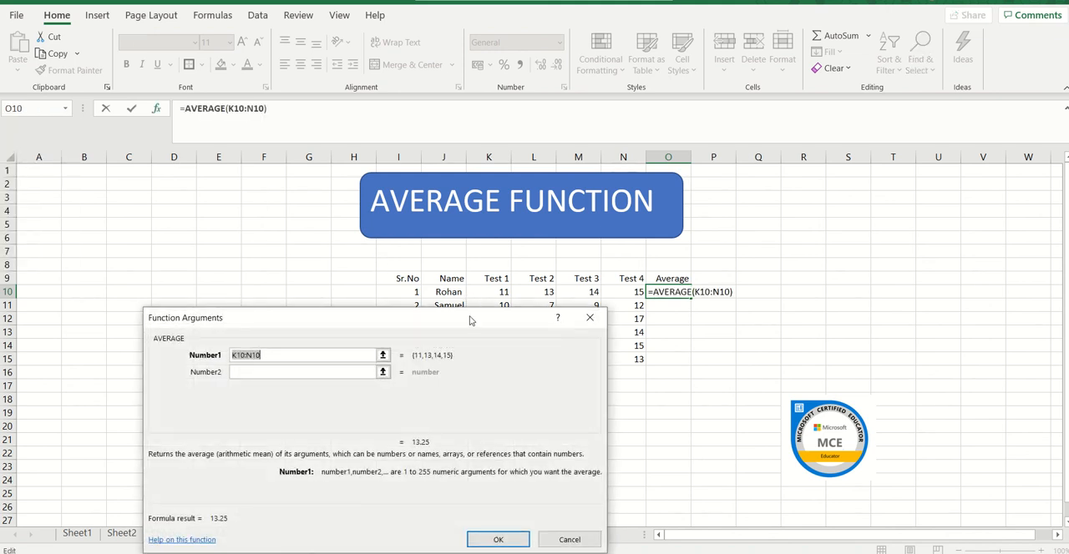
left_click_drag(471, 320, 479, 404)
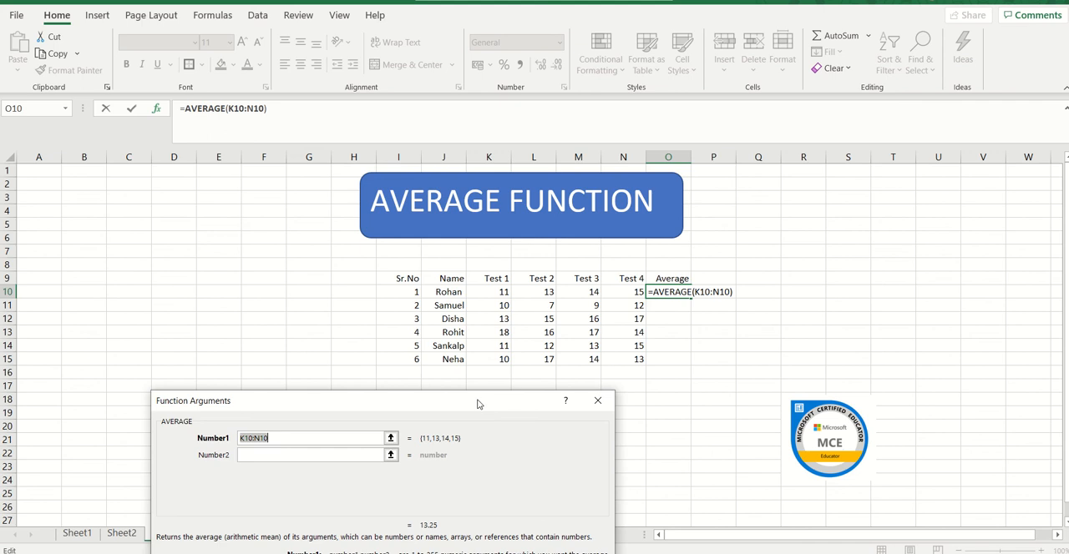
left_click(501, 289)
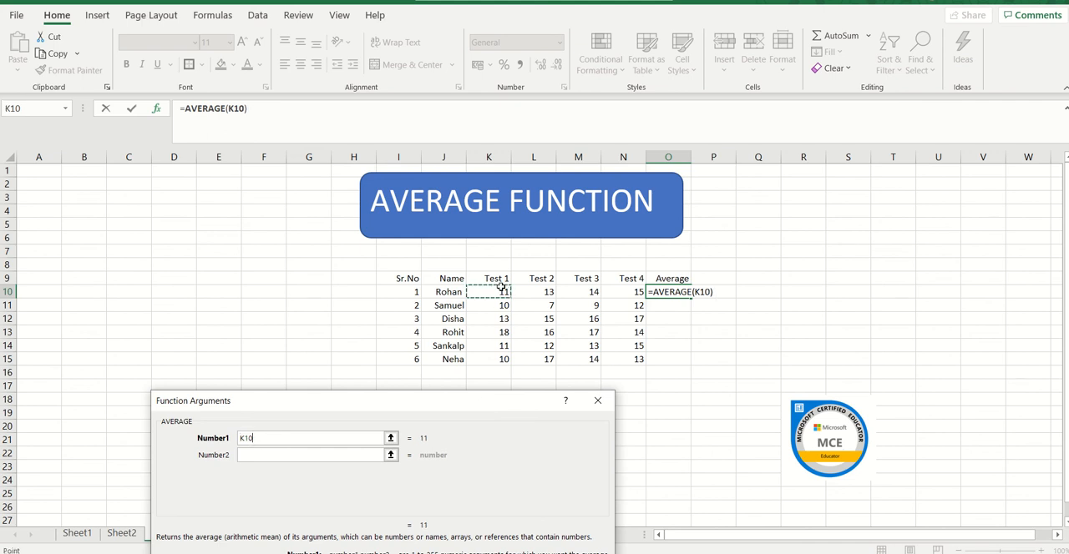
key("shift+Right")
key("shift+Right")
key("shift+Right")
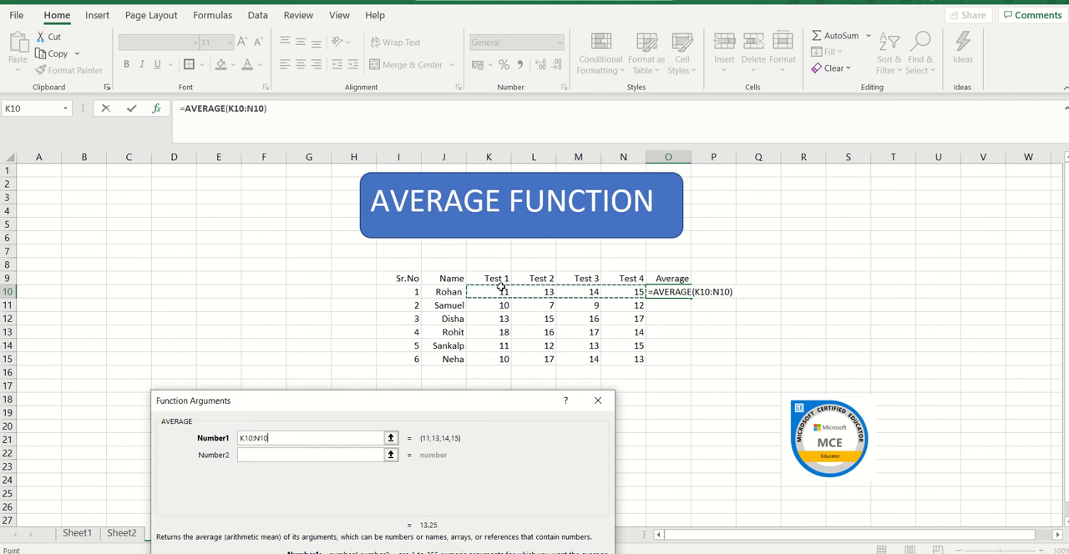
key("Return")
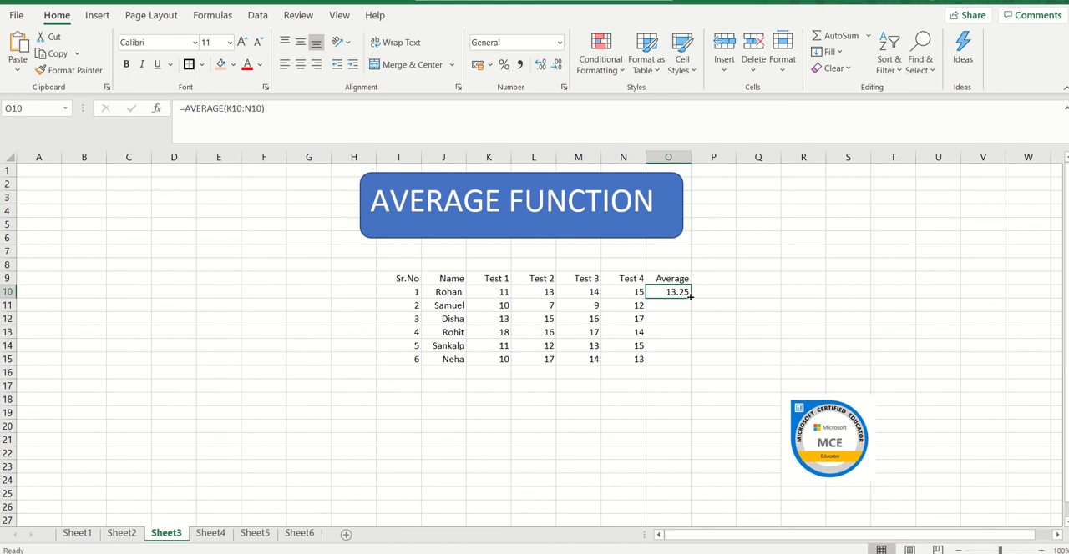
Fill the AVERAGE formula from O10 down to O15 and check the copied formulas in O11 and O15.
double_click(690, 297)
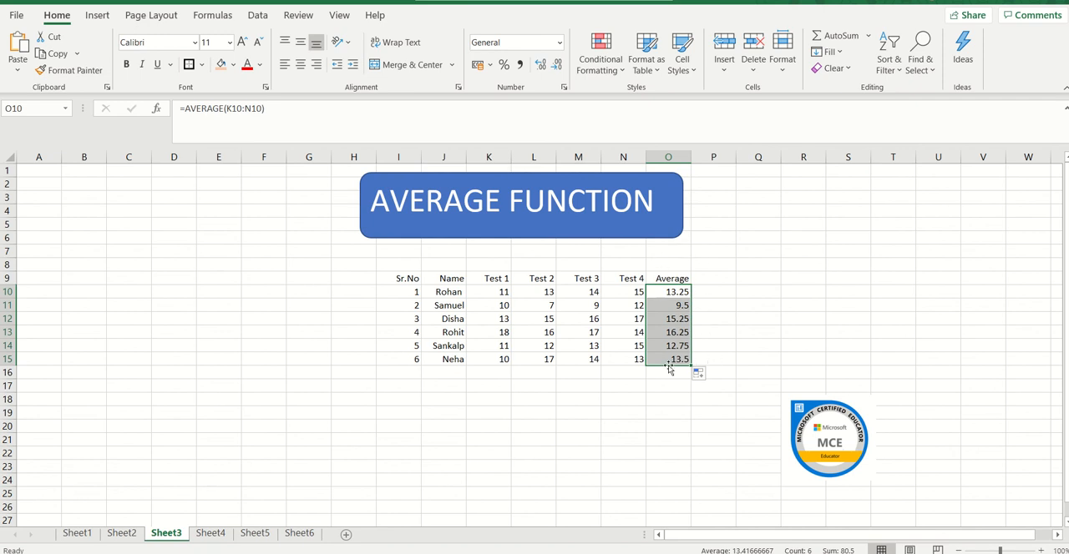
left_click(667, 306)
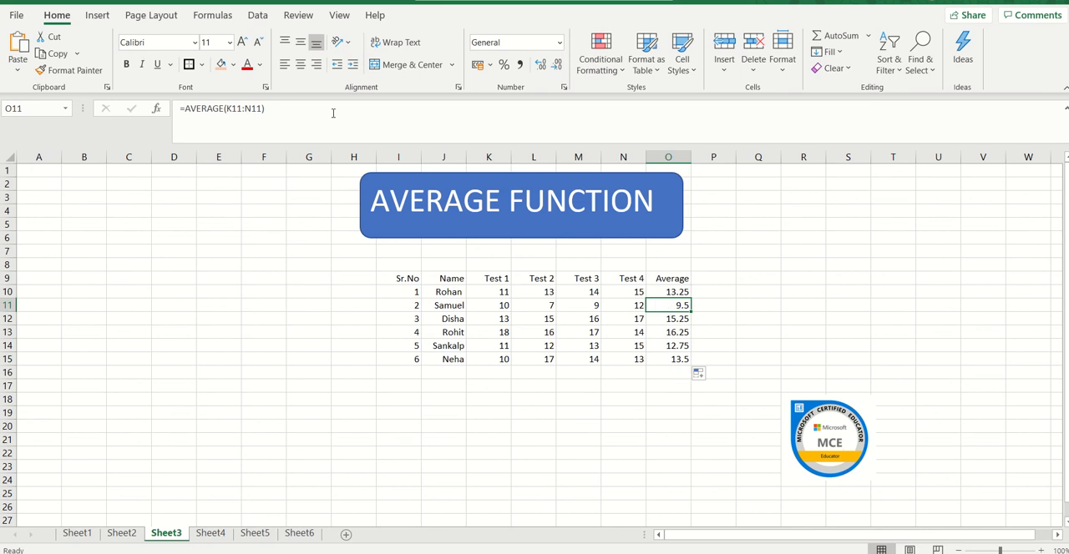
left_click(677, 359)
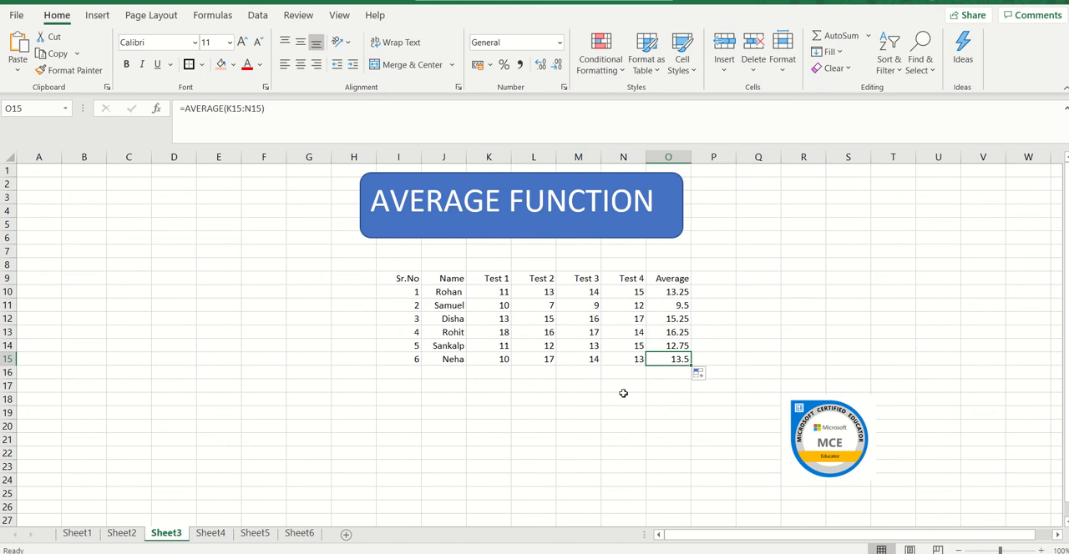
On Sheet4, start a formula in cell K10 beside the first data entry.
left_click(210, 535)
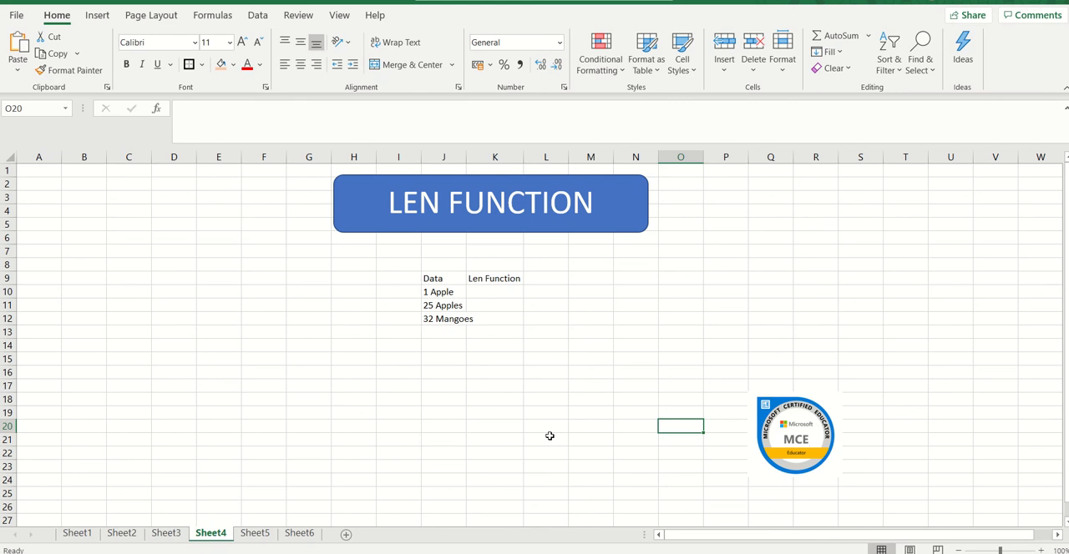
left_click(501, 293)
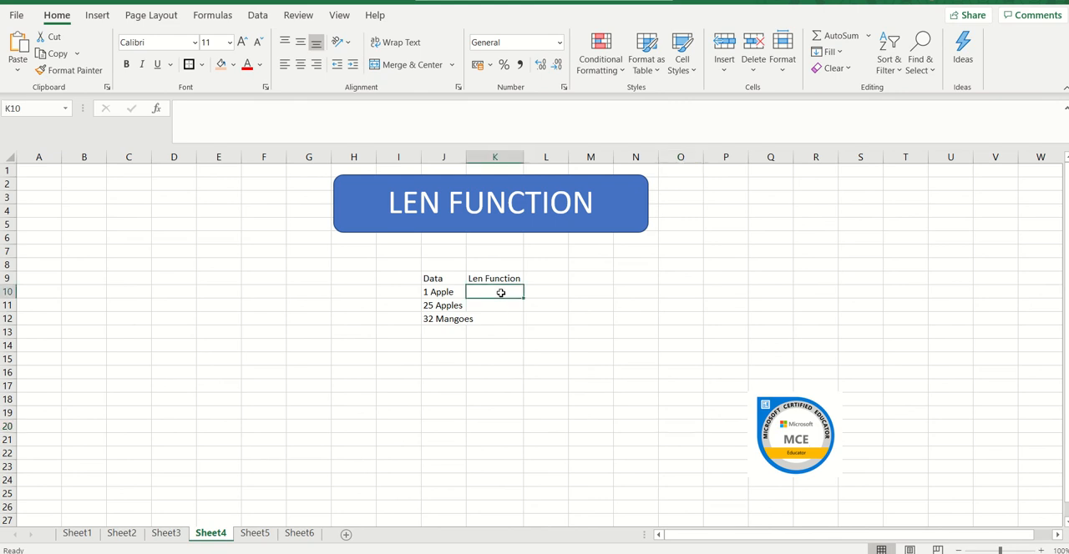
type("=")
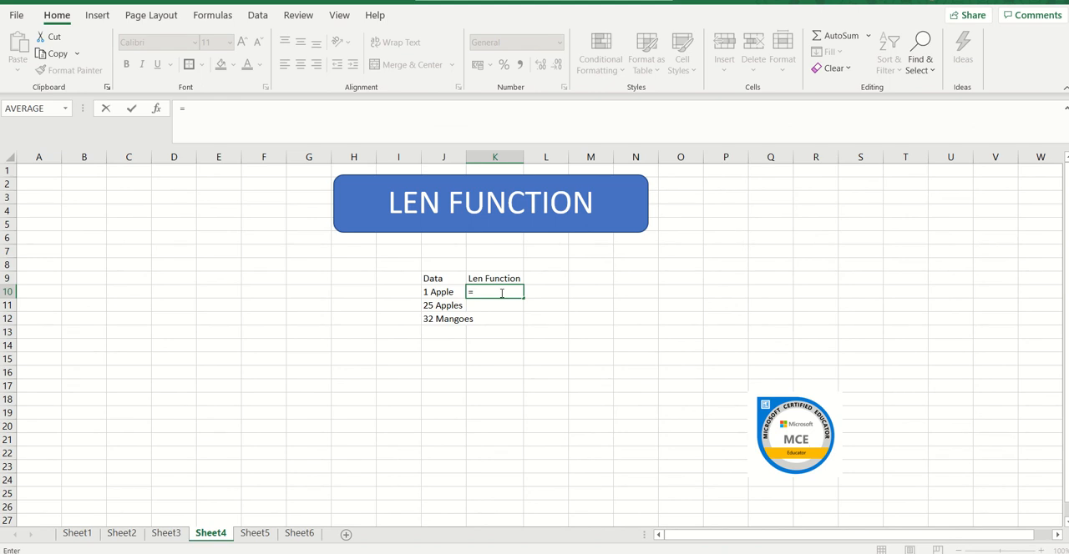
type("LEN")
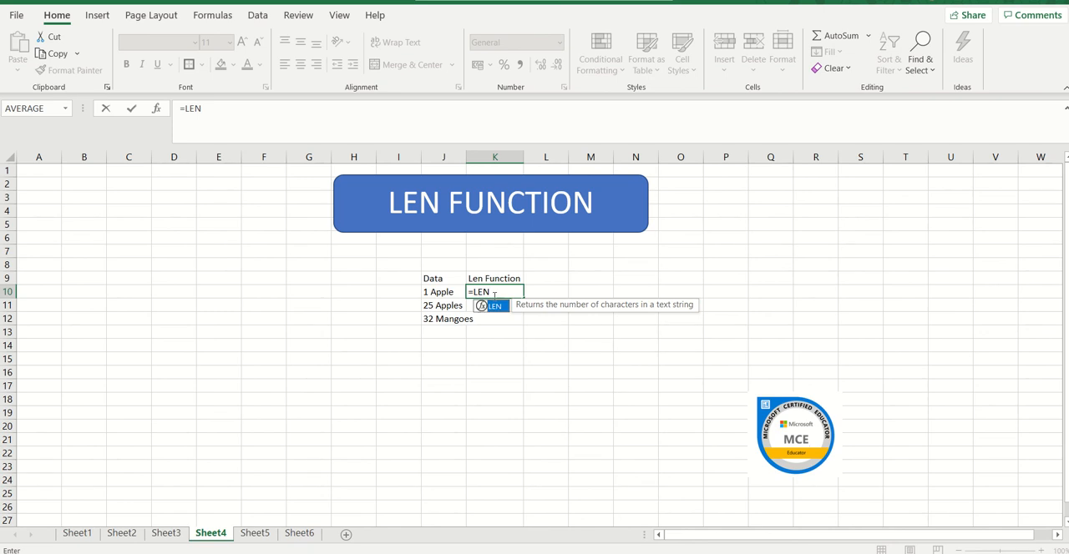
left_click(503, 290)
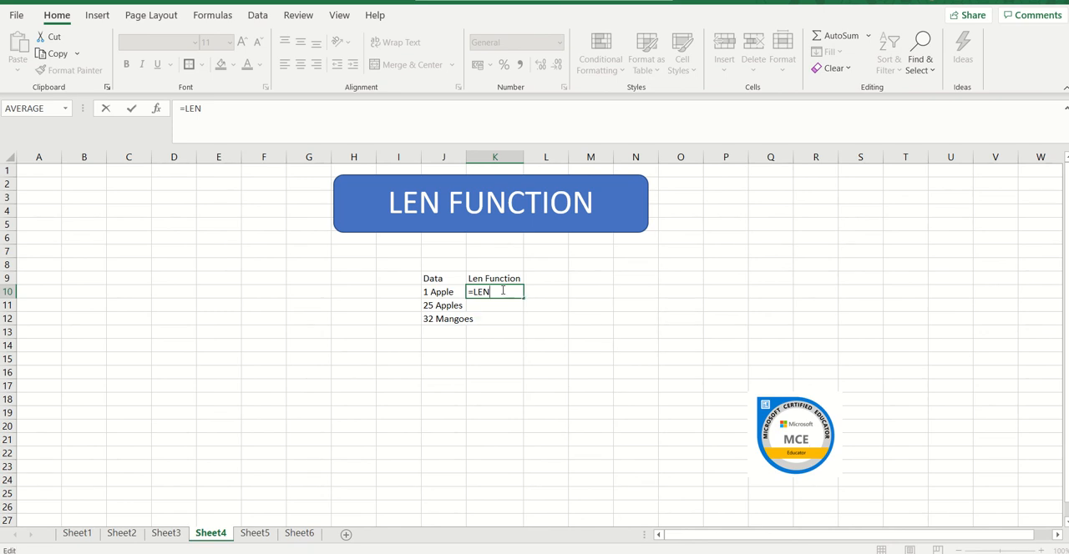
key("BackSpace")
key("BackSpace")
key("BackSpace")
Count the characters of the first data entry in cell K10 by searching for the LEN function and applying it to J10.
left_click(66, 112)
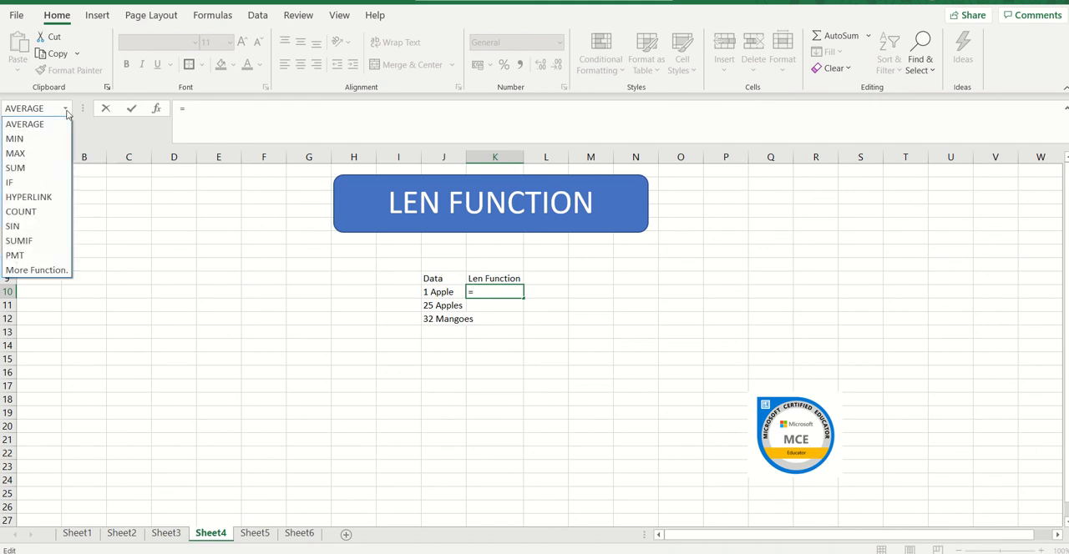
left_click(51, 273)
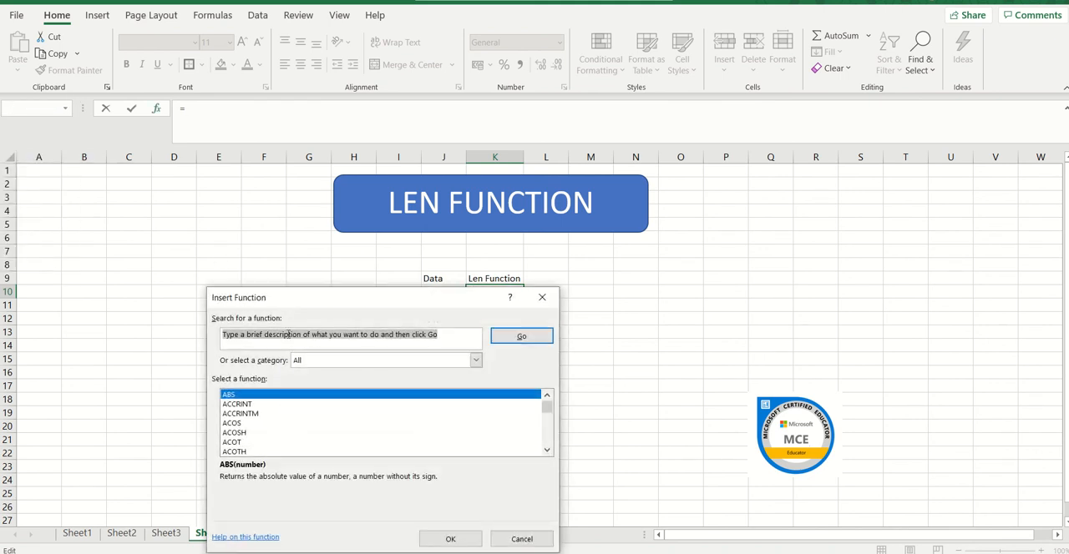
type("LE")
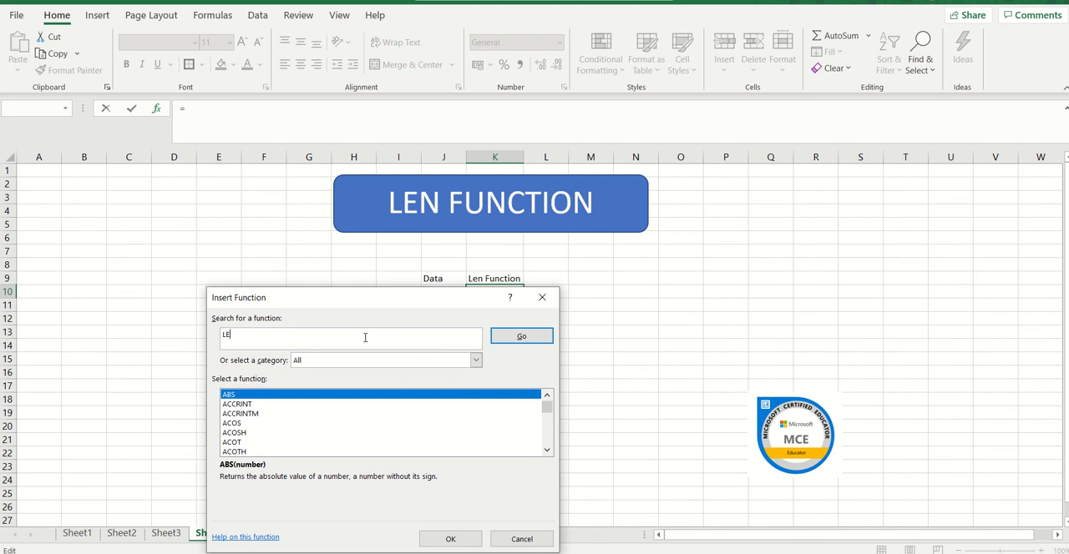
type("N")
key("Return")
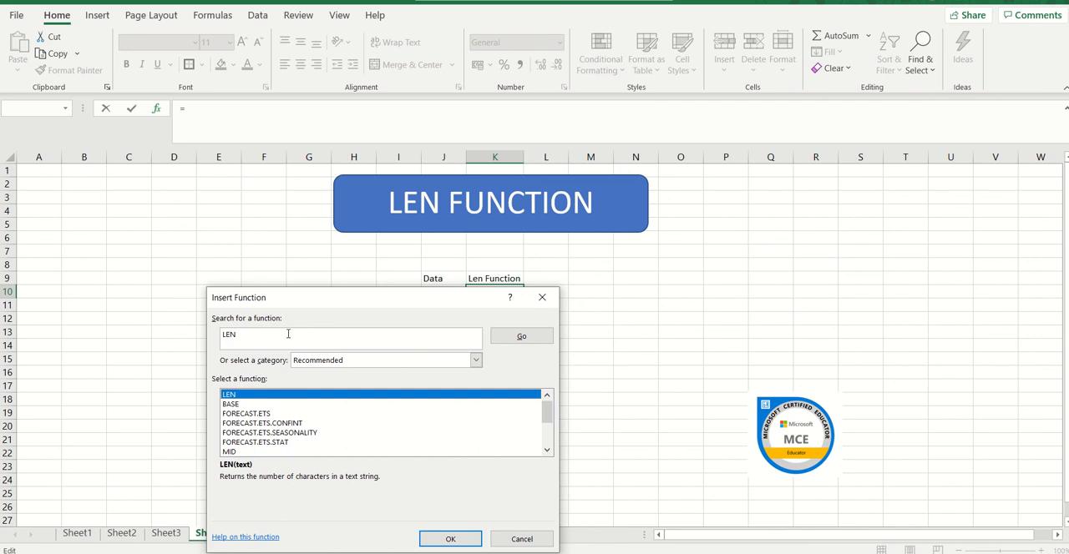
left_click(451, 539)
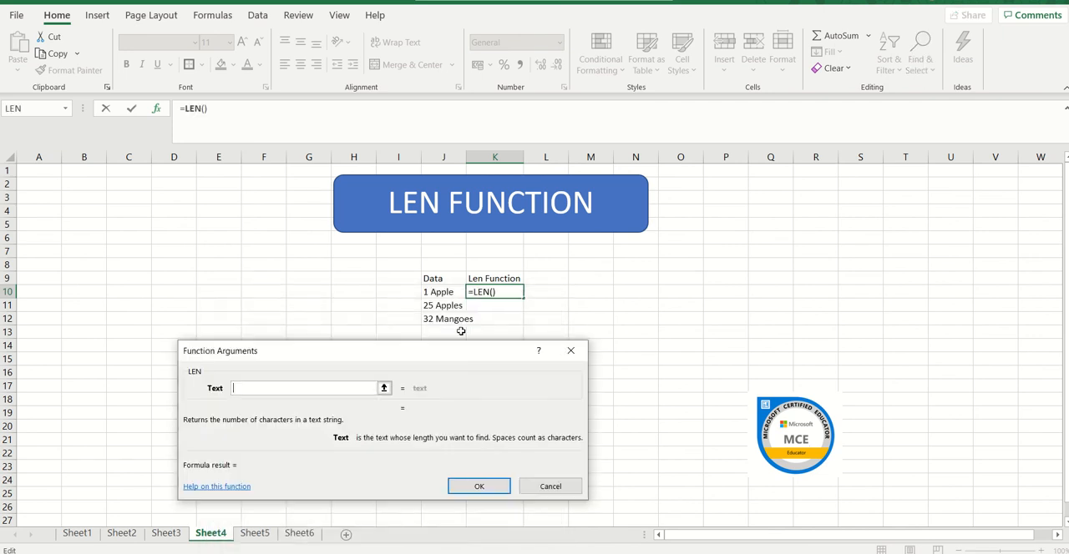
left_click(448, 292)
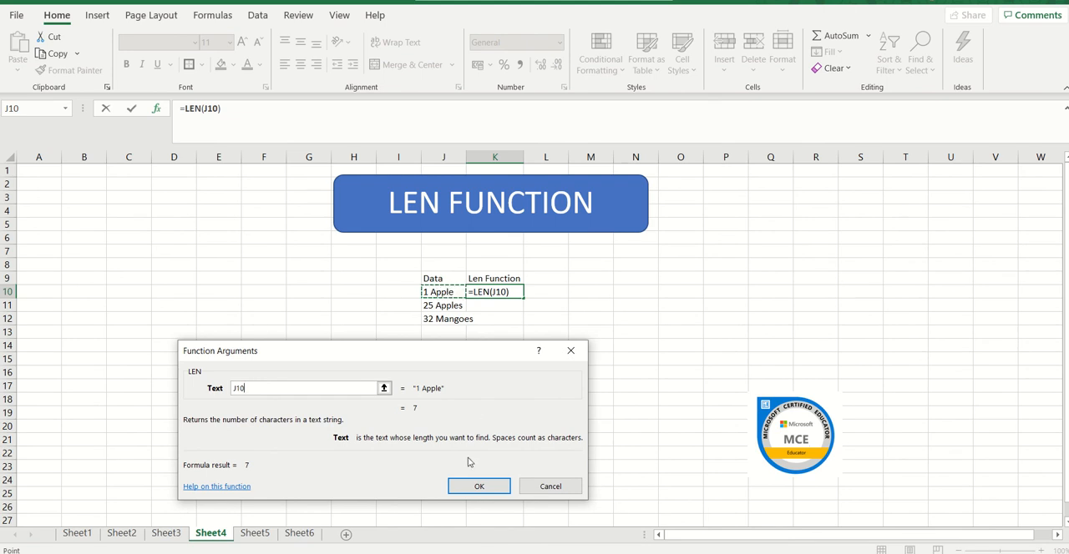
left_click(478, 488)
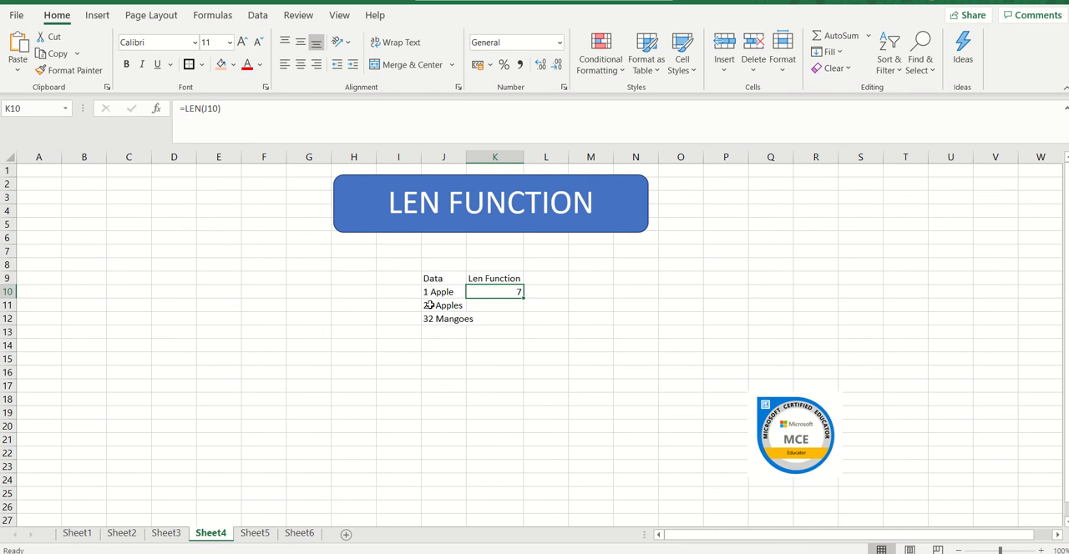
Fill the LEN formula from K10 down to K12 and auto-fit the width of column J.
left_click(510, 308)
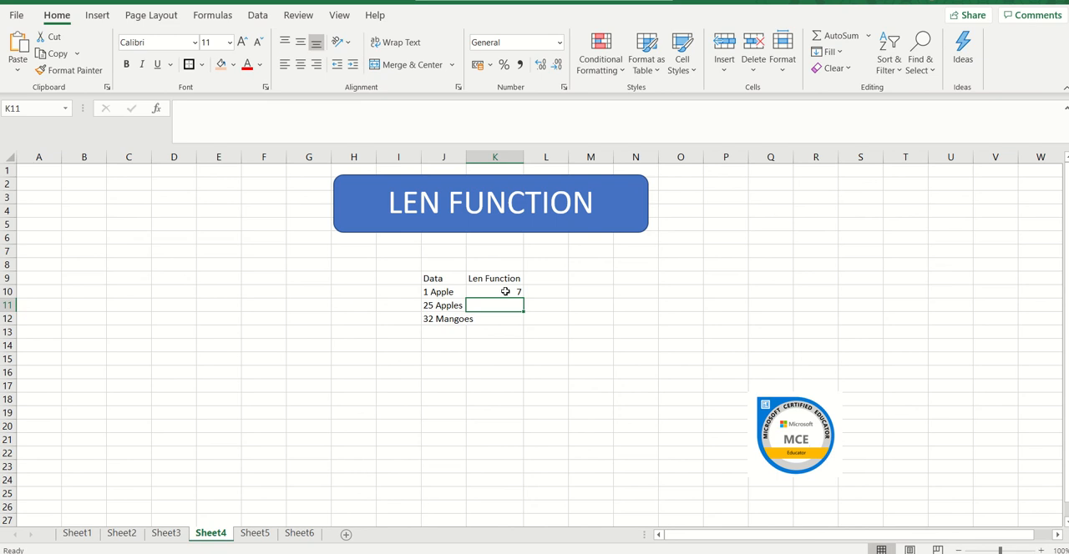
left_click(505, 290)
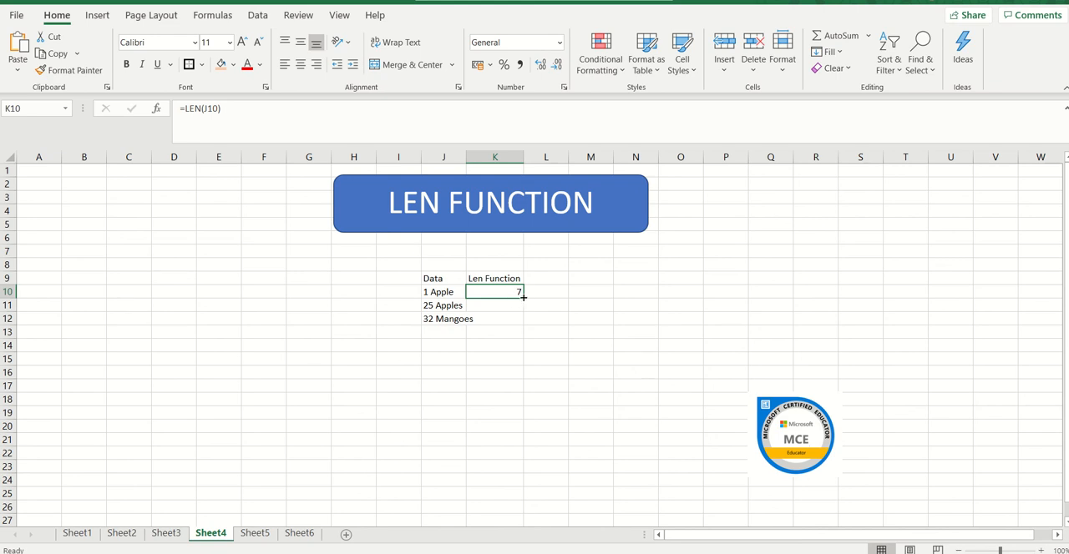
left_click_drag(524, 297, 523, 322)
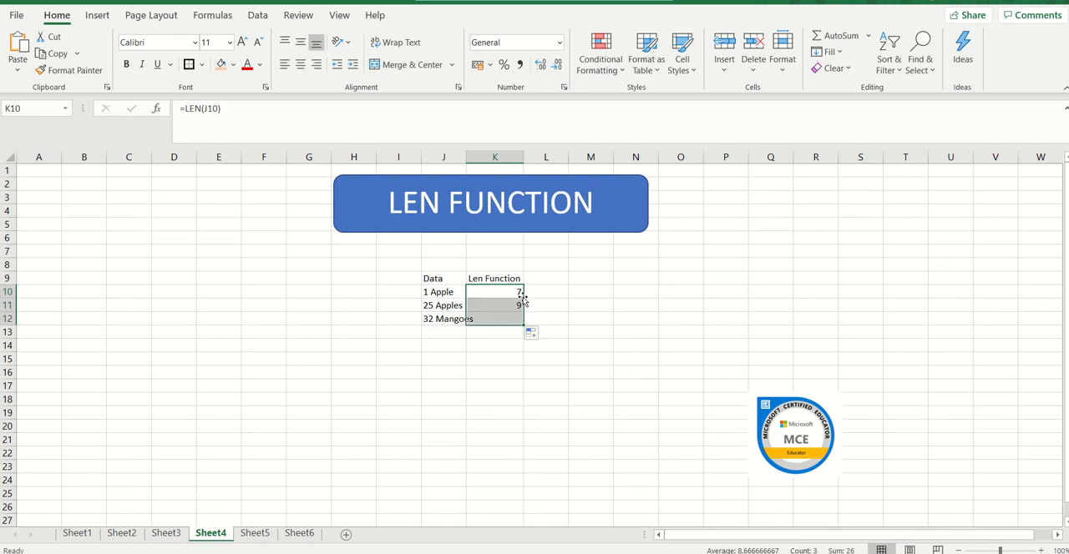
left_click(499, 351)
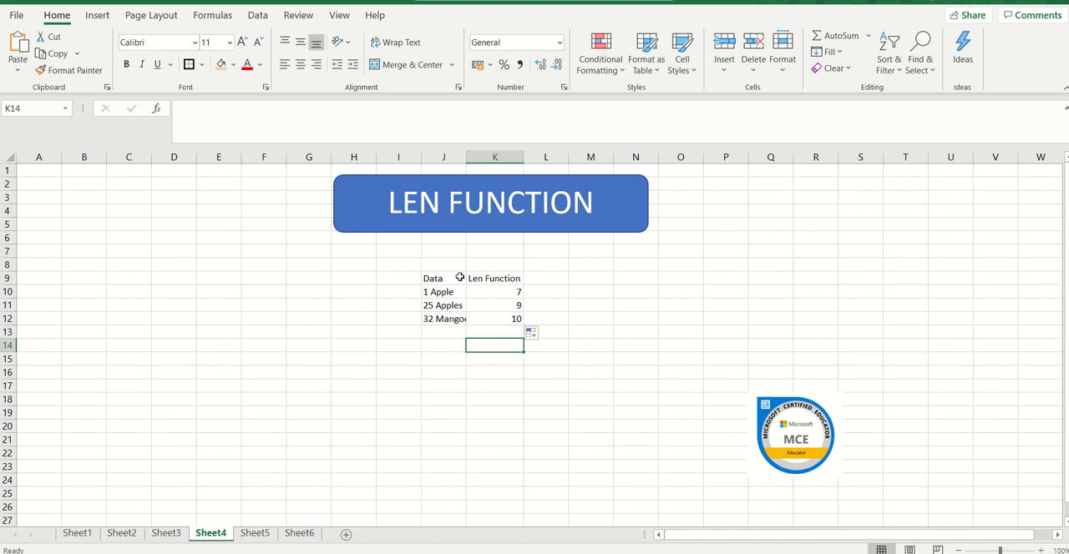
double_click(464, 157)
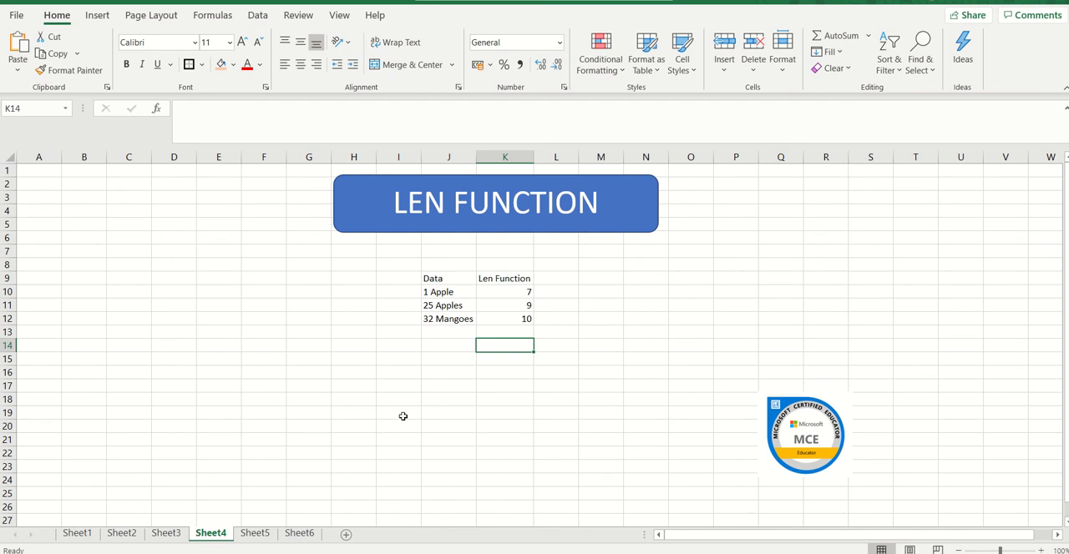
Switch to Sheet5 and review the first quantity in J9 and the first item in K9.
left_click(255, 532)
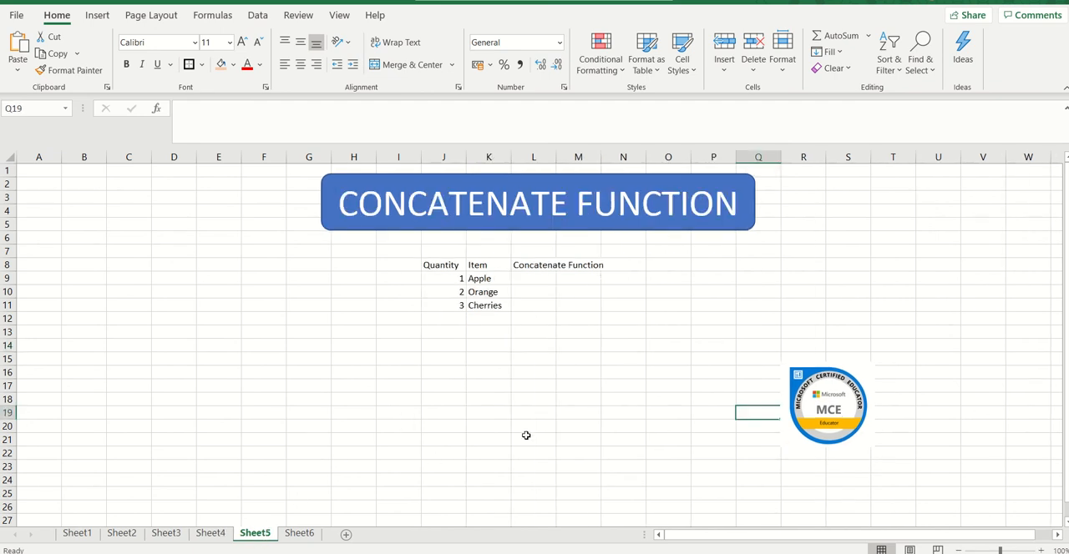
left_click(535, 281)
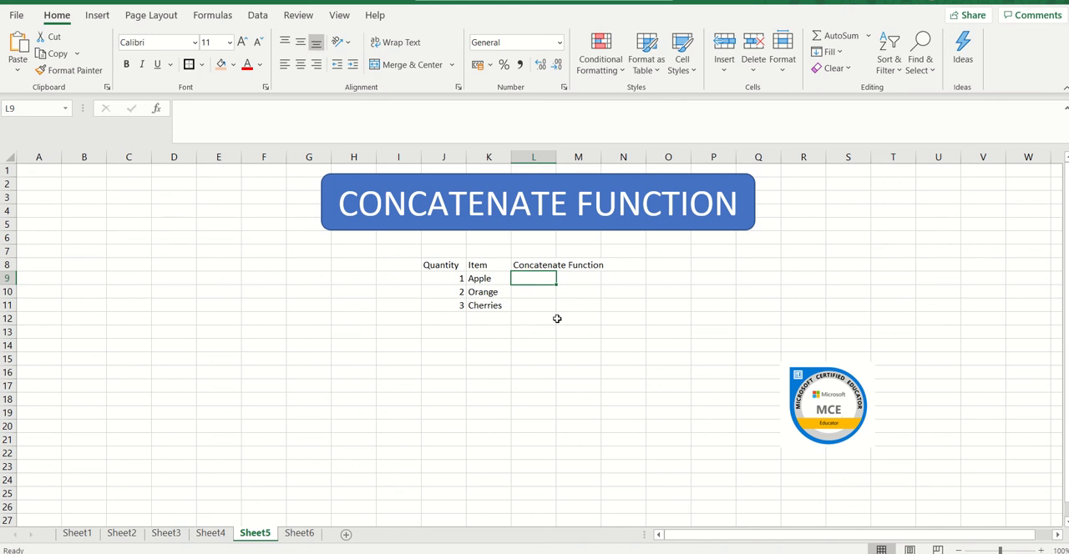
left_click(450, 278)
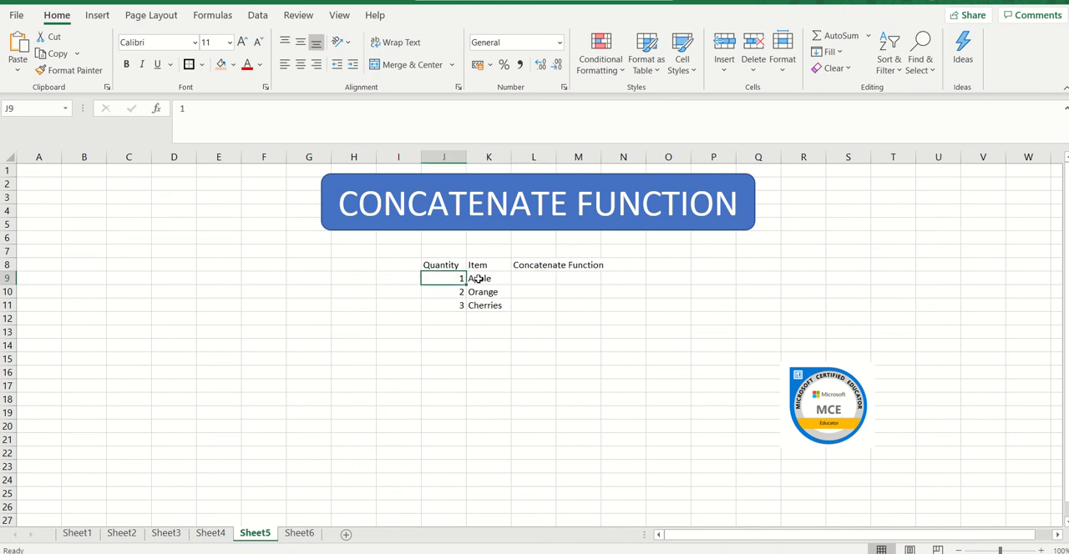
left_click(477, 279)
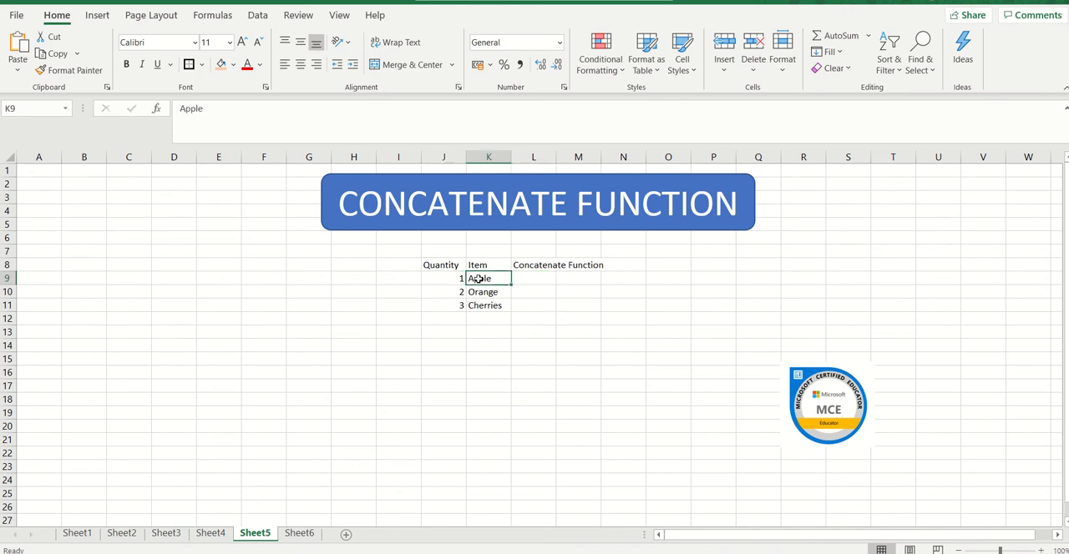
Search for the CONCATENATE function and insert it in cell L9.
left_click(535, 279)
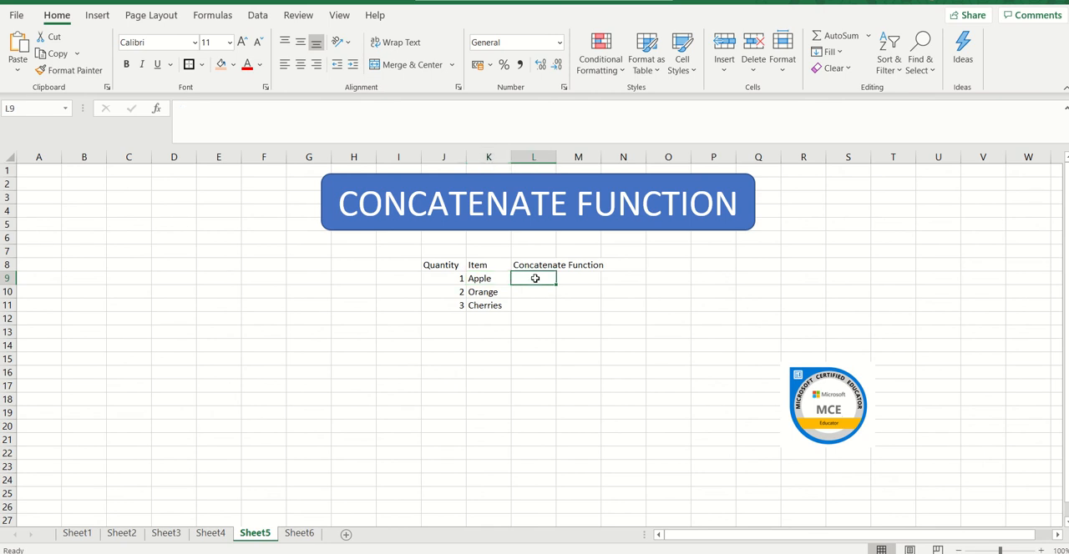
type("=")
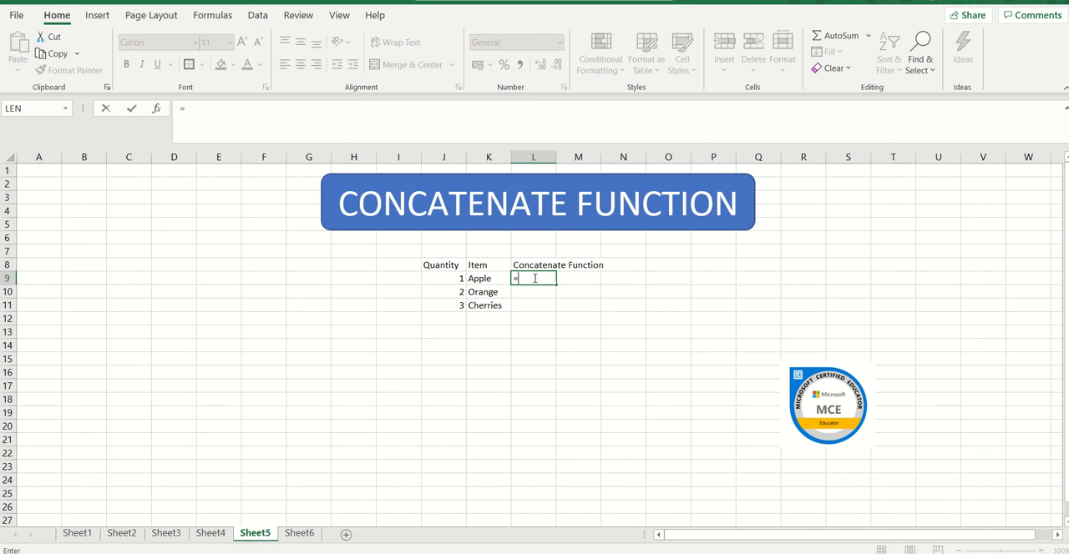
left_click(67, 109)
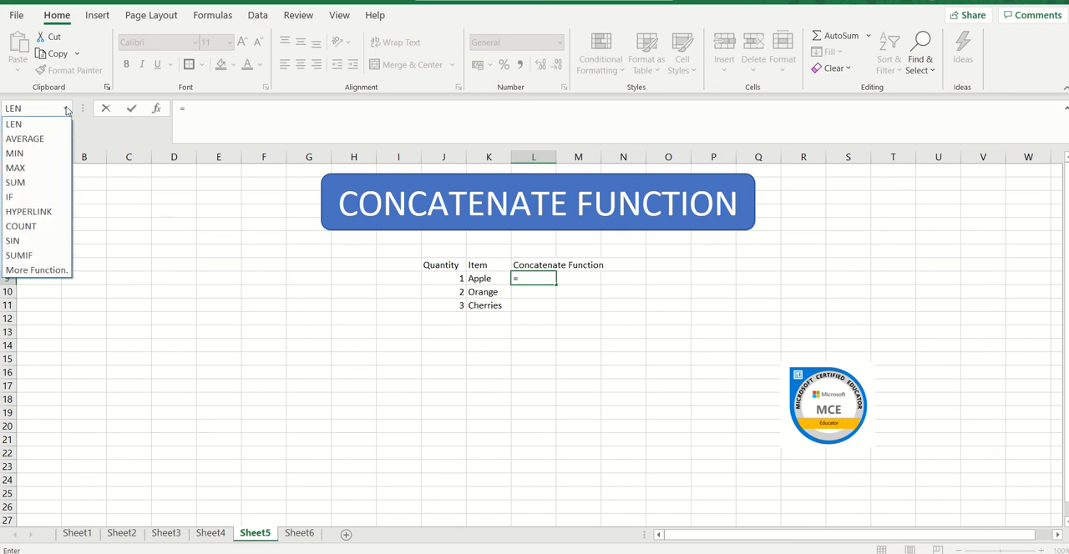
left_click(57, 270)
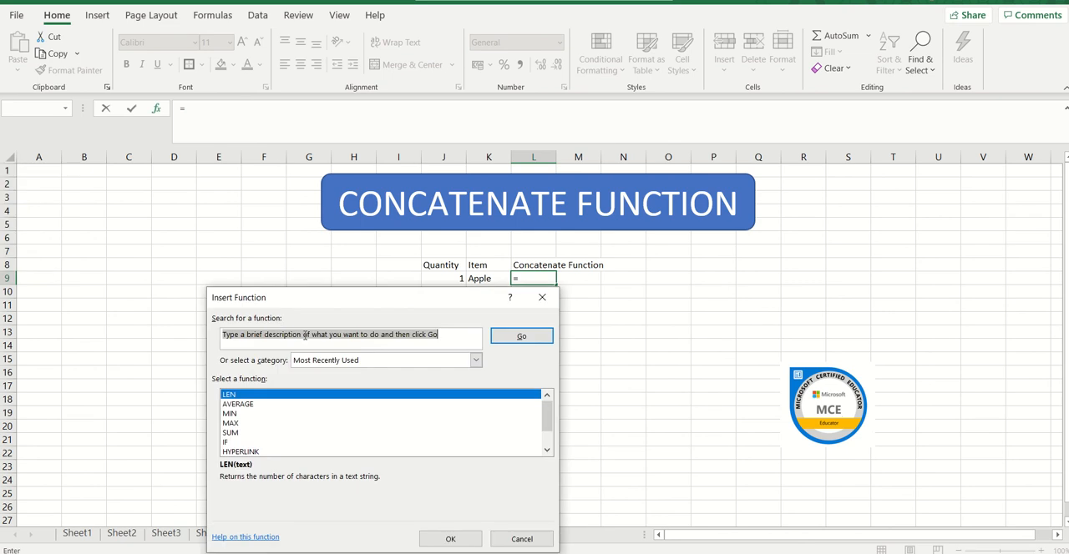
type("co")
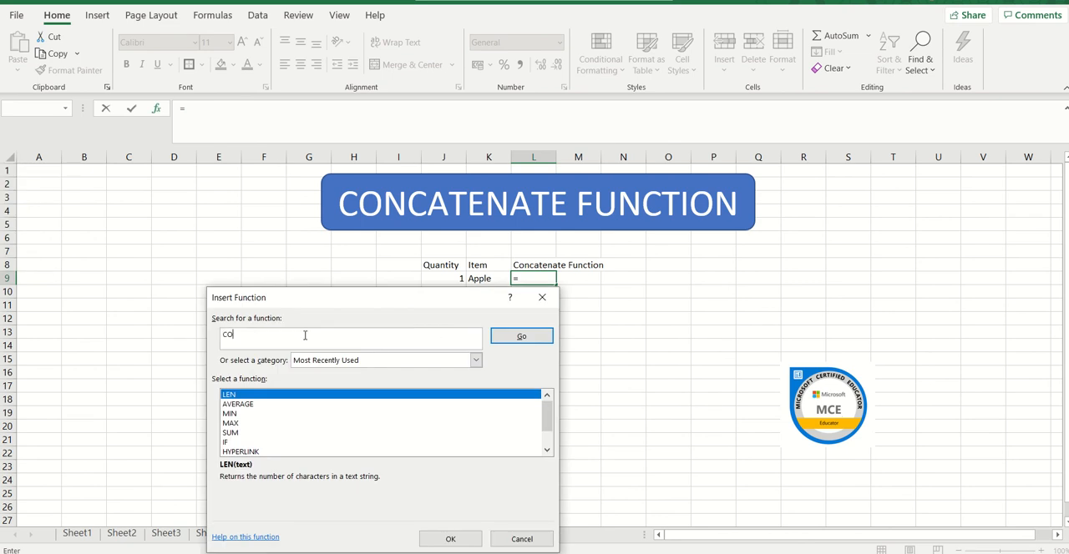
type("NCATENATE")
key("Return")
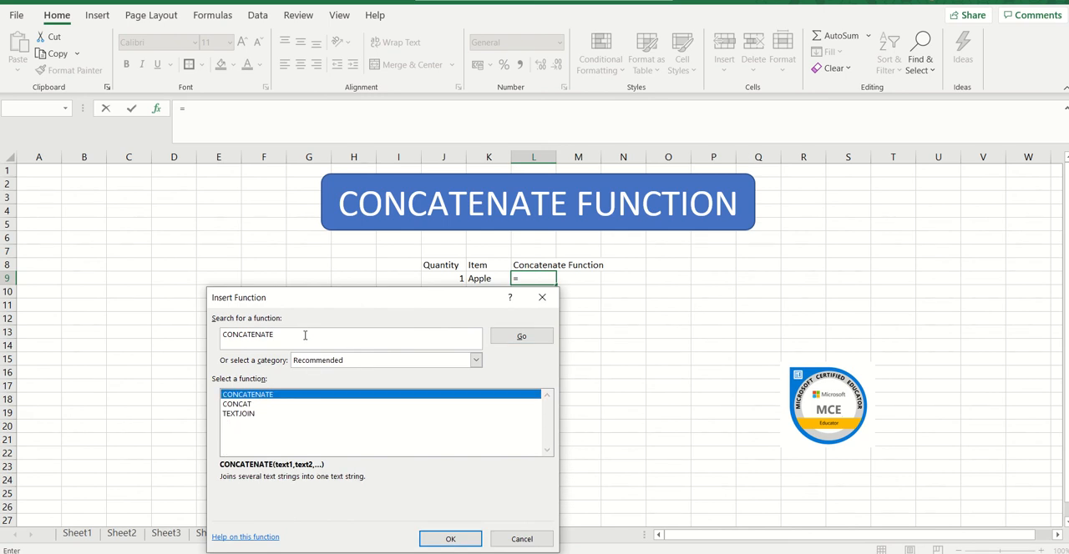
left_click(438, 540)
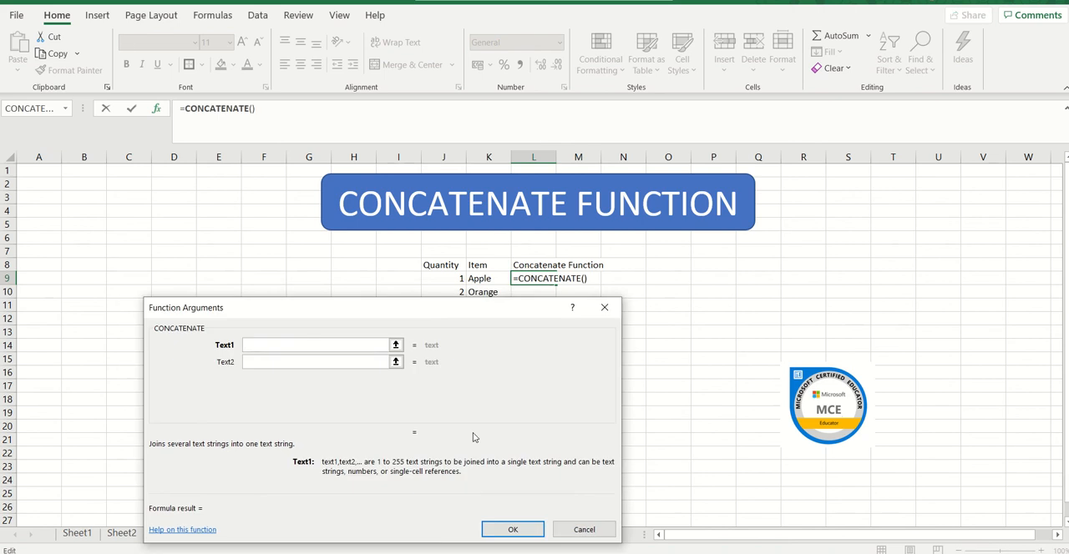
Complete the CONCATENATE formula in L9 with the range J9:K9 as Text1 and dismiss the spill notice.
left_click(458, 284)
key("shift+Right")
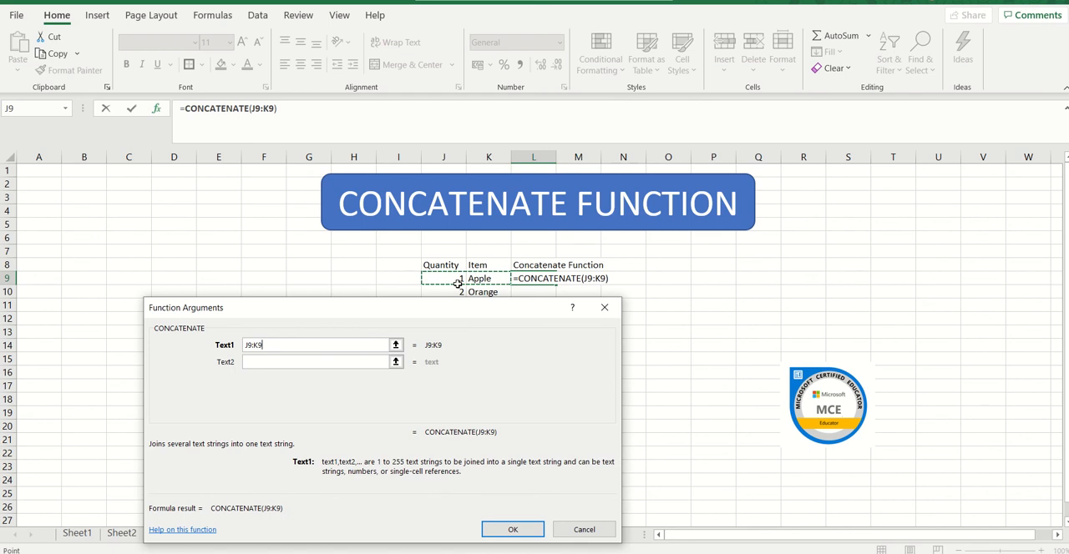
key("shift+Left")
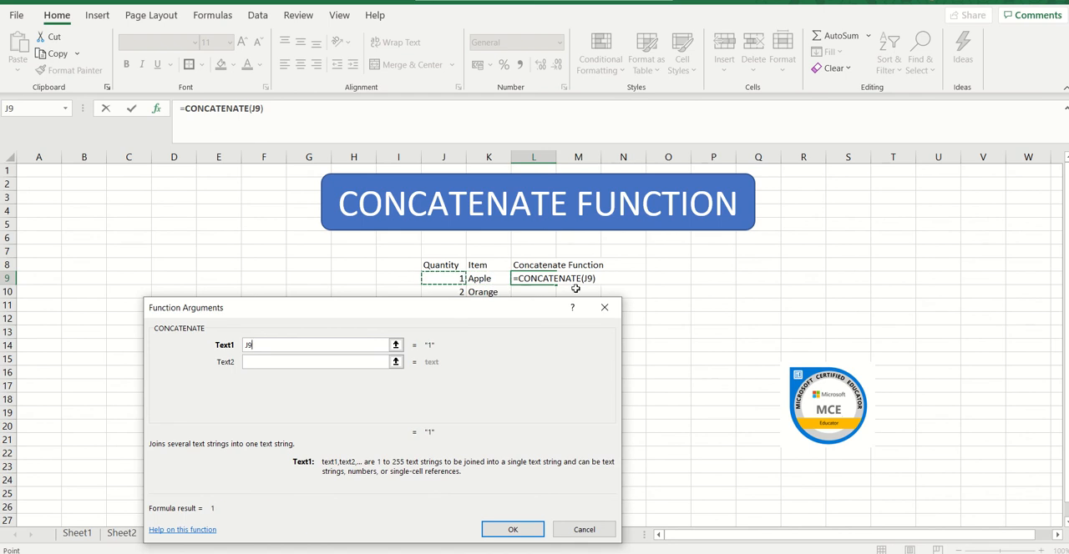
left_click(593, 278)
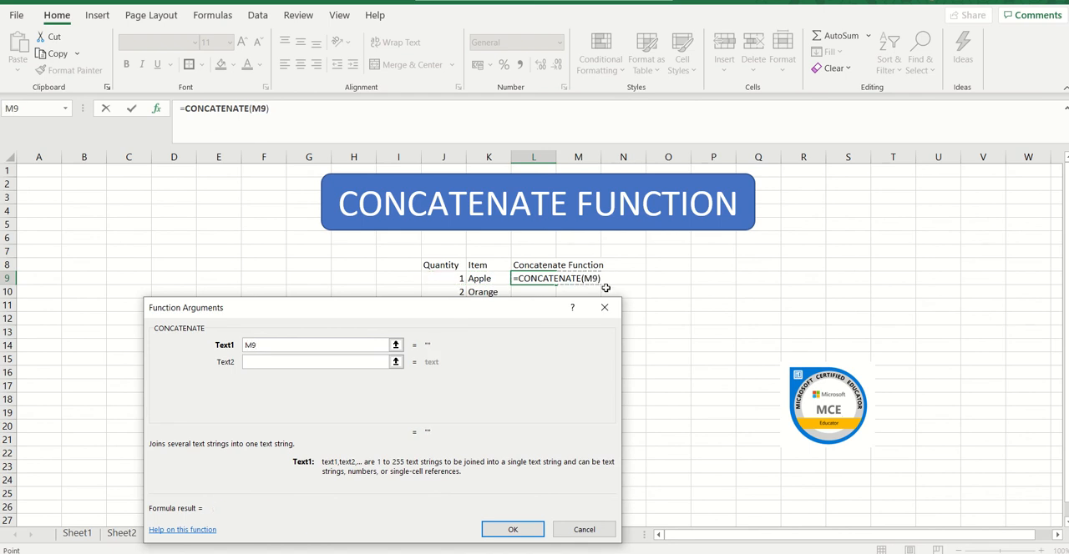
left_click(455, 280)
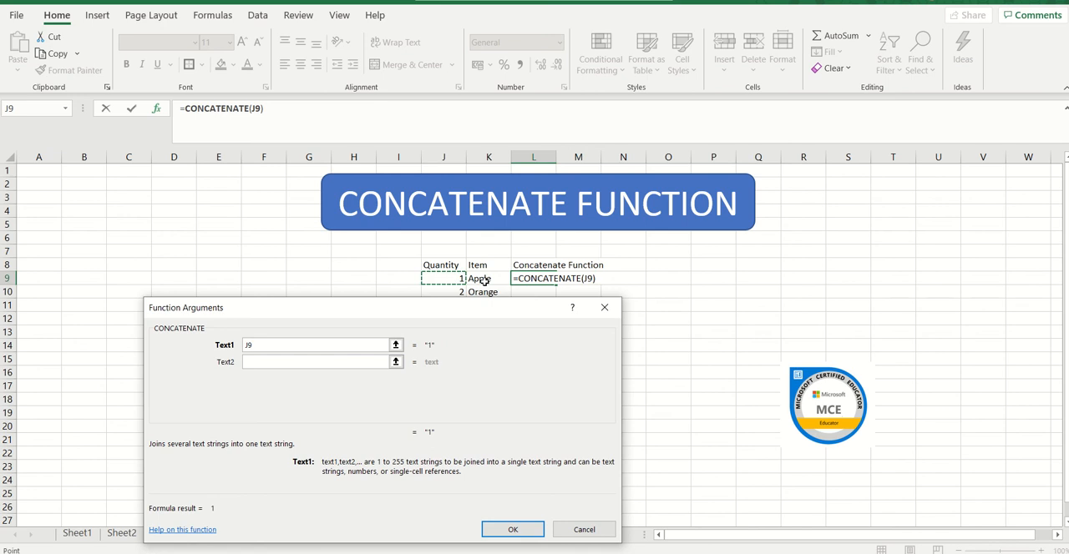
left_click(484, 282)
left_click(455, 280)
key("shift+Right")
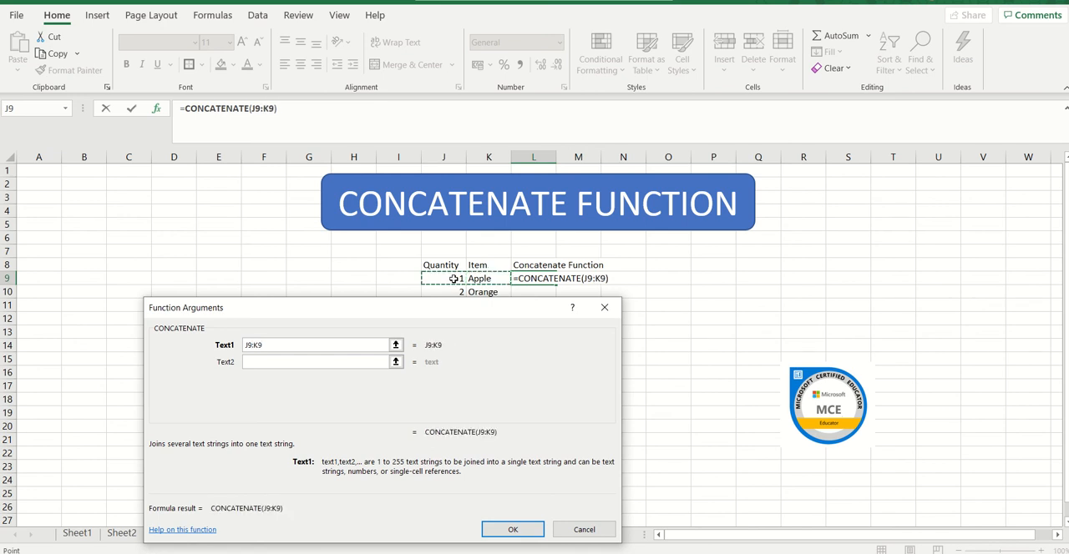
key("Return")
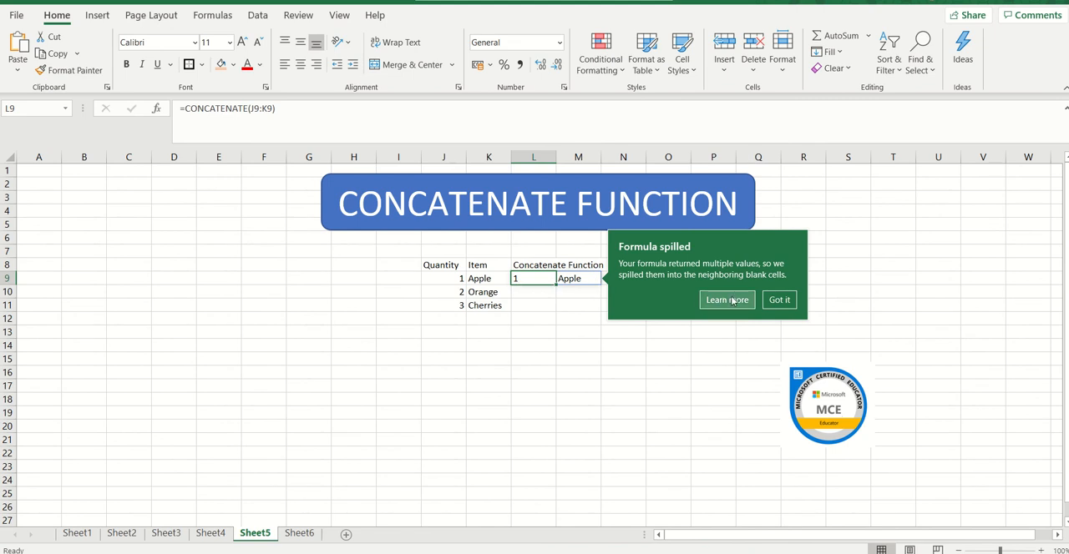
left_click(779, 299)
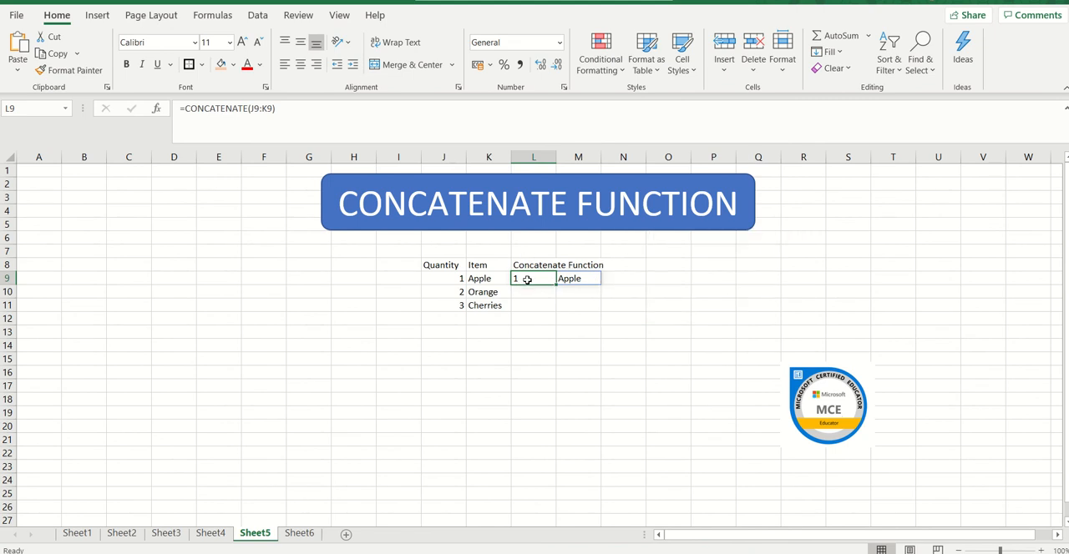
Replace the range-based formula in L9 with =CONCATENATE(J9,K9), using separate references for the quantity and the item.
key("Delete")
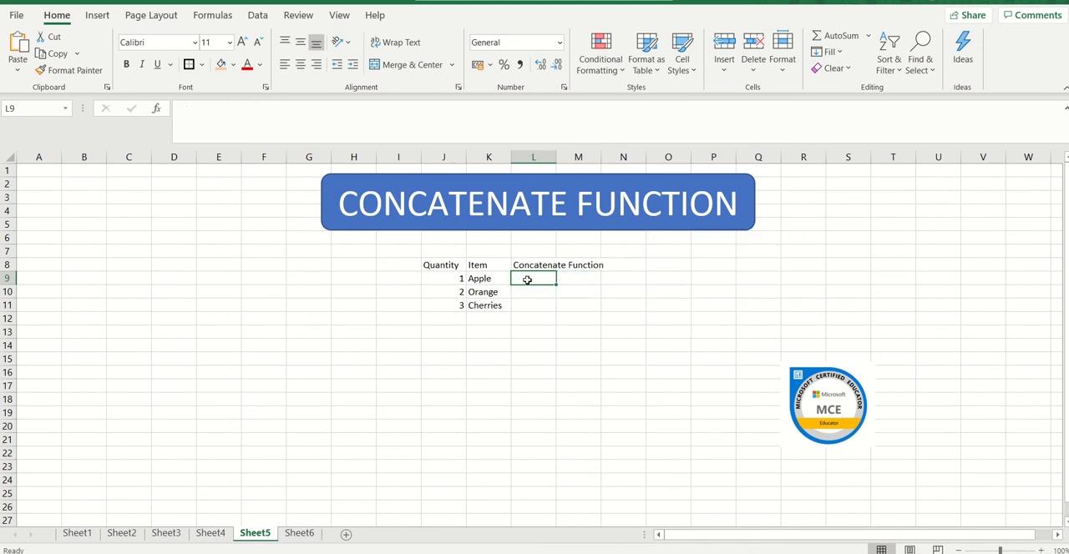
double_click(526, 280)
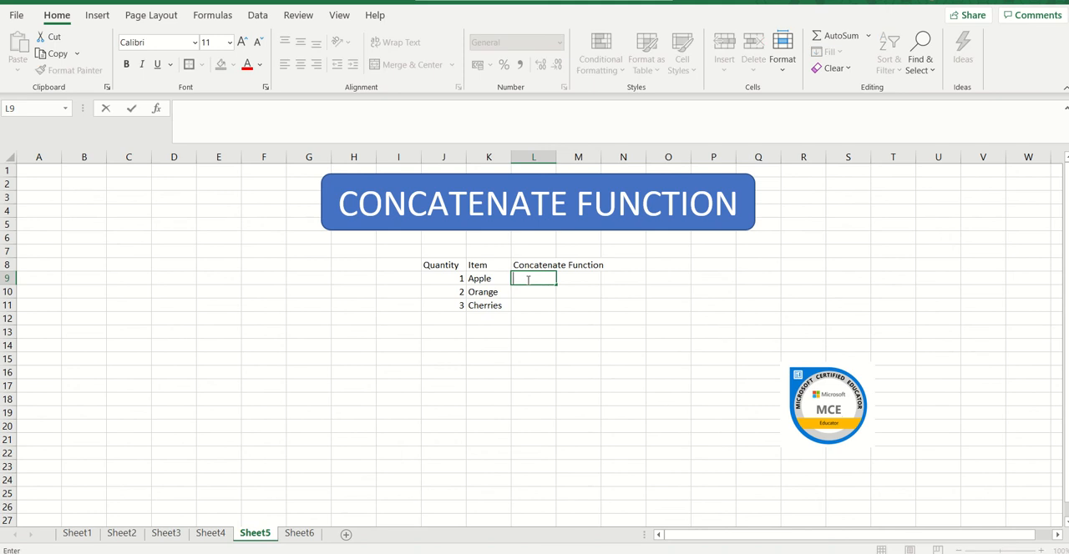
type("=CONCATE")
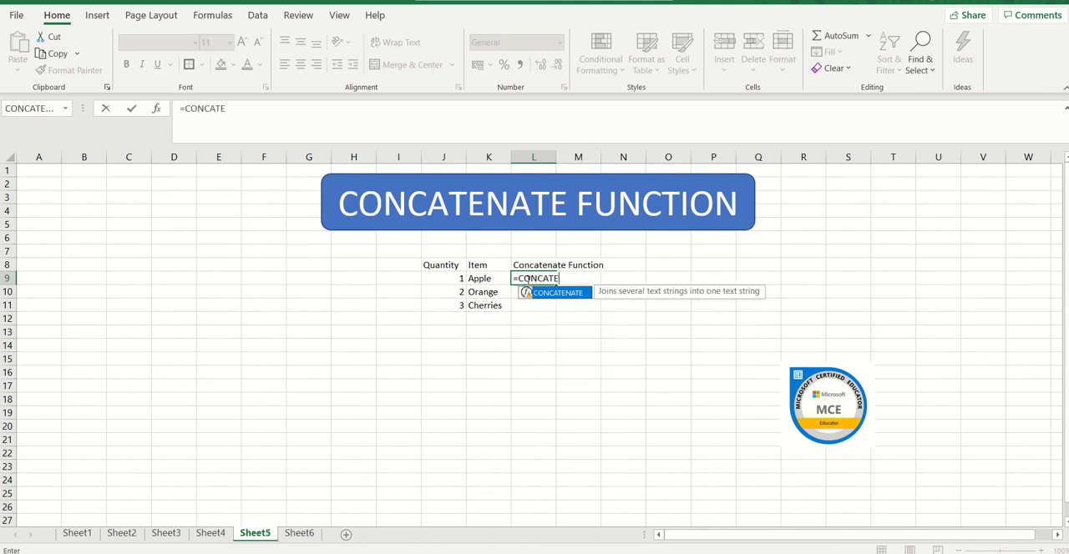
type("NATE(")
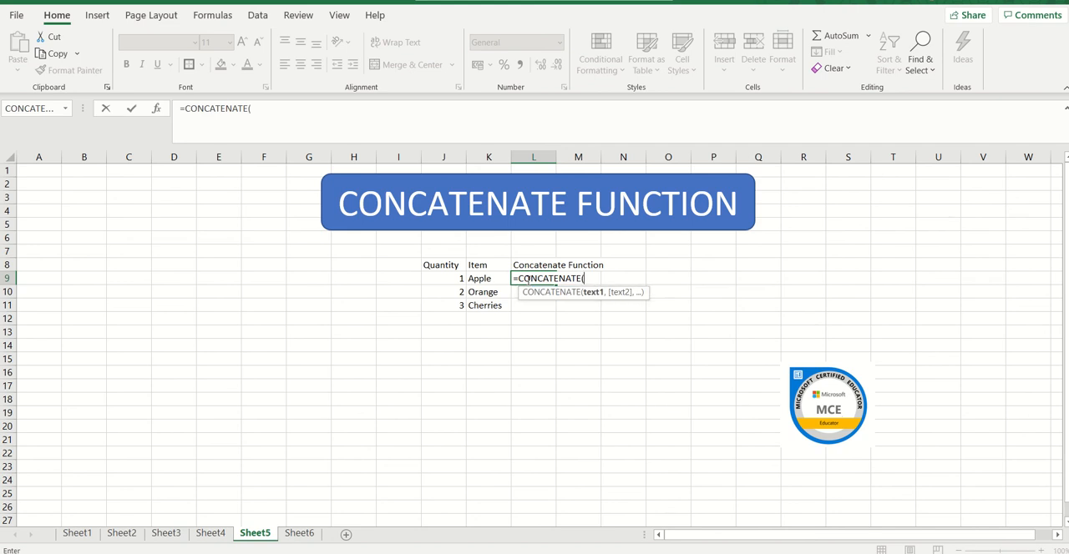
left_click(458, 278)
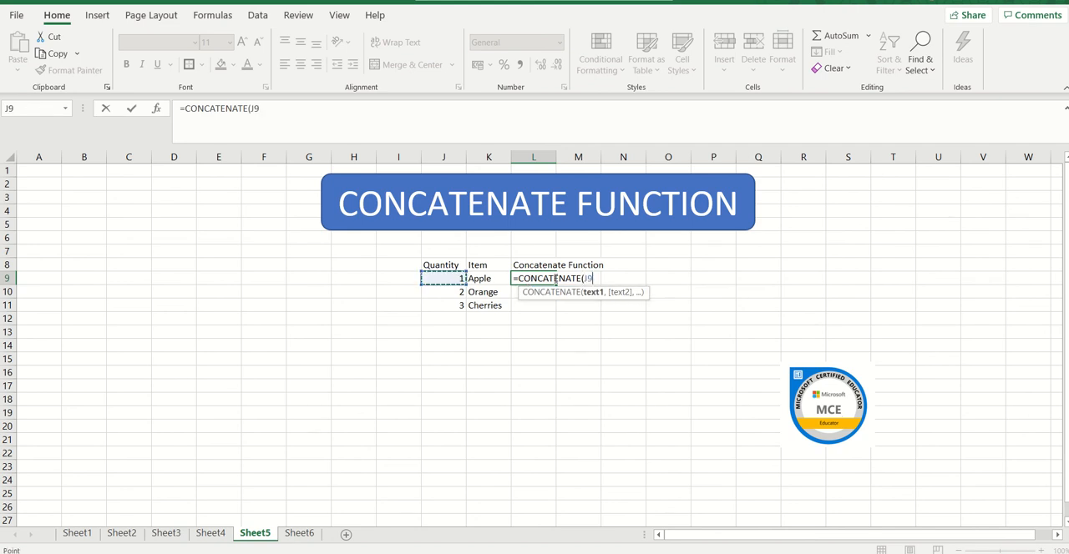
type(",")
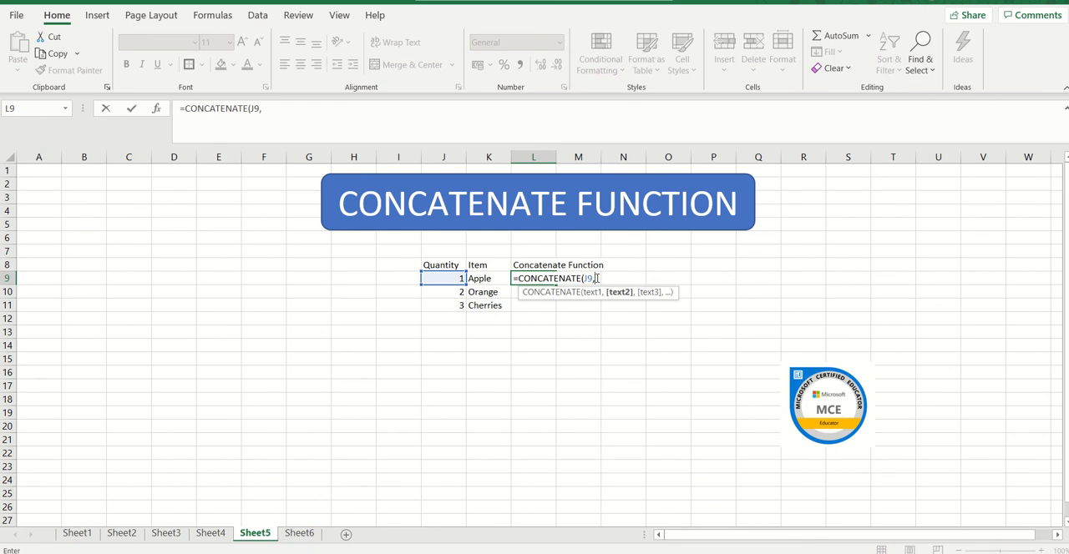
left_click(484, 278)
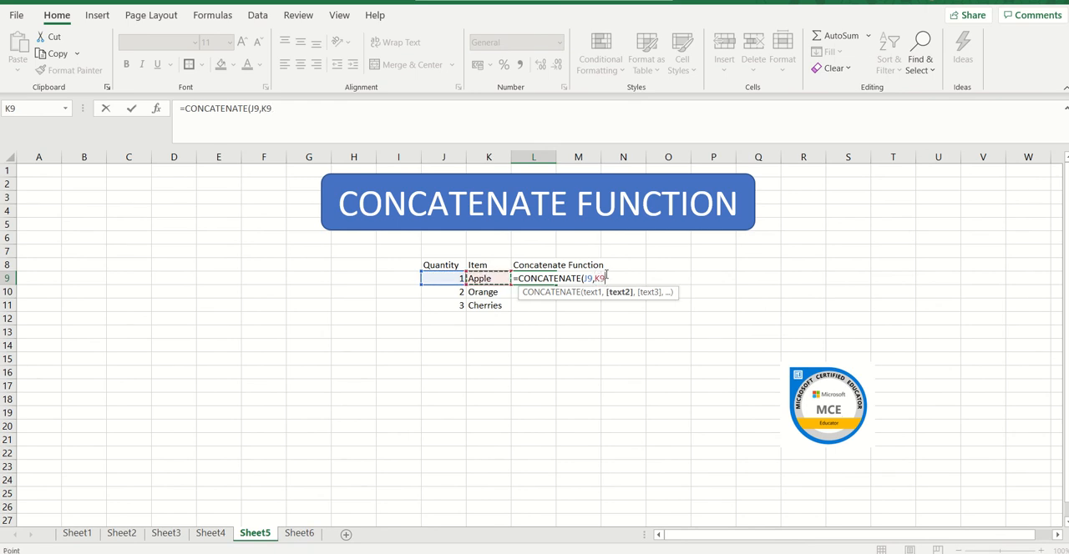
type(")")
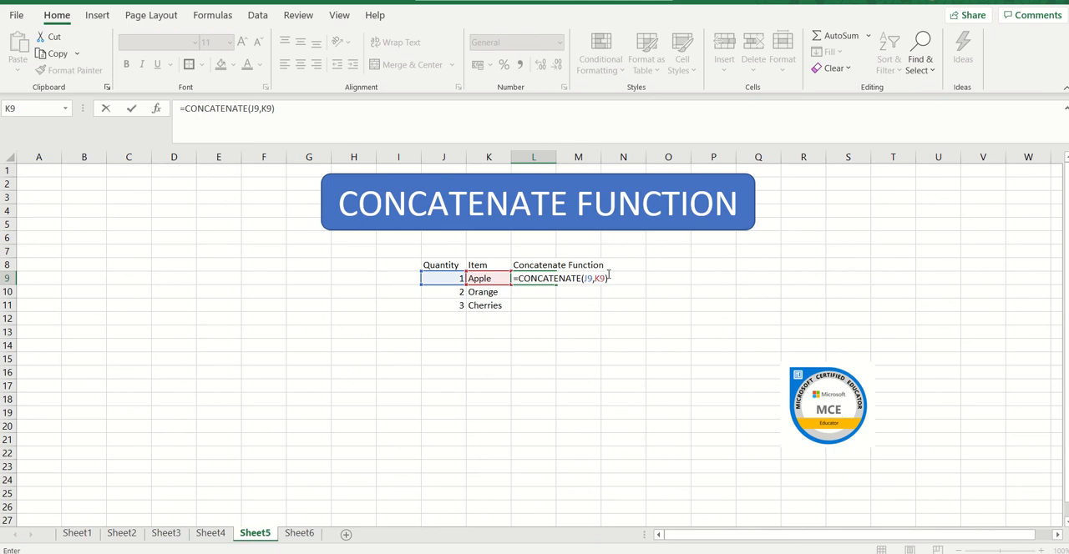
key("Return")
left_click(523, 267)
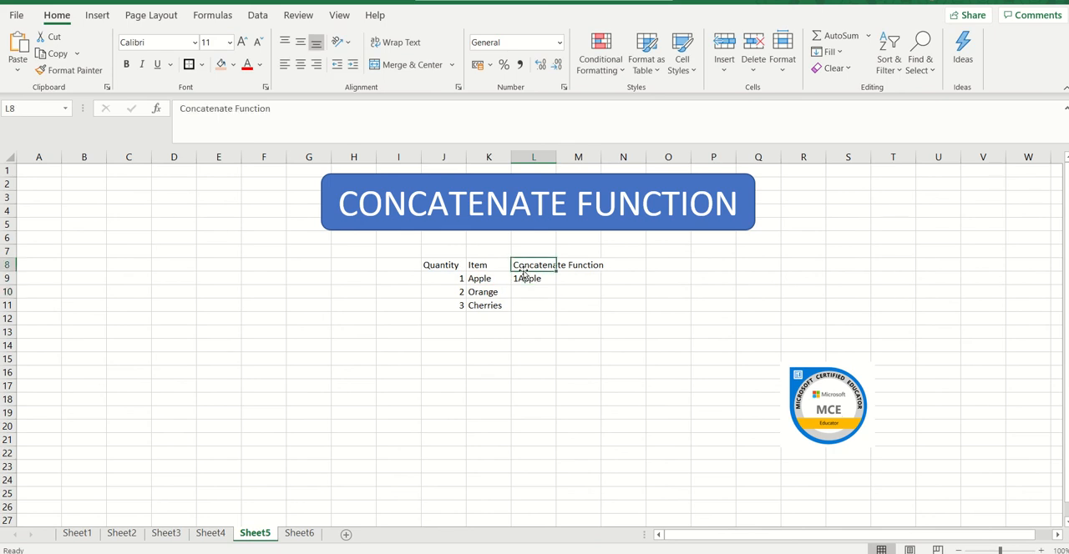
left_click(532, 283)
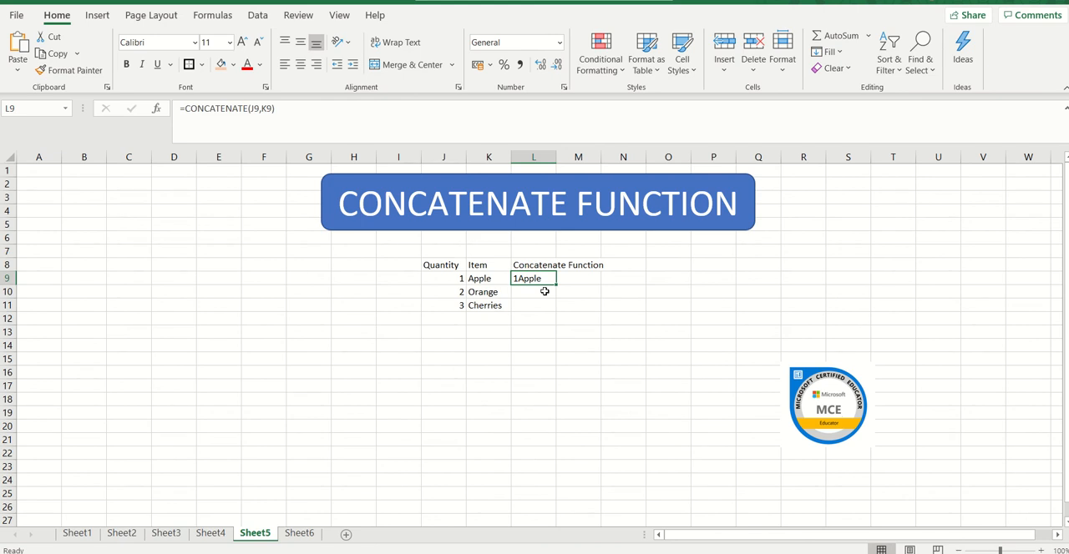
key("Delete")
type("=")
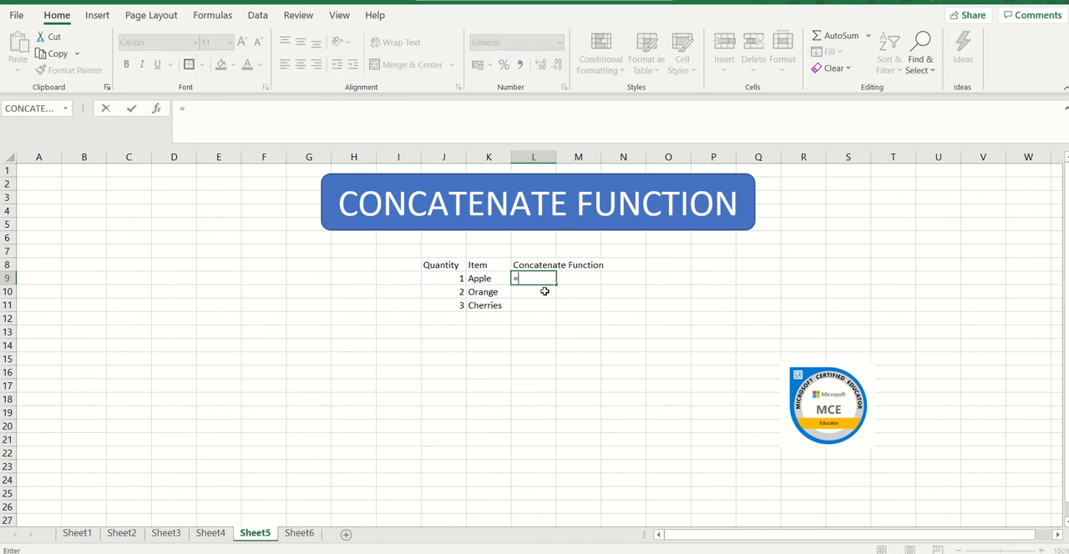
left_click(27, 109)
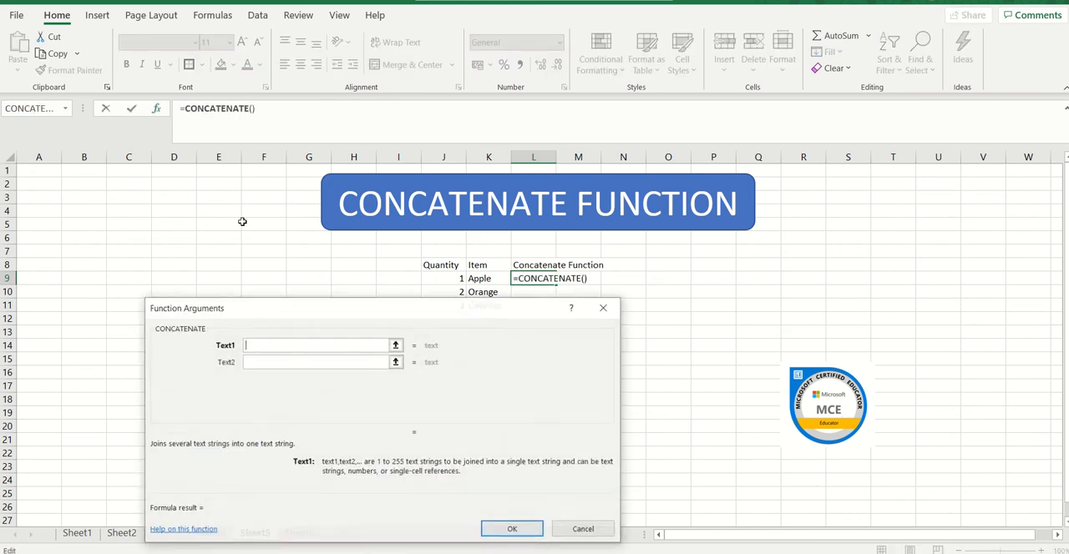
left_click(452, 280)
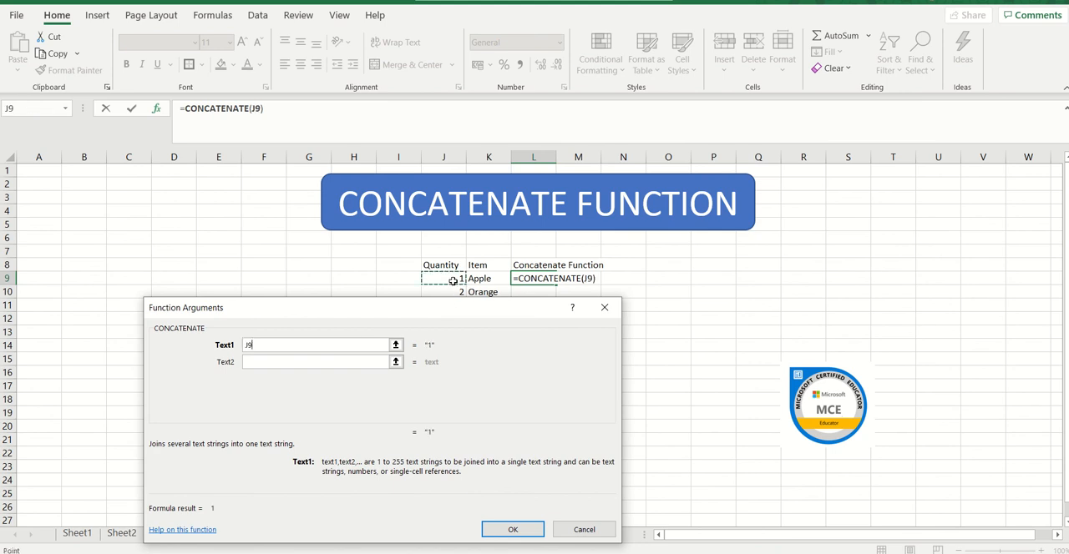
left_click(591, 281)
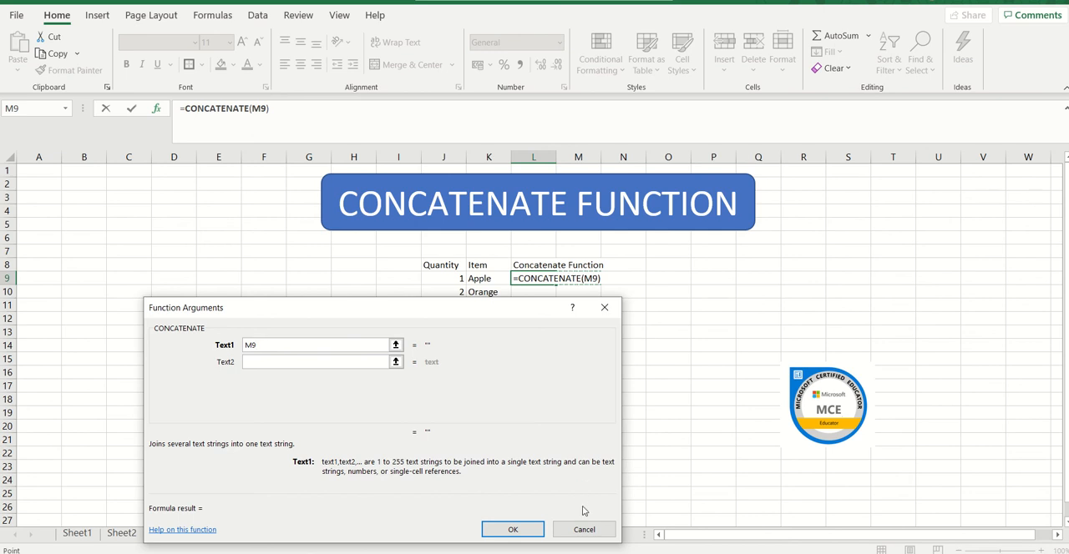
left_click(594, 531)
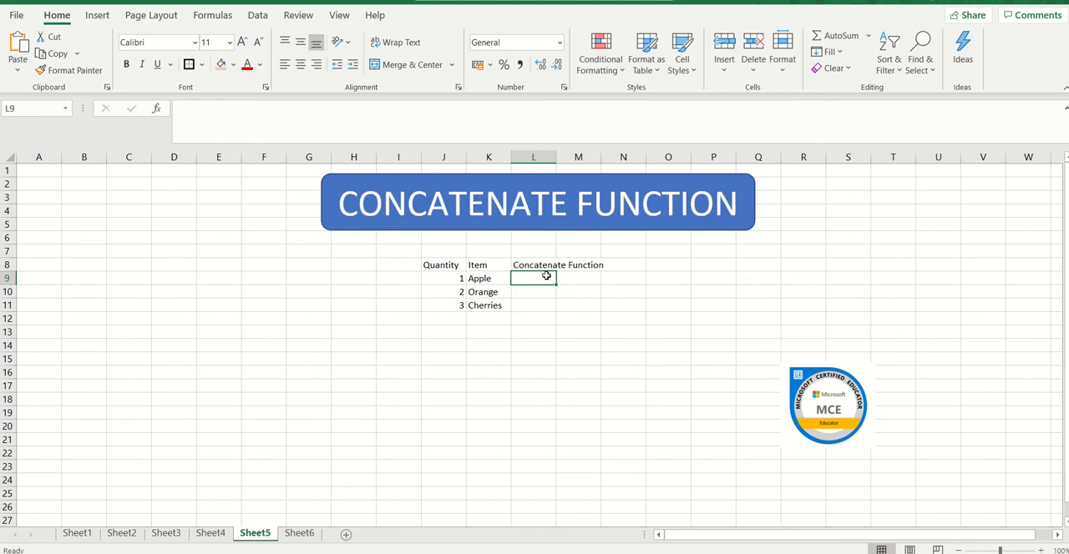
Enter the formula =CONCATENATE(J9,K9) in cell L9 to join the first quantity and item.
type("=")
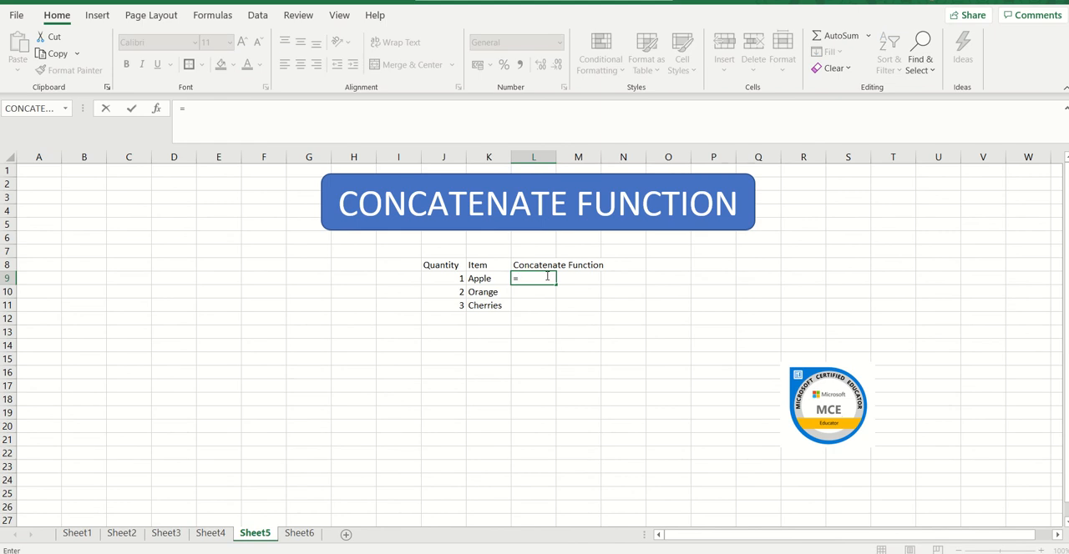
type("CONTA")
key("BackSpace")
key("BackSpace")
type("C")
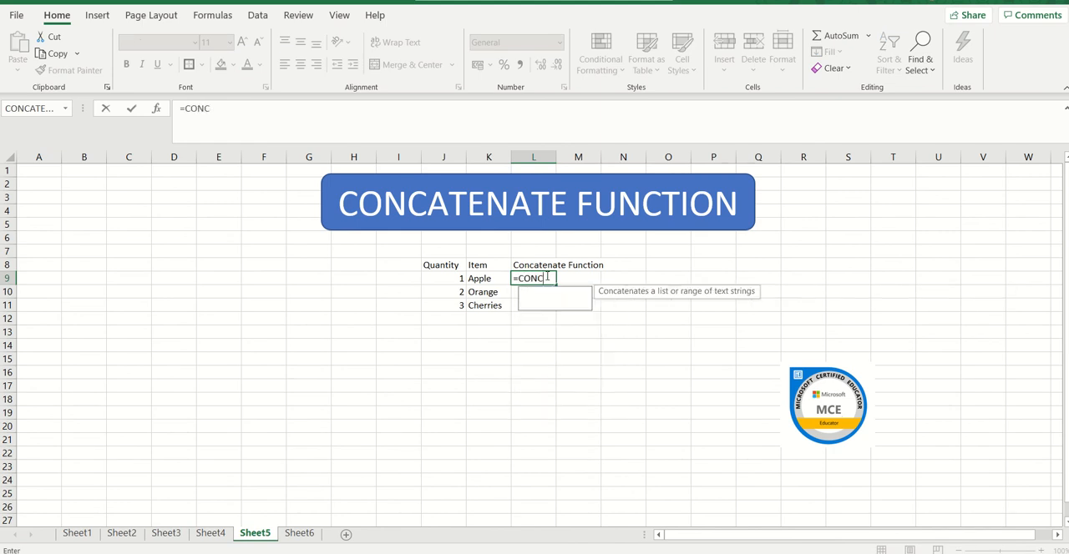
type("ATENATE")
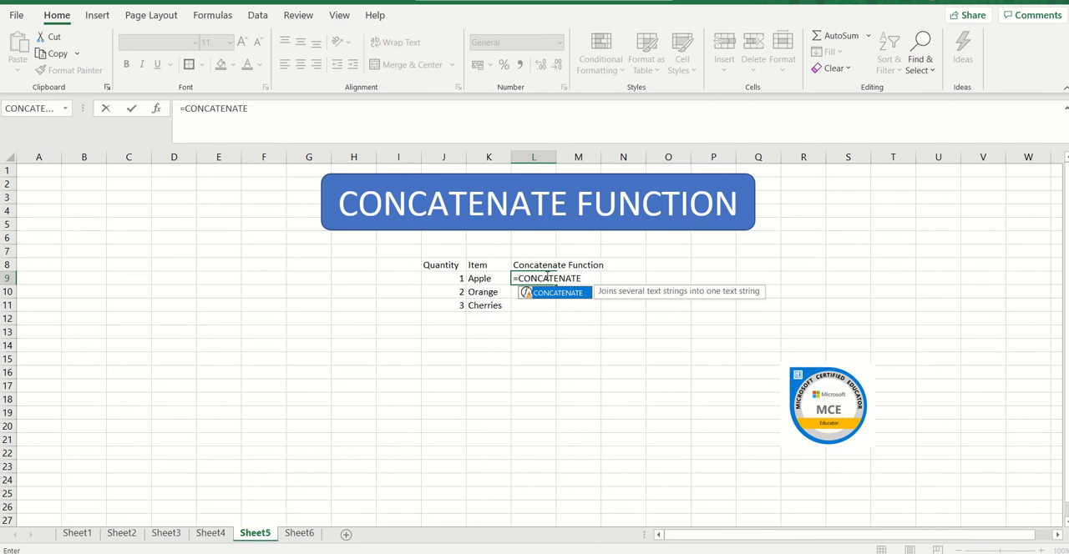
type("(")
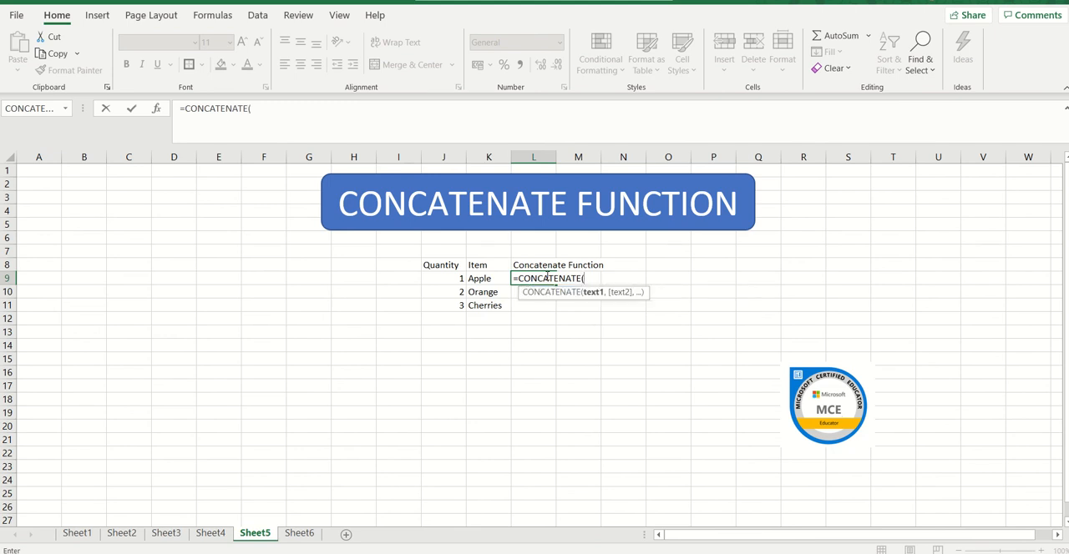
left_click(451, 277)
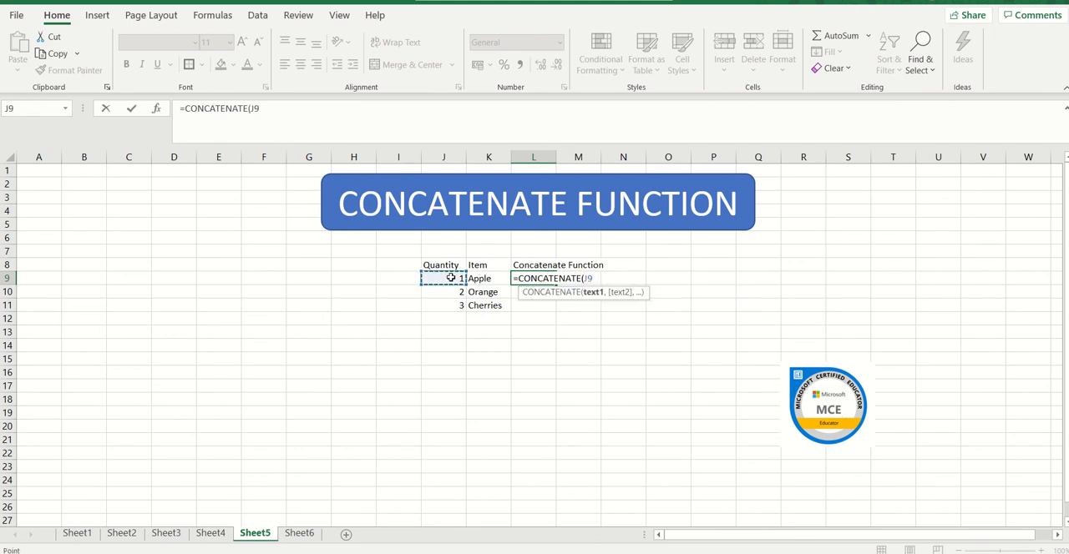
left_click(600, 277)
type(",")
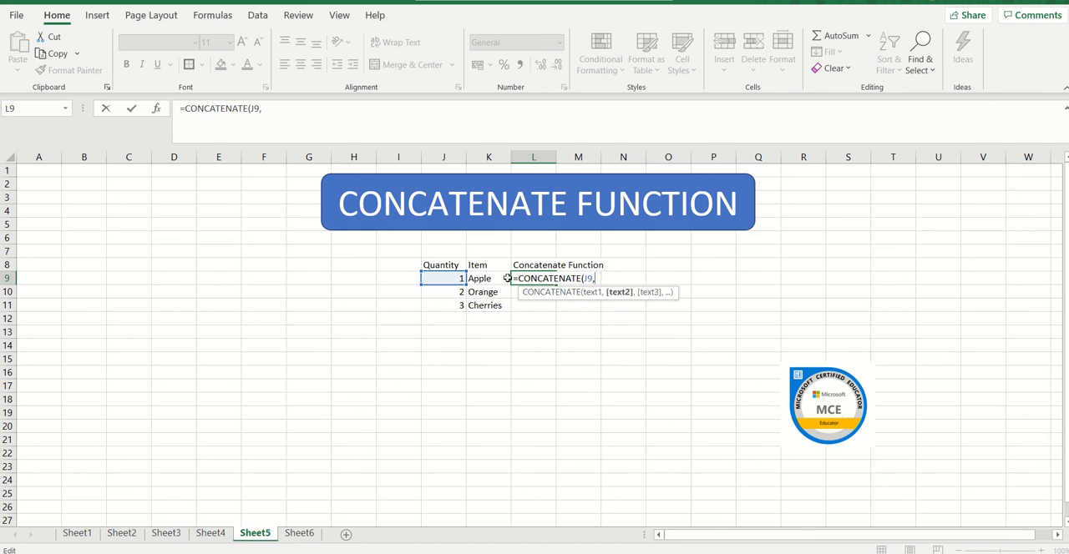
left_click(480, 279)
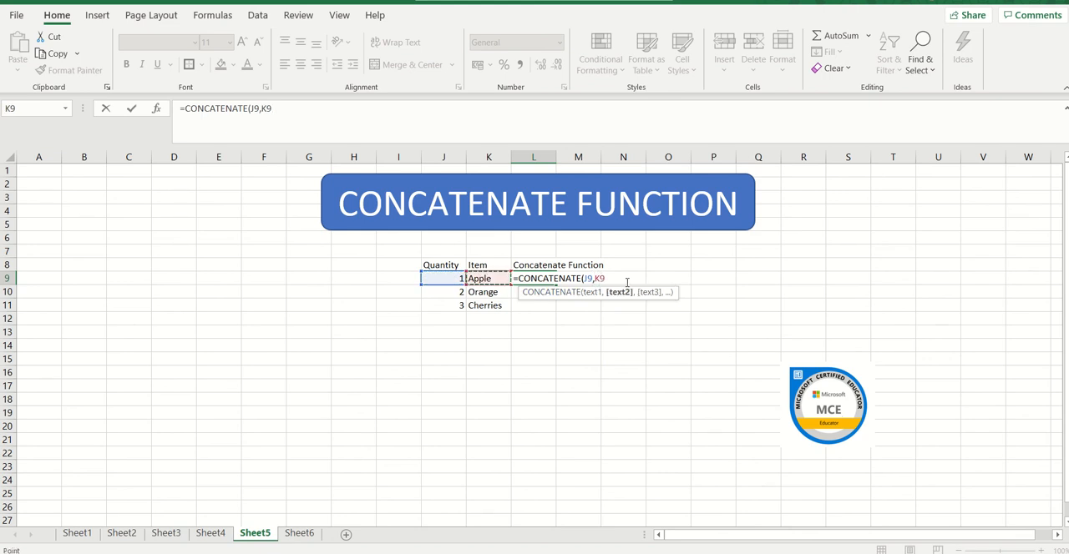
type(")")
key("ctrl+Return")
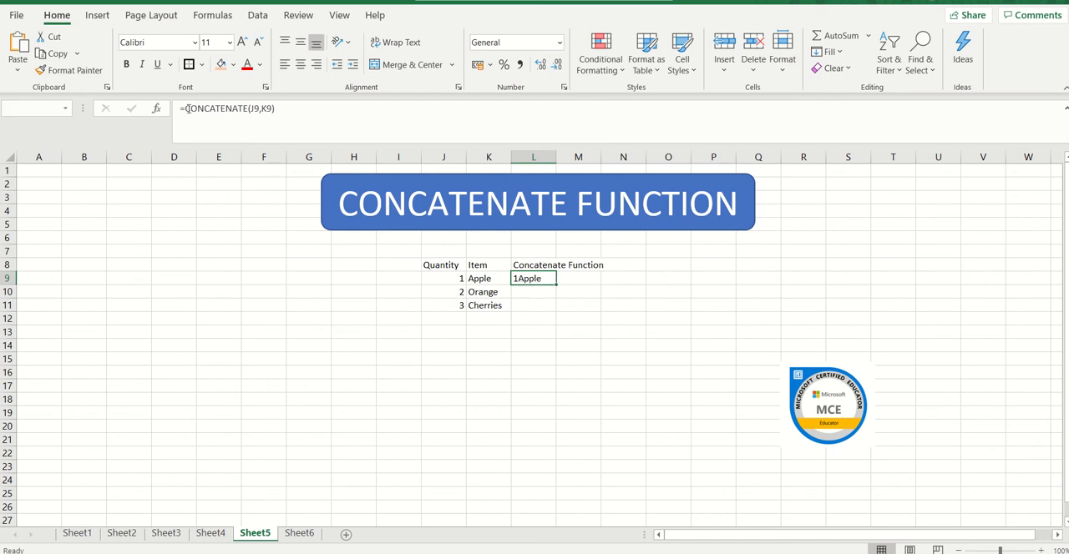
Add a quoted space between the two references in L9 so the formula reads =CONCATENATE(J9," ",K9).
left_click(263, 109)
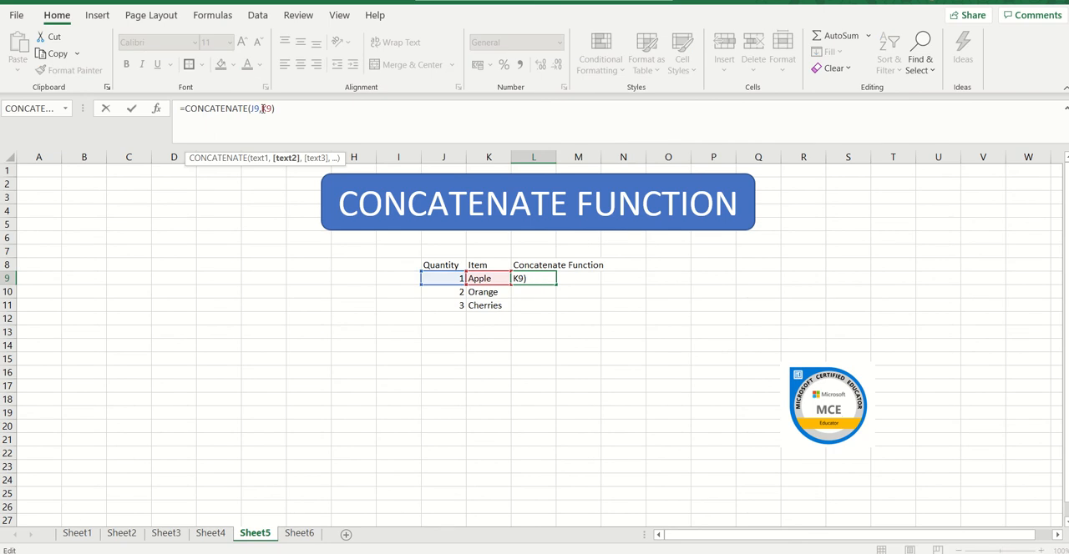
type("\"")
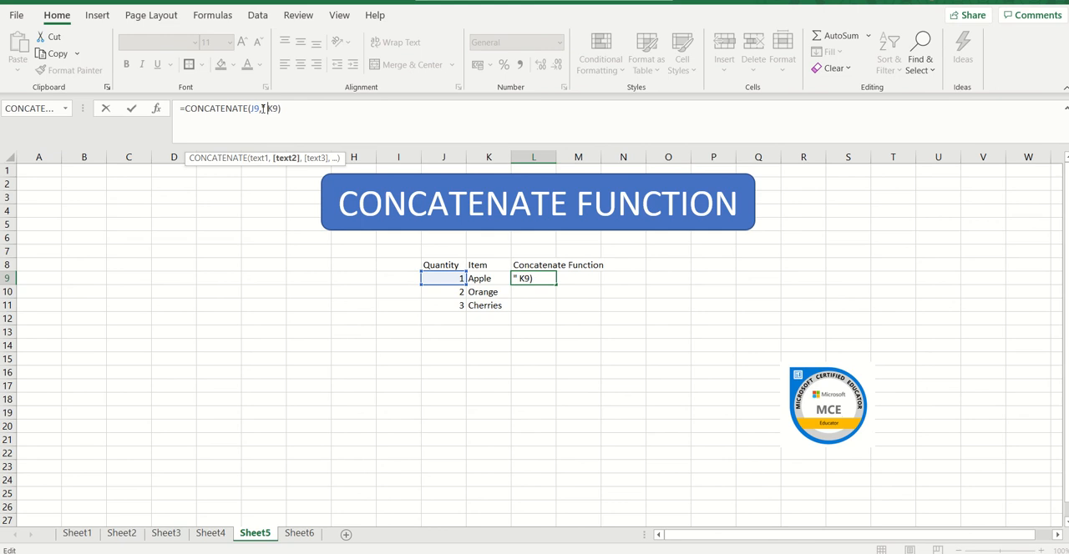
type(" \"")
type(",")
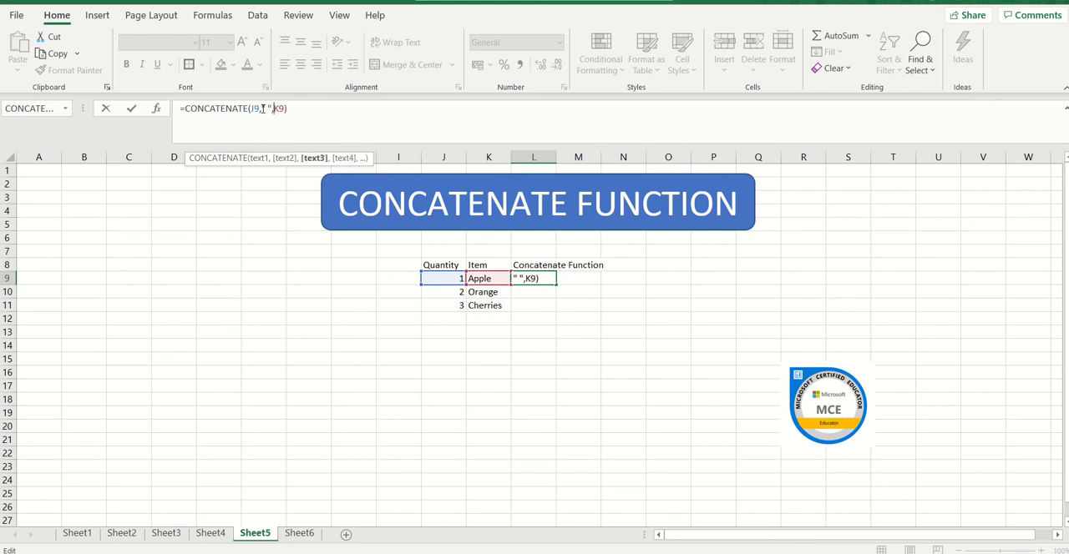
key("Return")
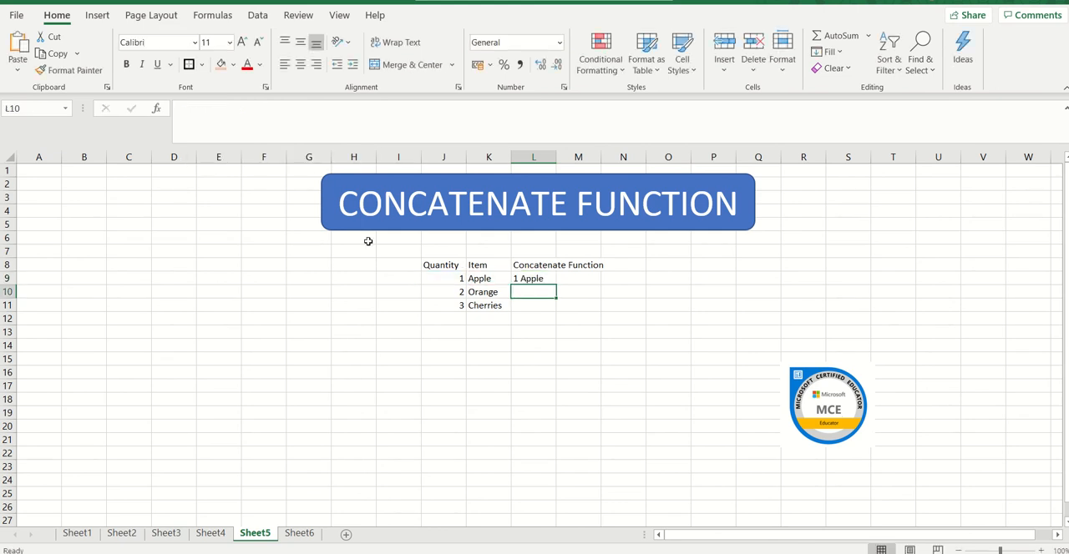
Fill the CONCATENATE formula from L9 down to L11 for the remaining quantities and items.
left_click(524, 280)
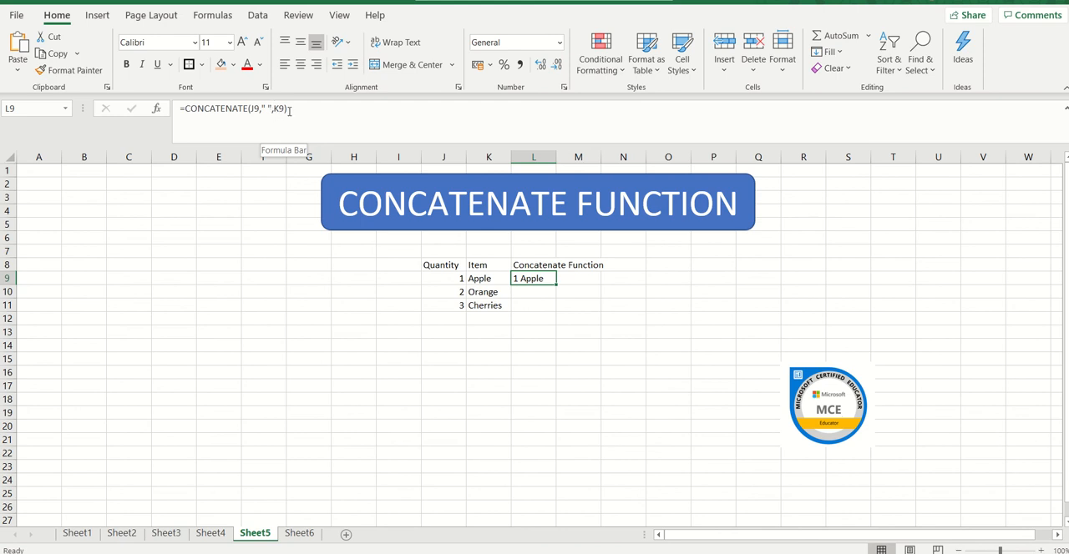
left_click(522, 292)
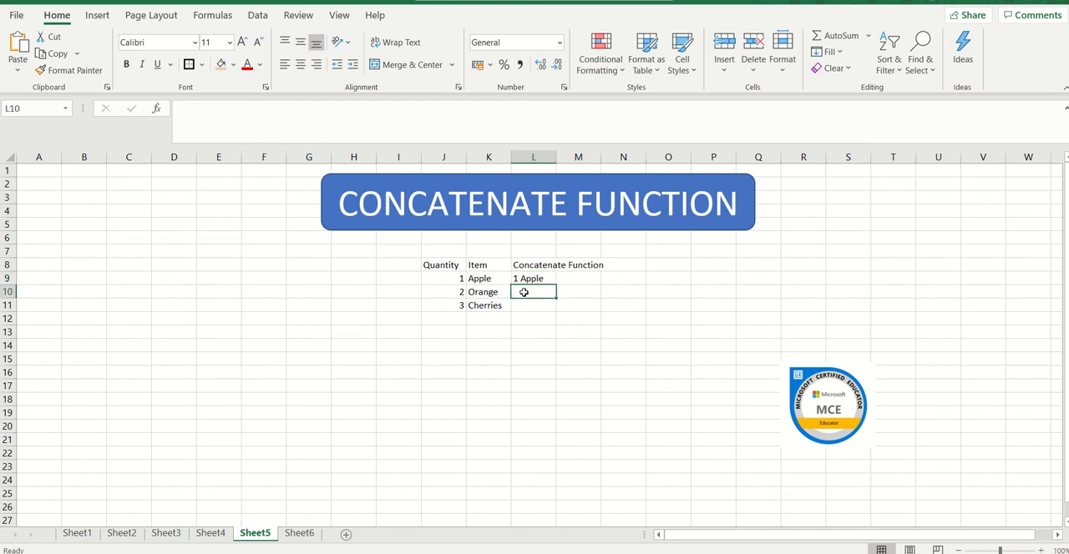
left_click(524, 280)
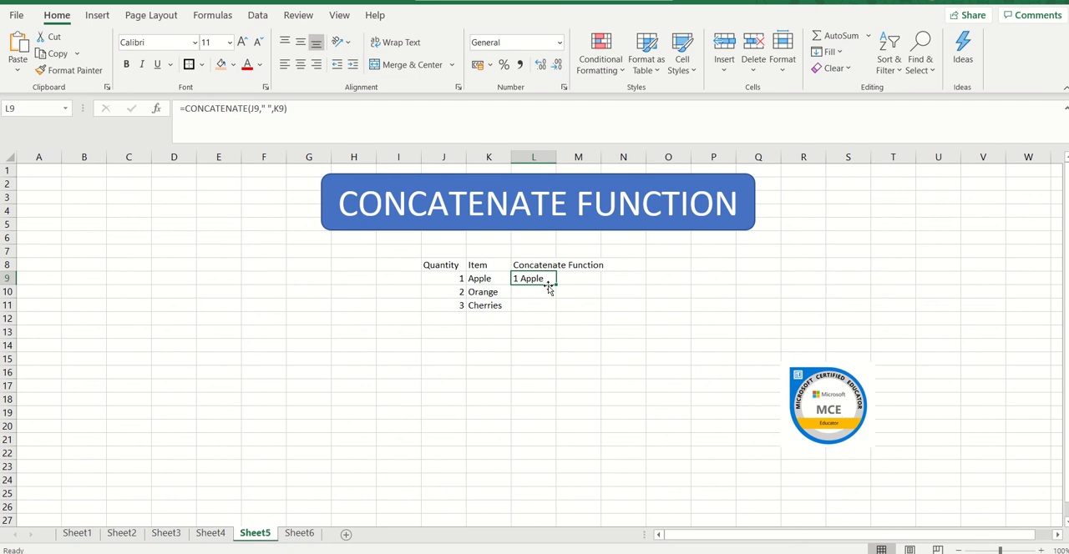
left_click_drag(555, 285, 555, 311)
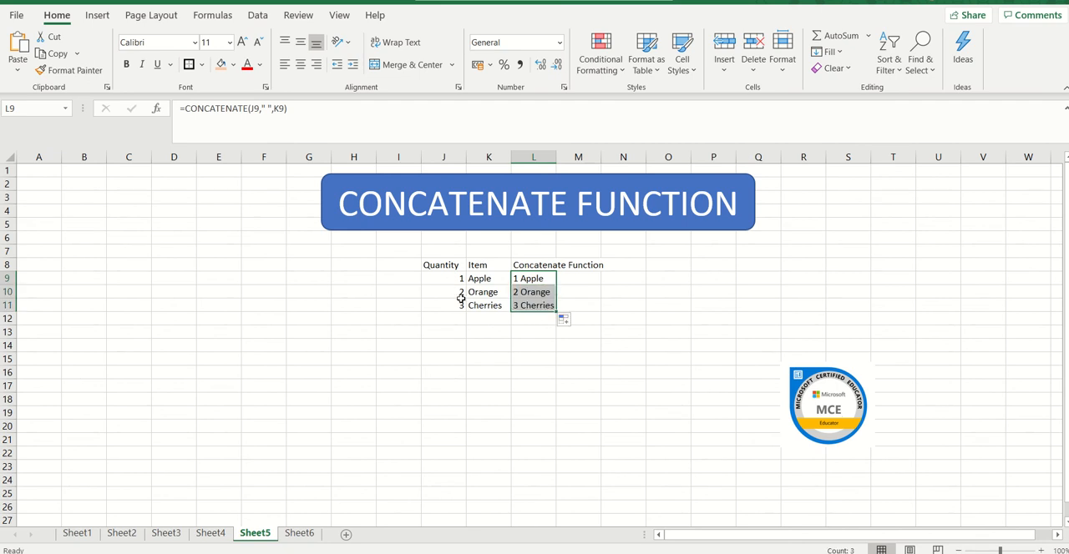
left_click(511, 321)
left_click(454, 321)
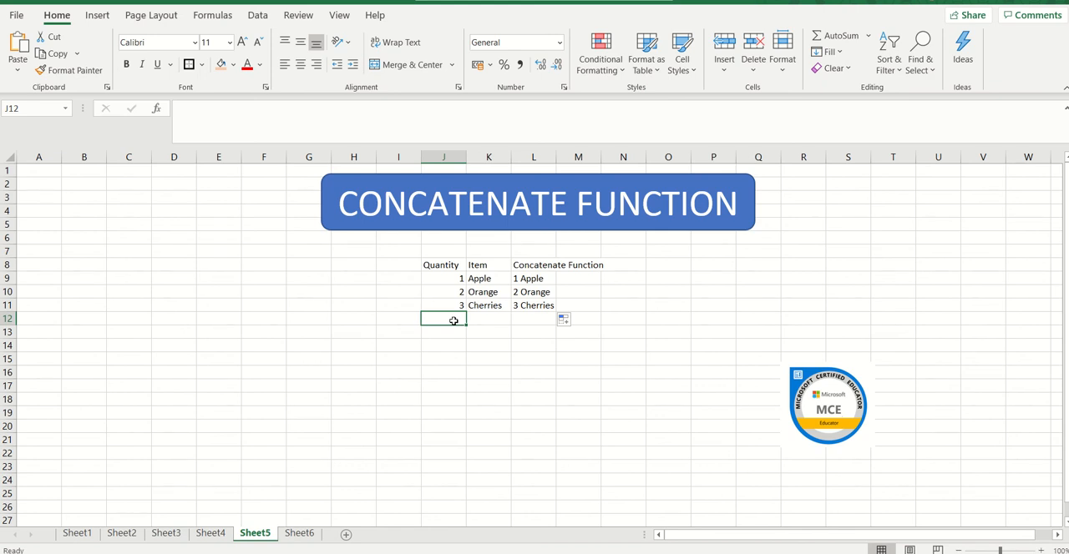
Switch to Sheet6 and review the Trim Formula cell K9 and the spacing of the first data entry in I9.
left_click(300, 533)
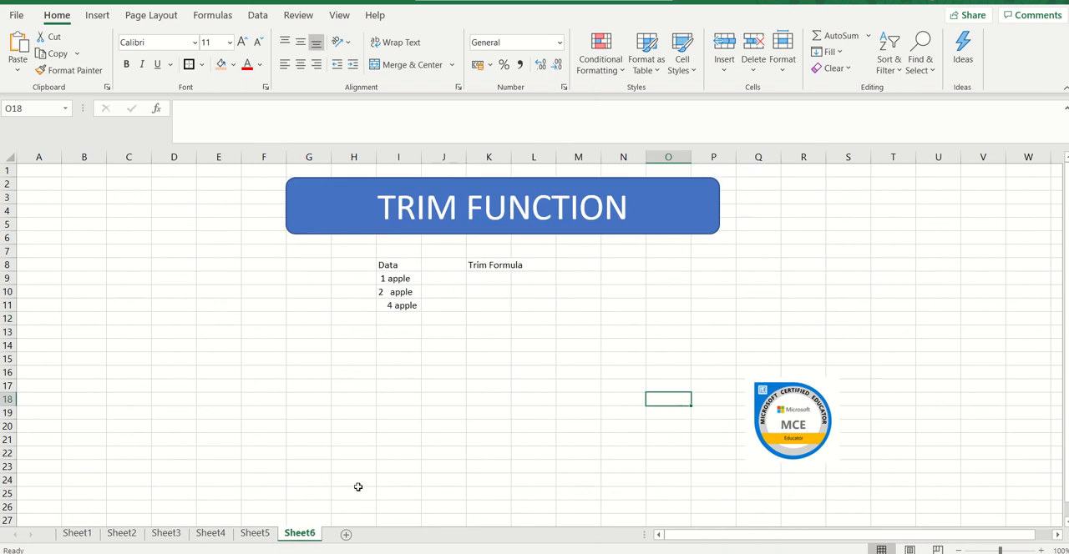
left_click(495, 285)
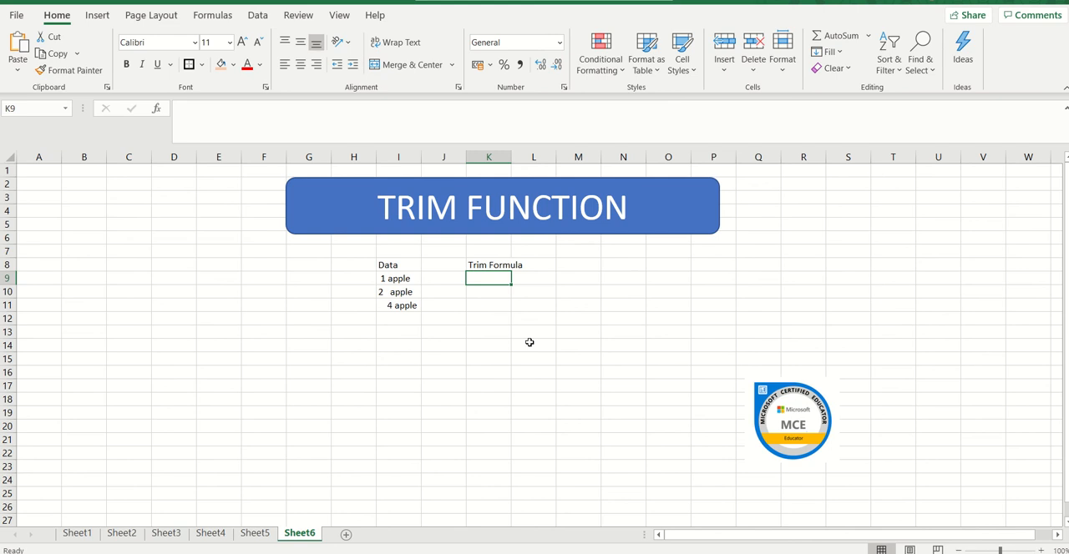
left_click(388, 278)
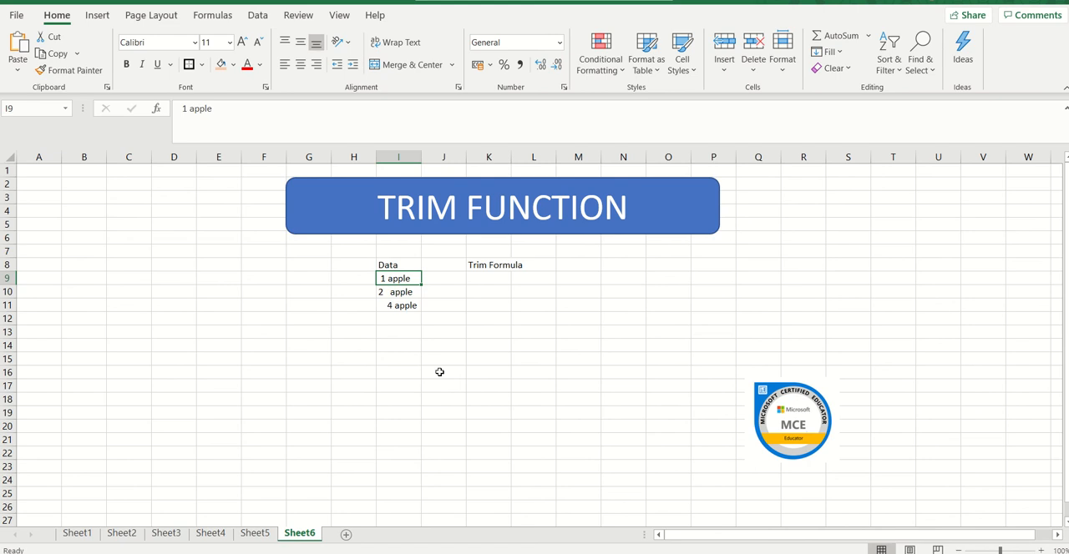
Enter the formula =TRIM(I9) in cell K9 and compare the result with the original entry in I9.
left_click(487, 279)
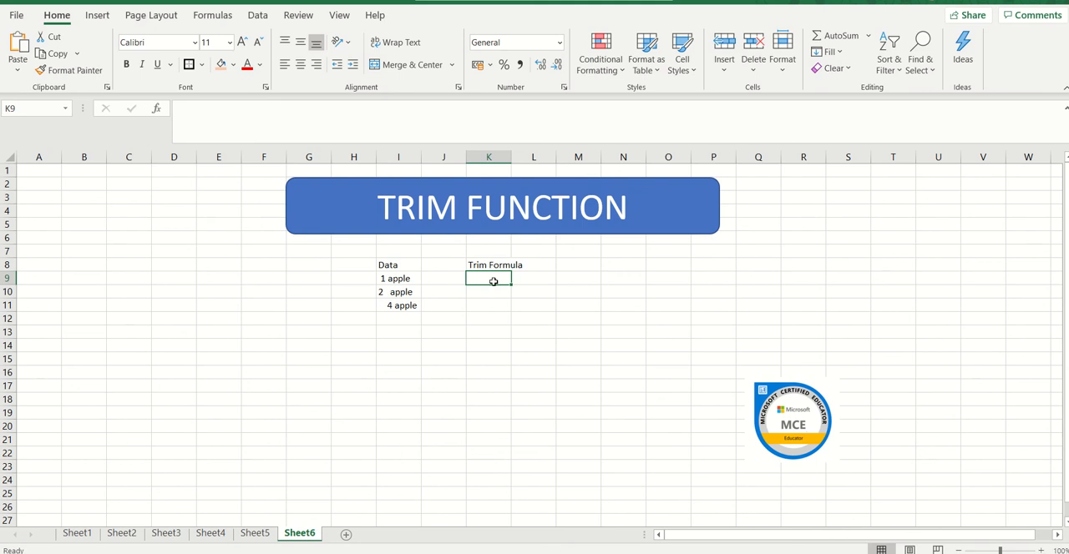
type("=")
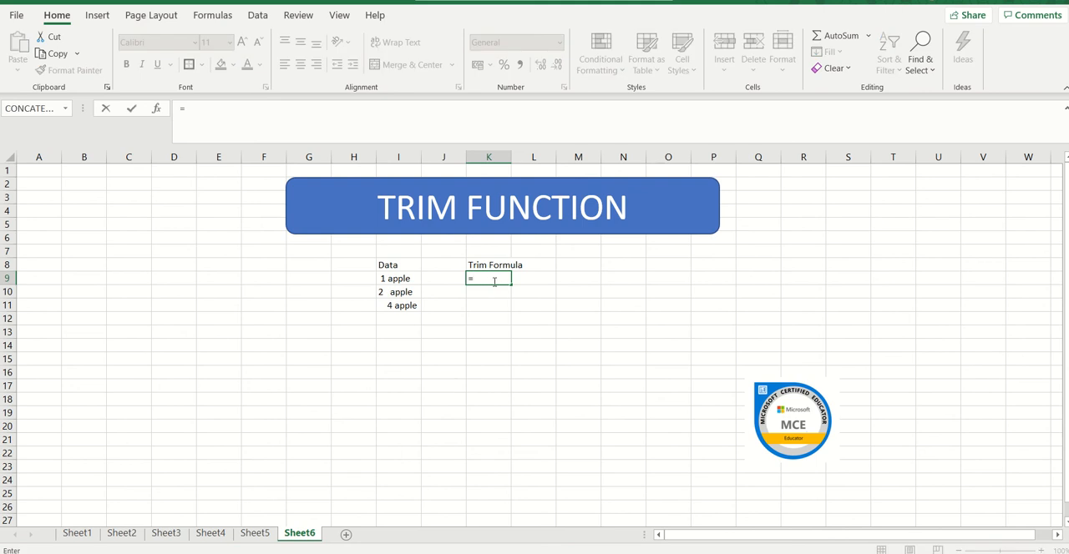
type("TRIM")
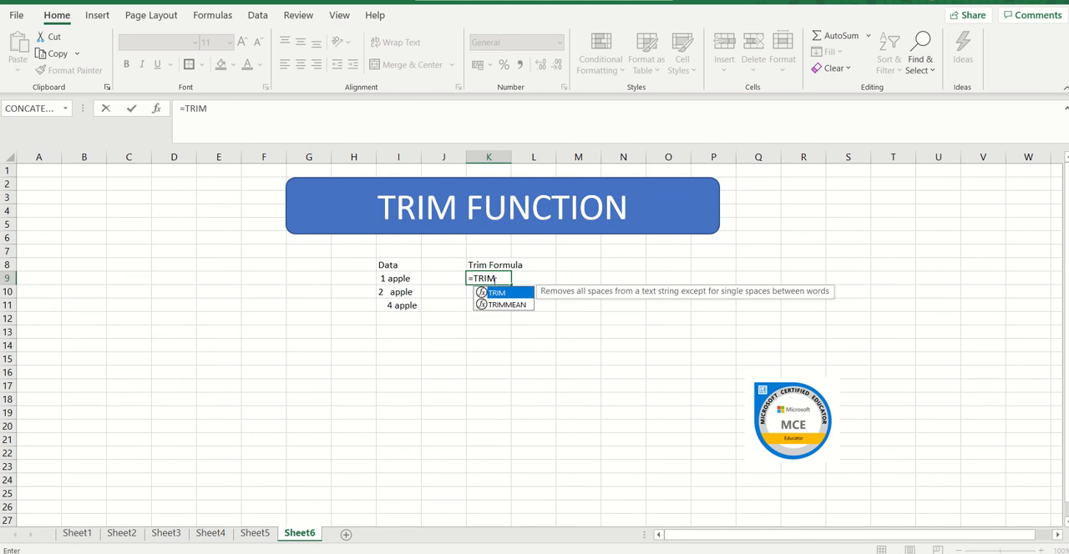
type("(")
left_click(394, 278)
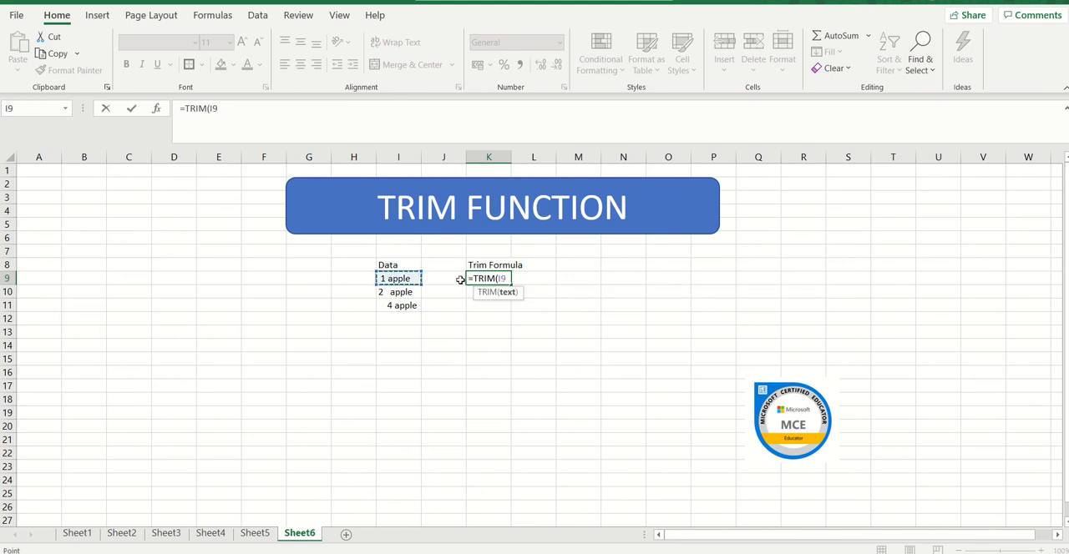
type(")")
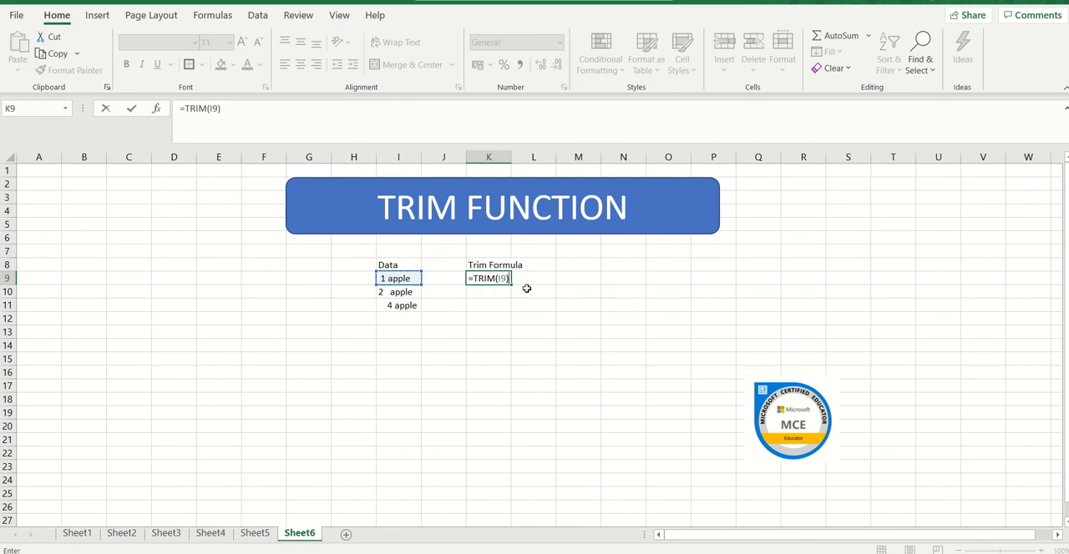
key("Return")
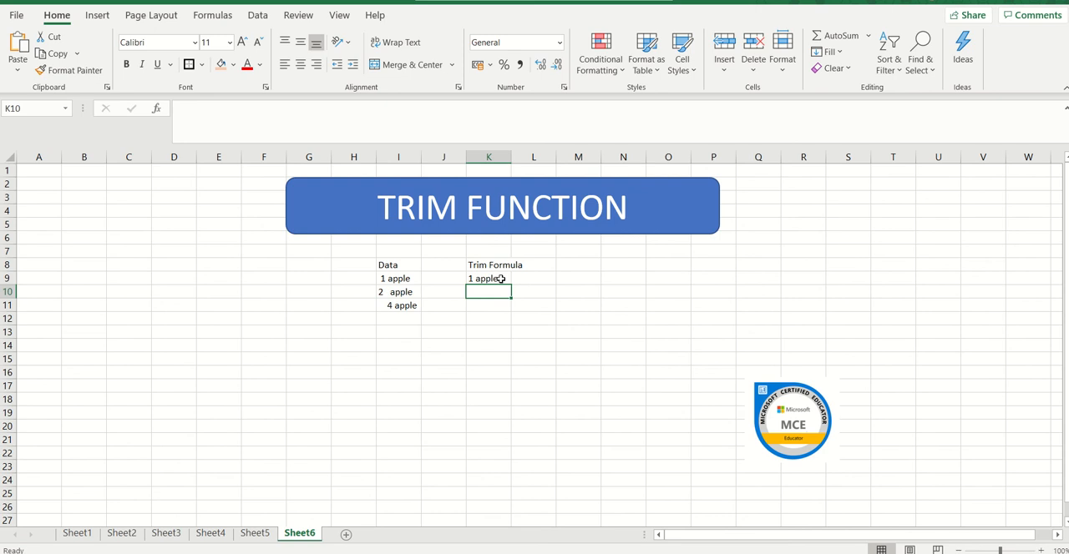
left_click(495, 279)
left_click(380, 279)
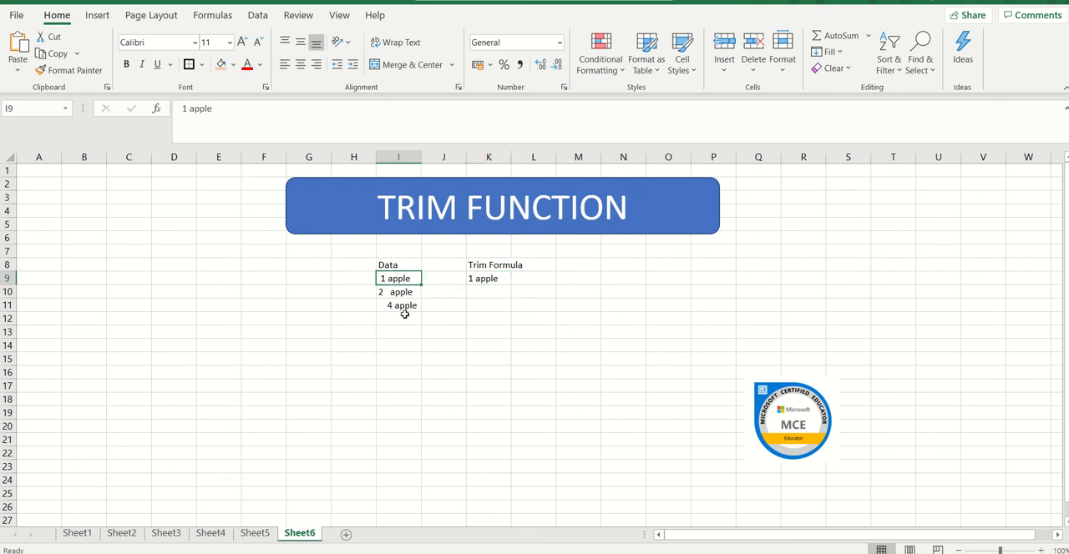
left_click(484, 278)
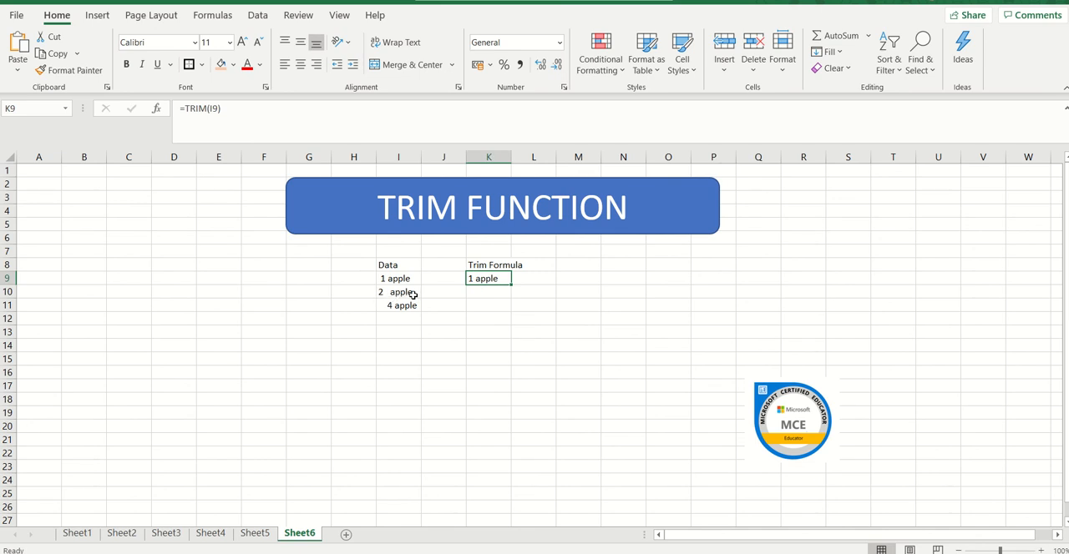
Search for the TRIM function in Insert Function and apply it in cell K10 with I10 as the text.
left_click(479, 293)
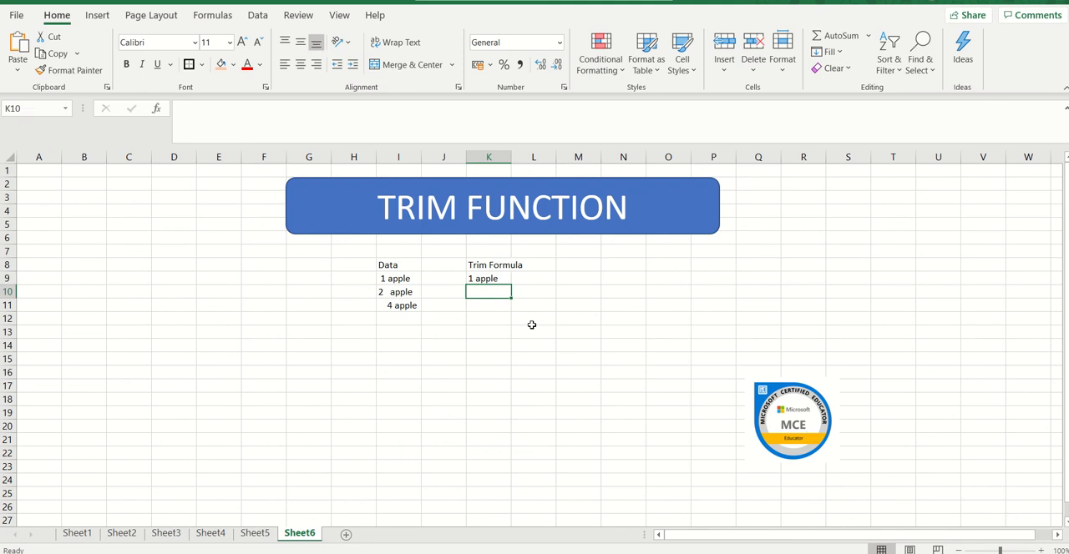
type("=")
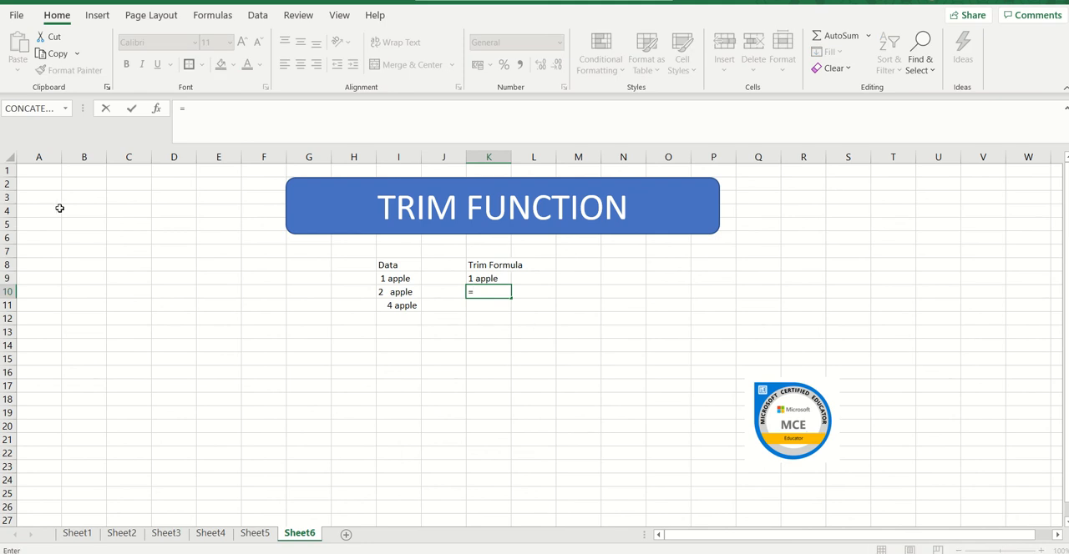
left_click(64, 110)
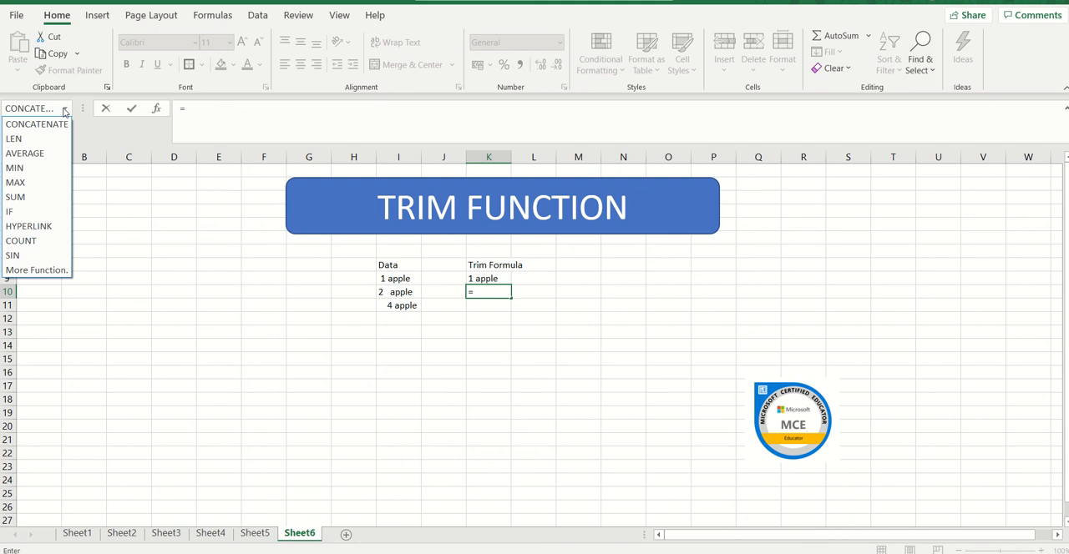
left_click(37, 270)
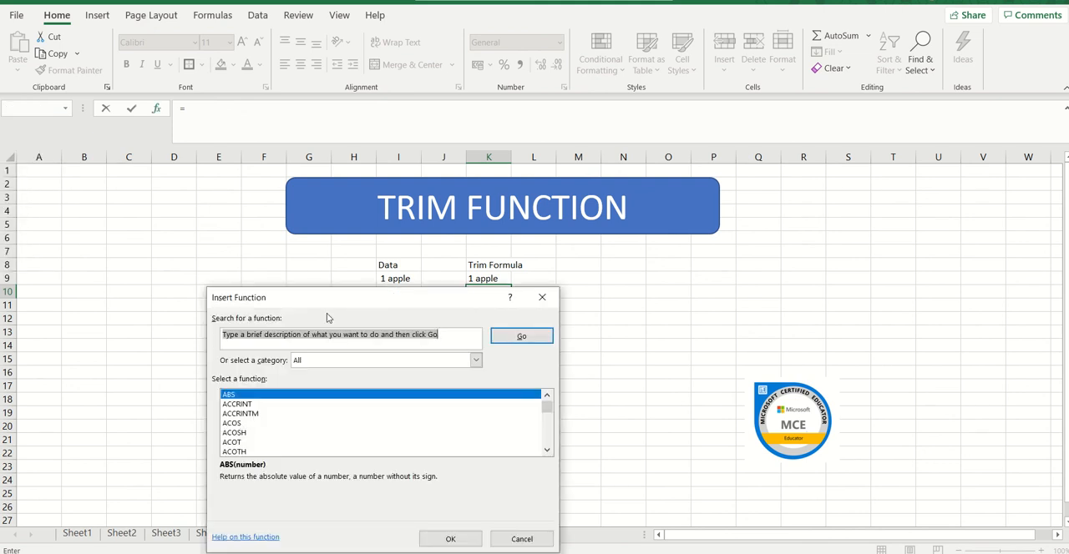
type("TR")
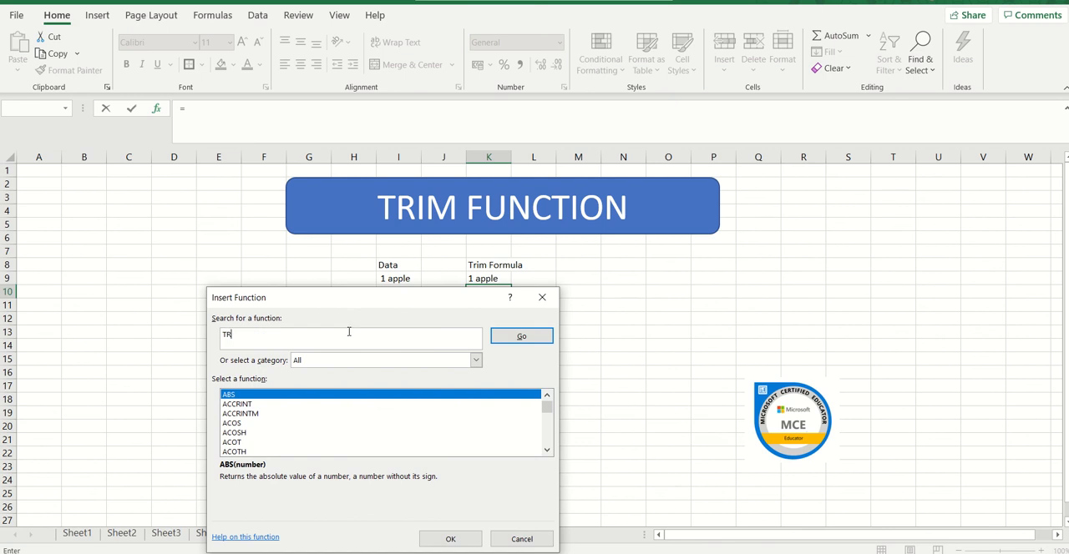
type("IM")
key("Return")
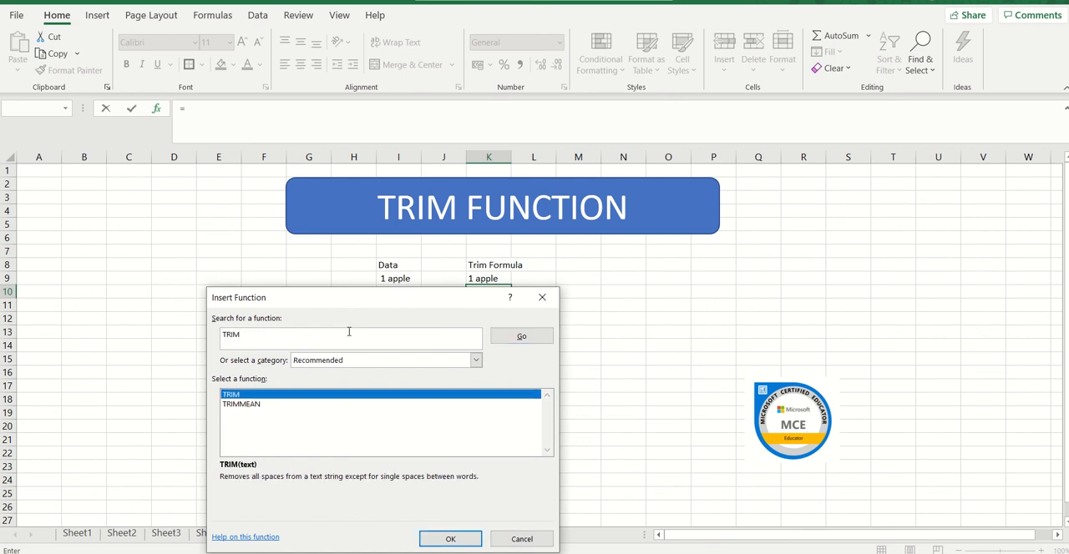
left_click(451, 539)
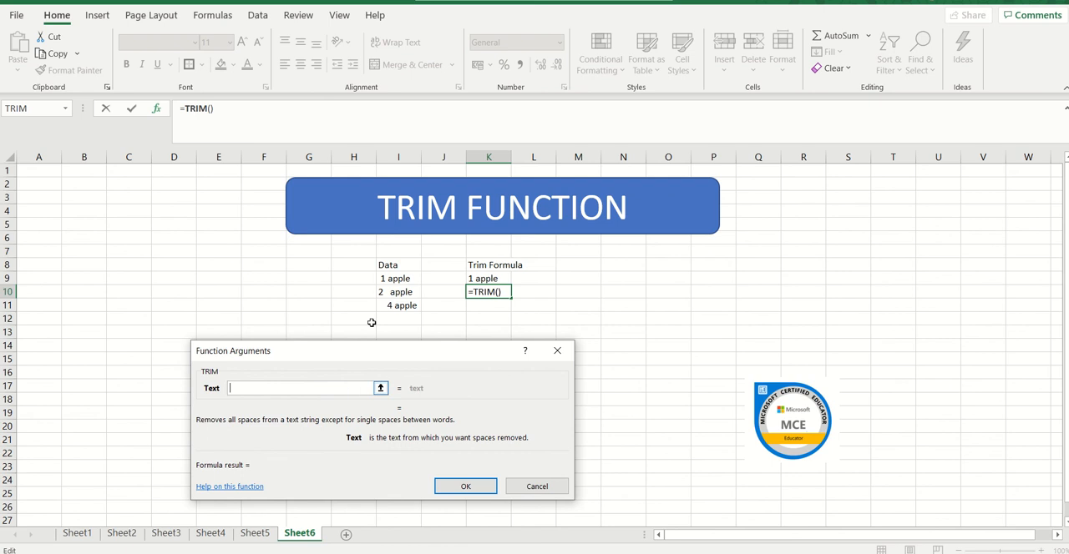
left_click(398, 293)
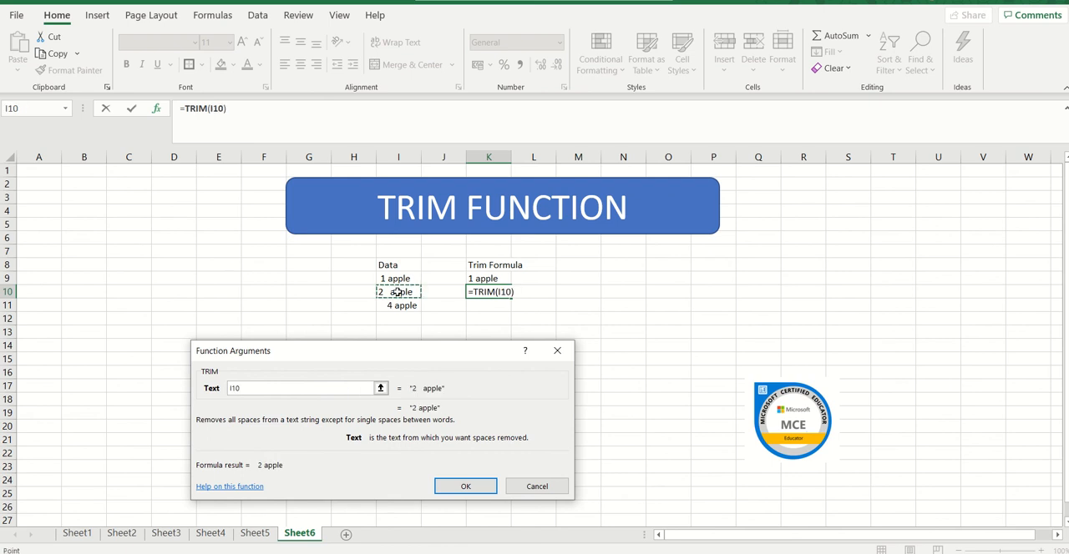
key("Return")
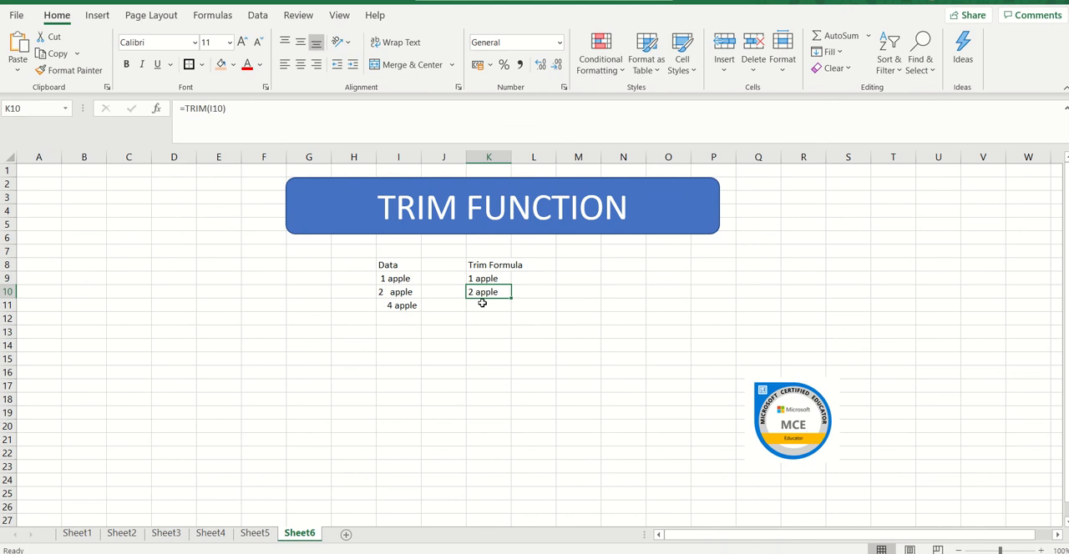
Insert the recently used TRIM function in cell K11 with I11 as its text argument.
left_click(482, 303)
type("=")
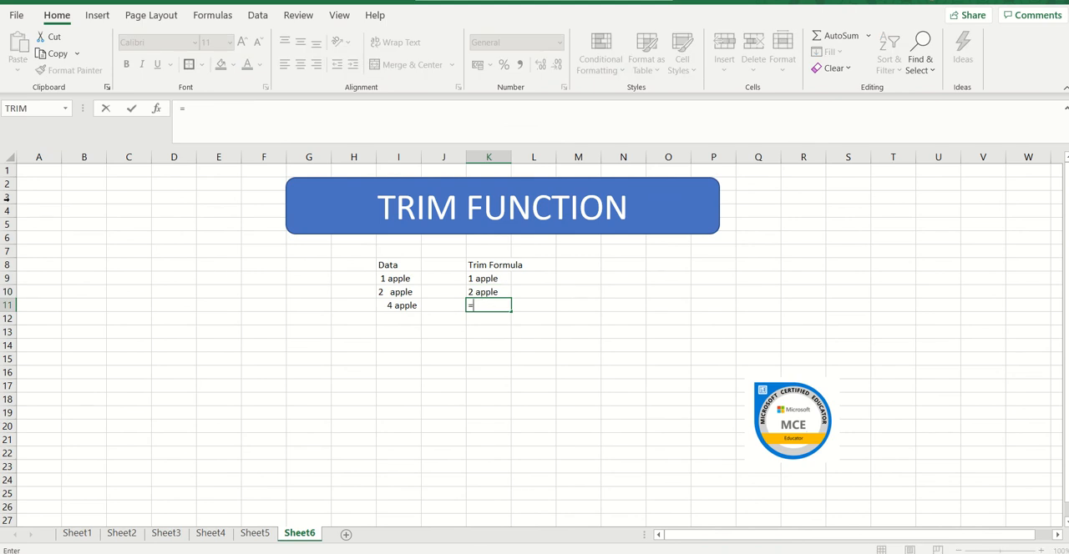
left_click(23, 111)
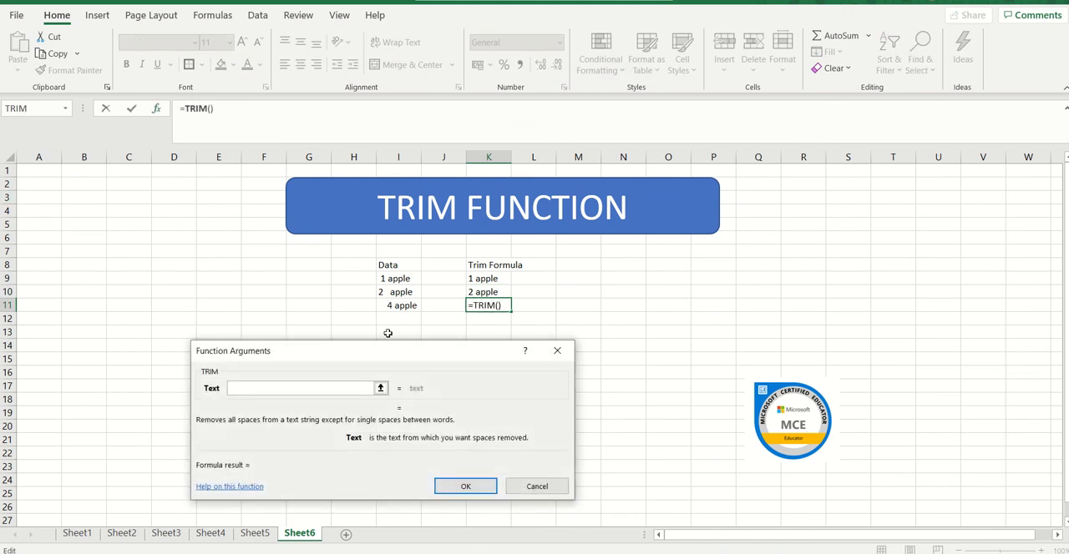
left_click(401, 306)
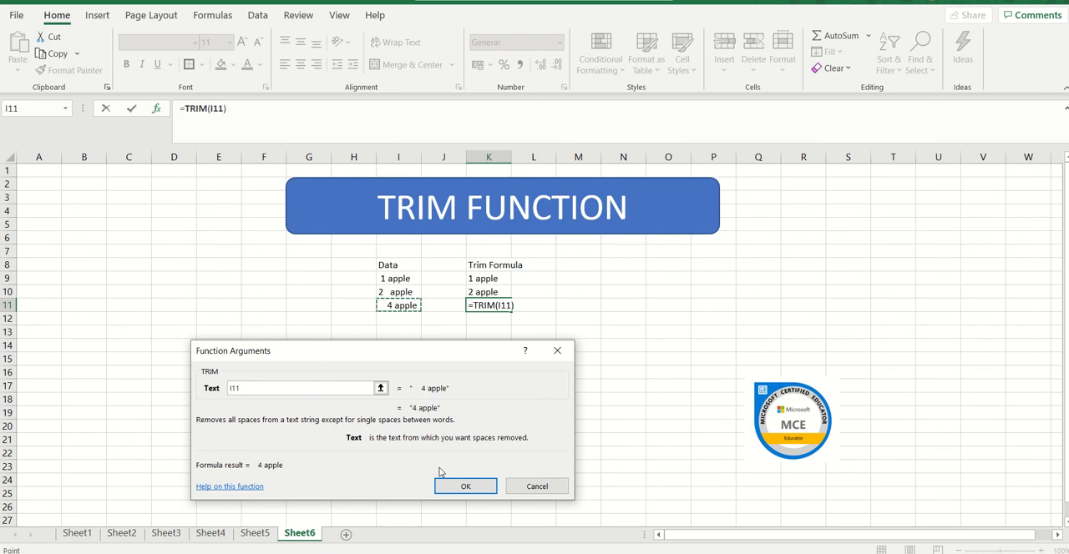
left_click(451, 488)
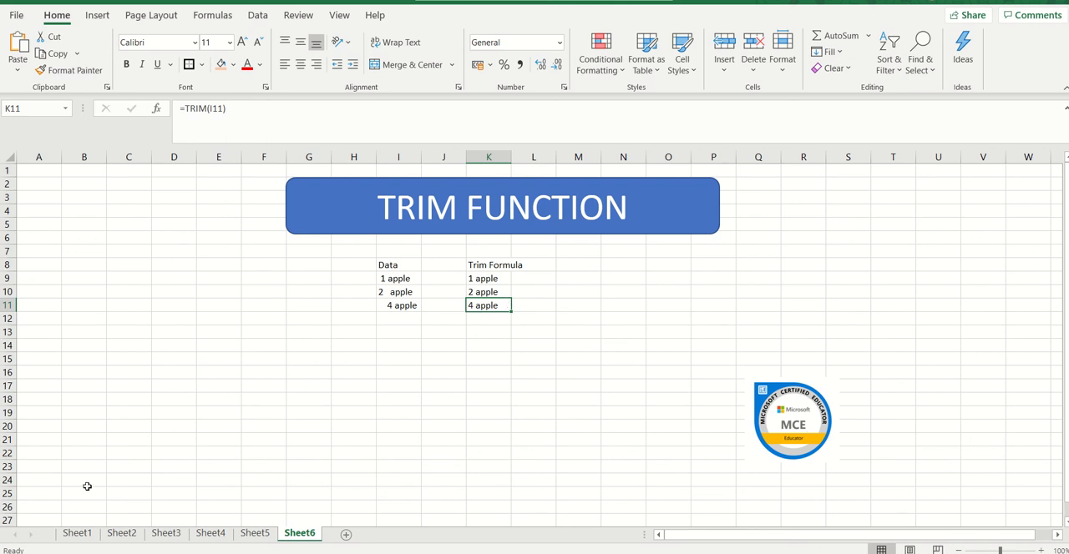
On Sheet1, look over the border options and apply the current light orange fill to the Sum values in N10:N15.
left_click(83, 535)
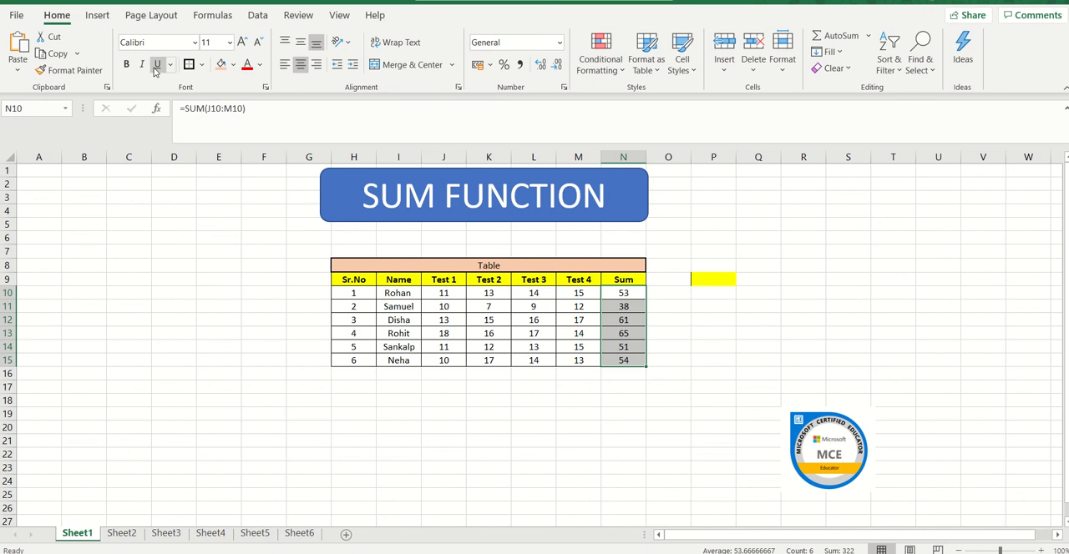
left_click(202, 66)
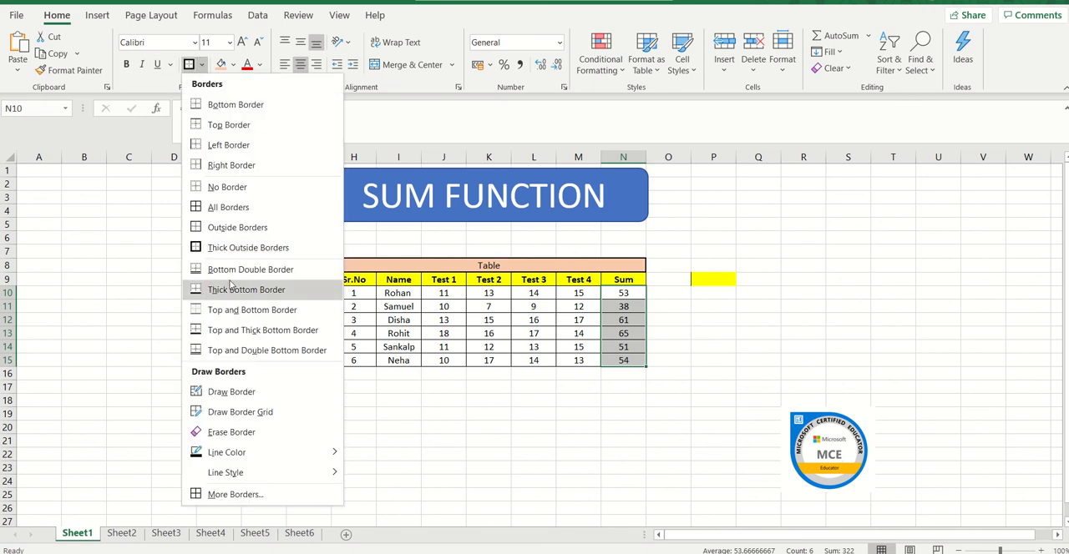
left_click(117, 275)
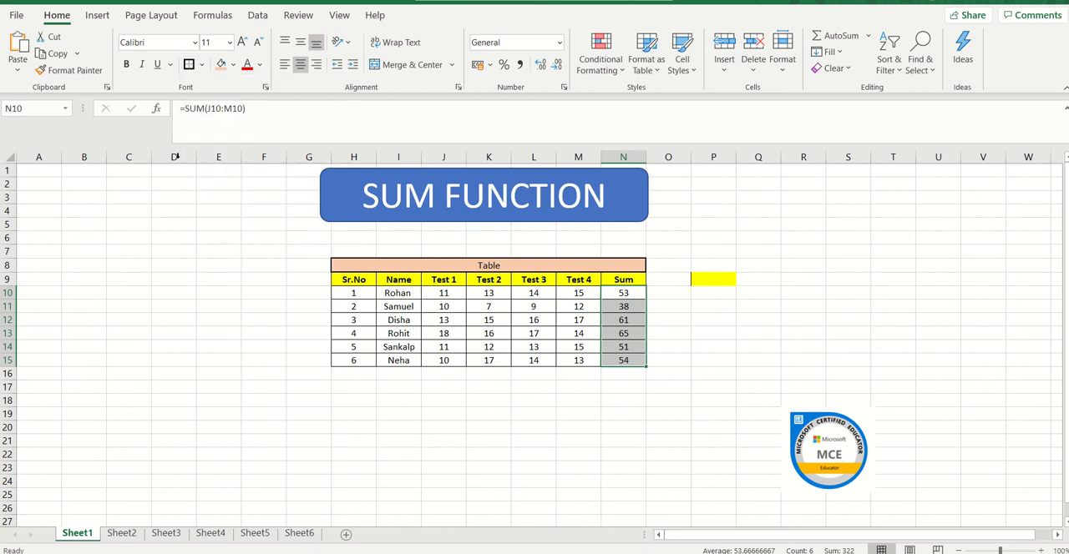
left_click(222, 69)
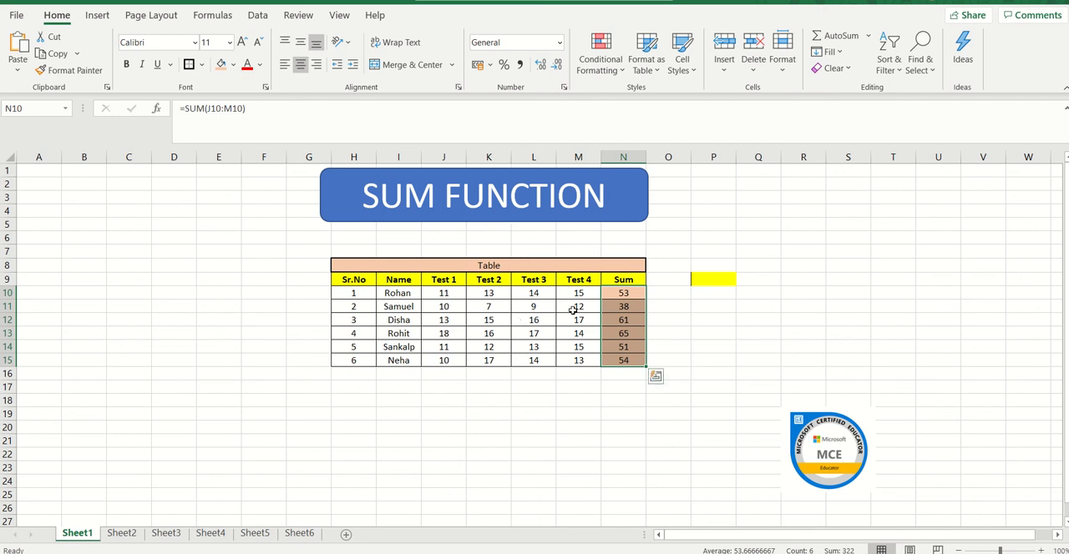
left_click(625, 293)
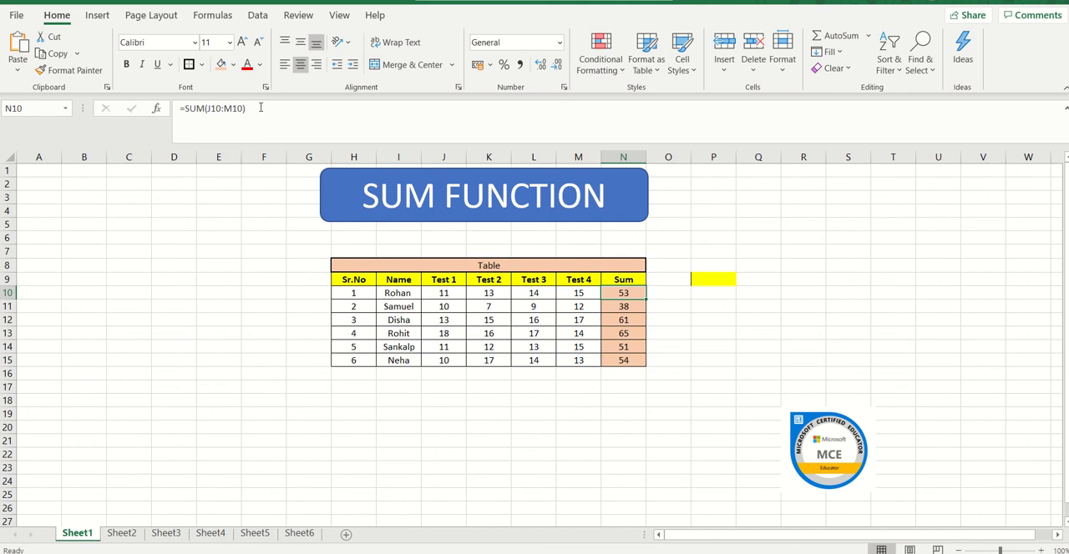
Review the MAX, MIN, AVERAGE, LEN, CONCATENATE and TRIM formulas on Sheet2 through Sheet6 by inspecting their first result cells.
left_click(122, 533)
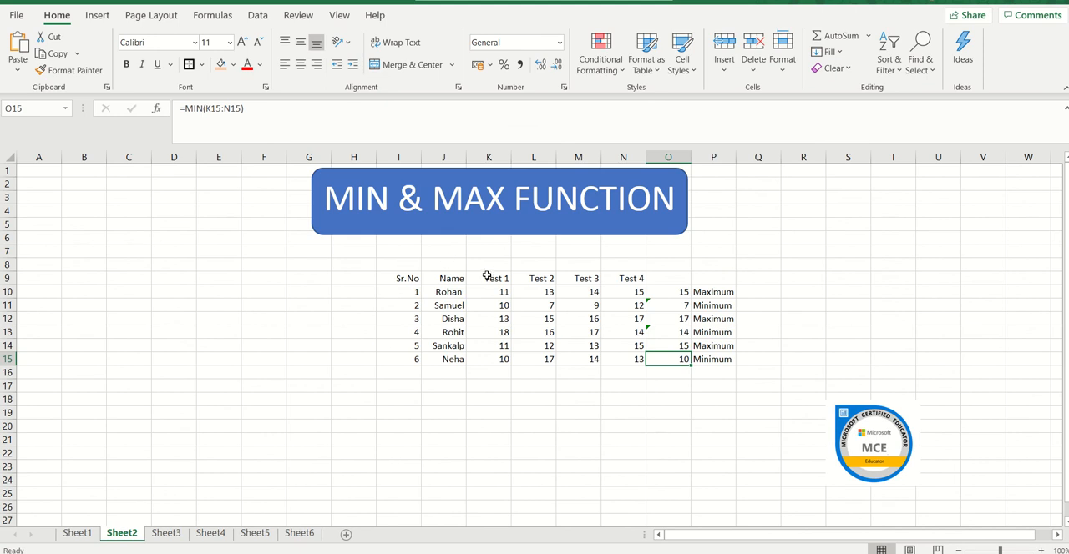
left_click(672, 292)
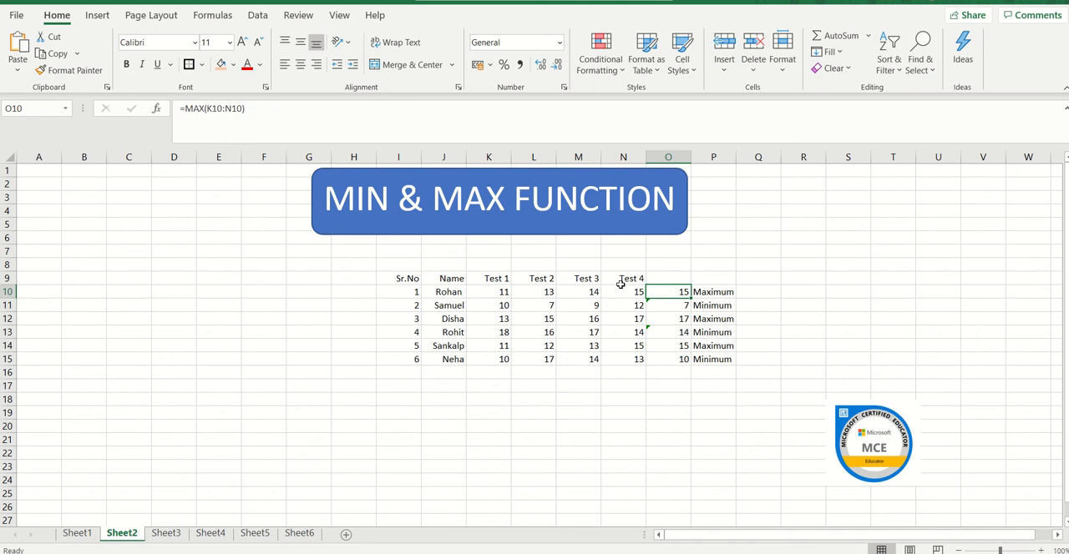
left_click(675, 307)
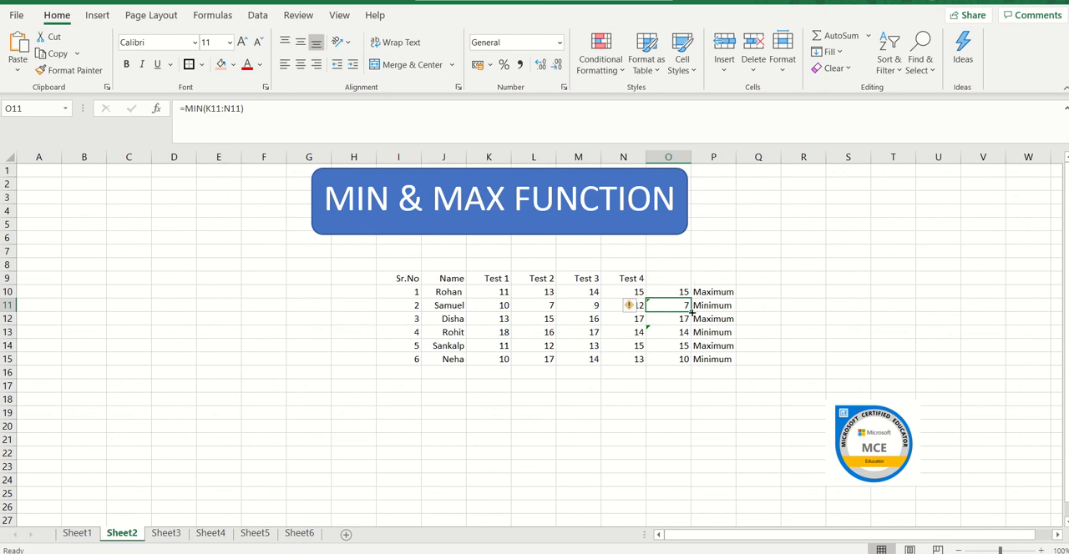
left_click(178, 535)
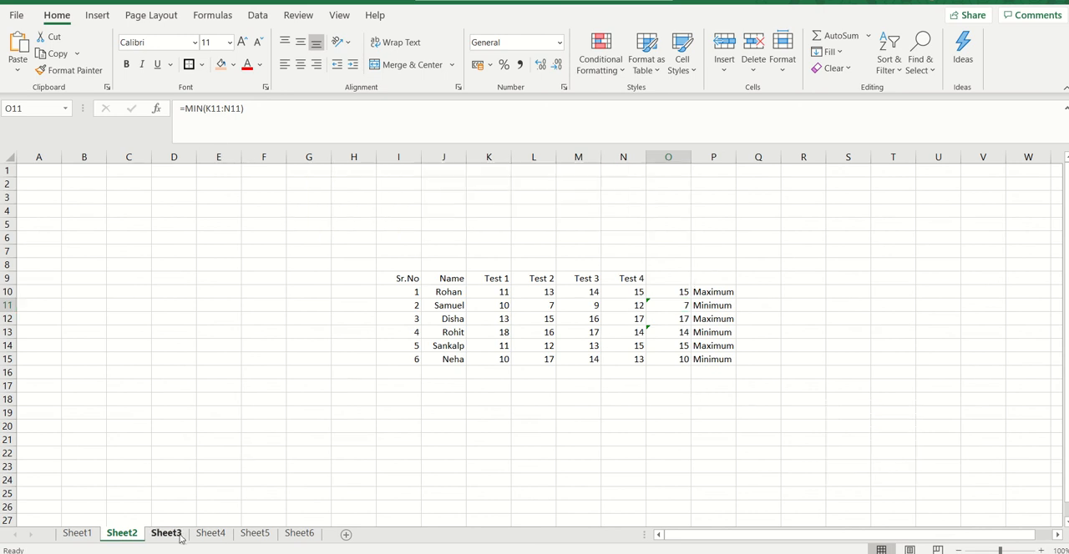
left_click(674, 291)
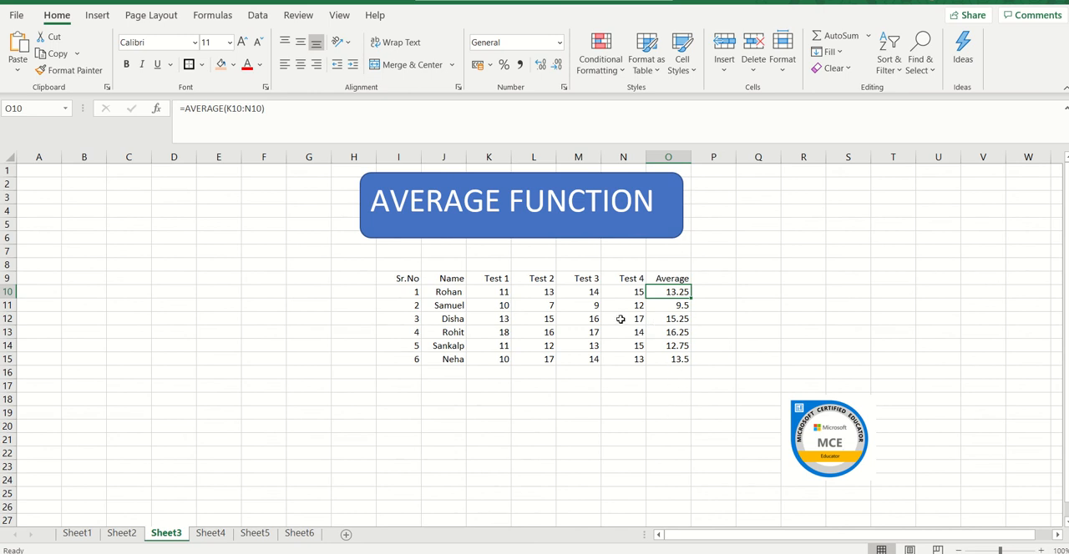
left_click(209, 535)
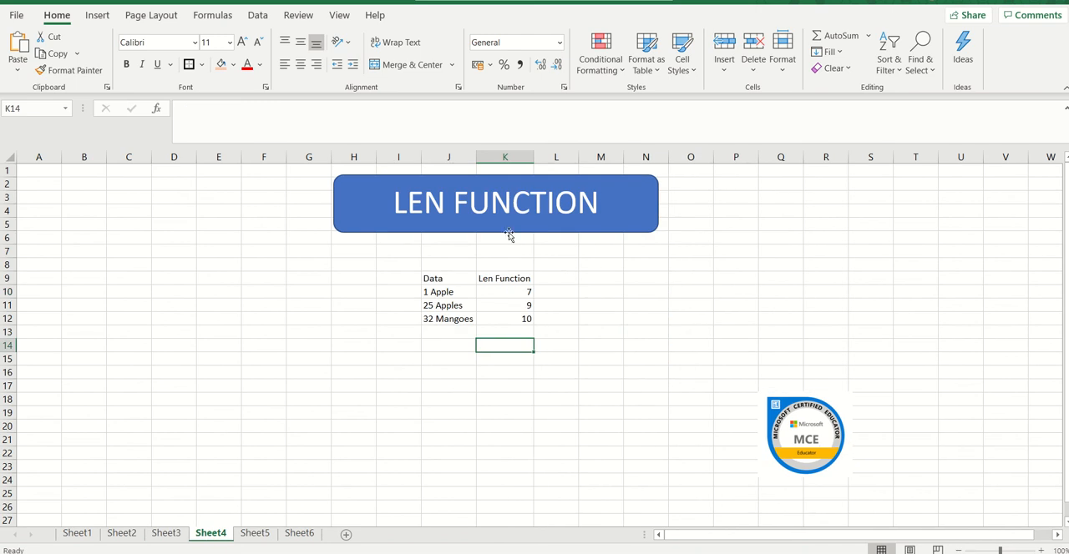
left_click(508, 289)
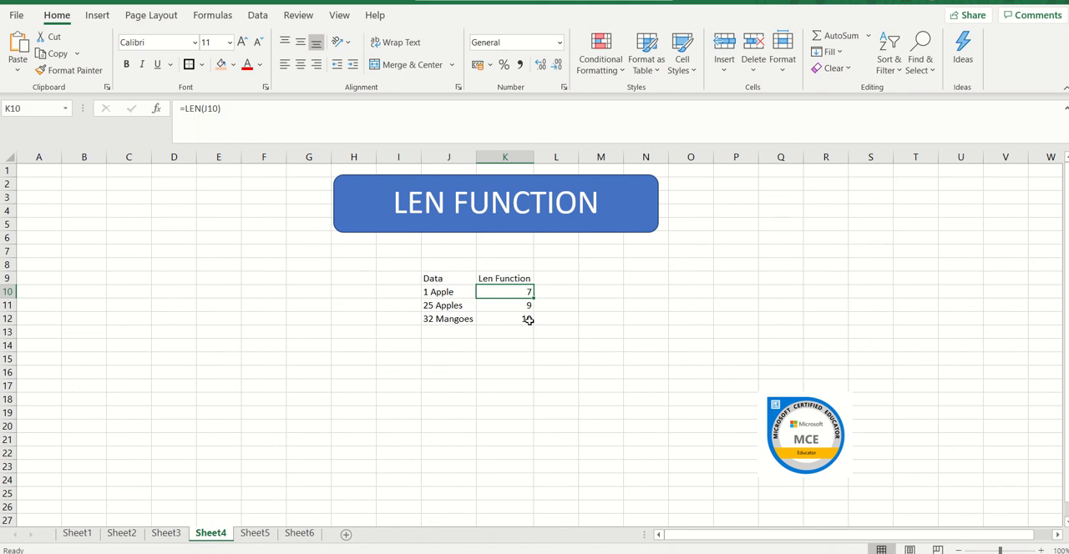
left_click(255, 535)
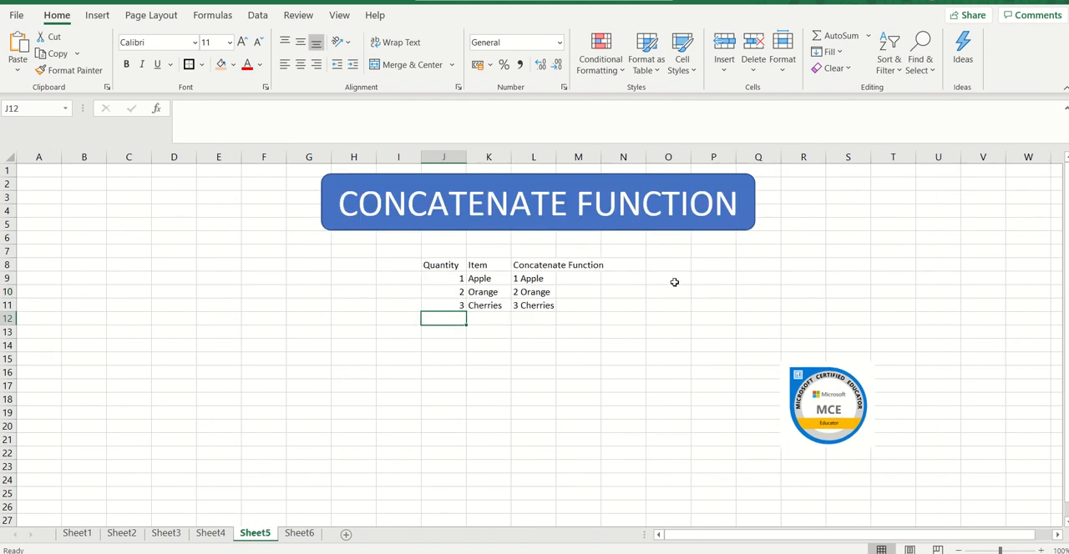
left_click(533, 280)
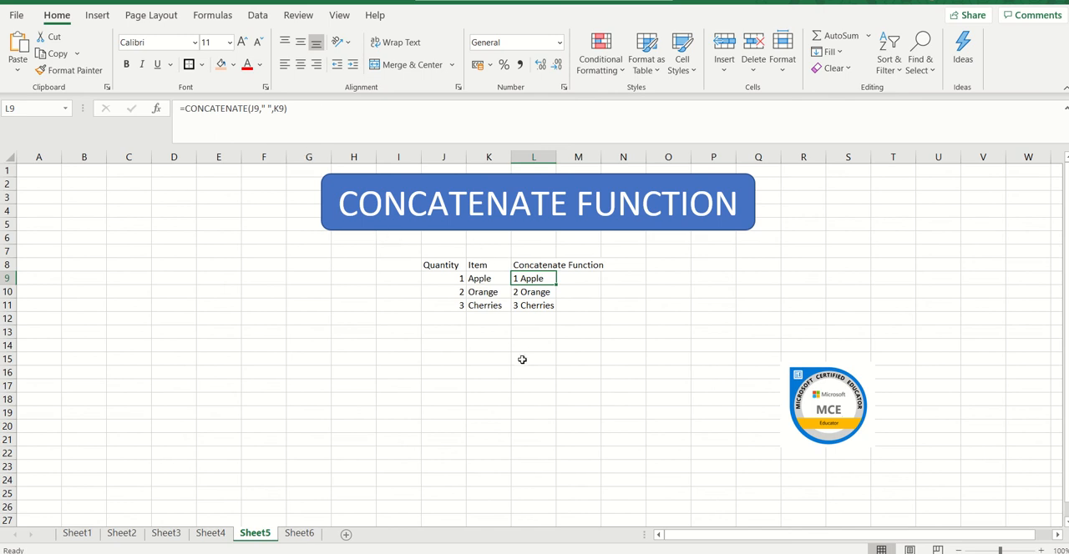
left_click(299, 533)
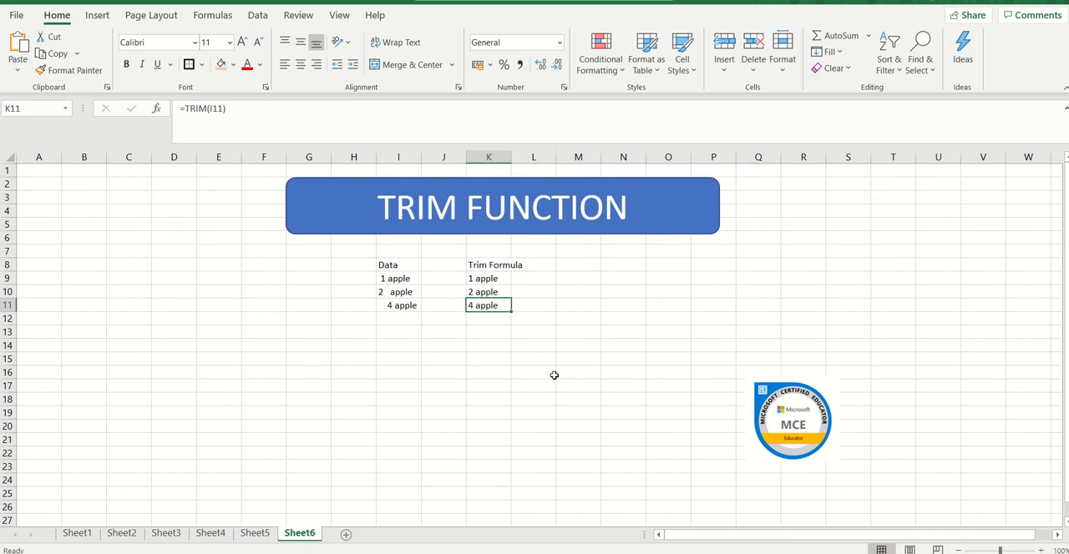
left_click(491, 278)
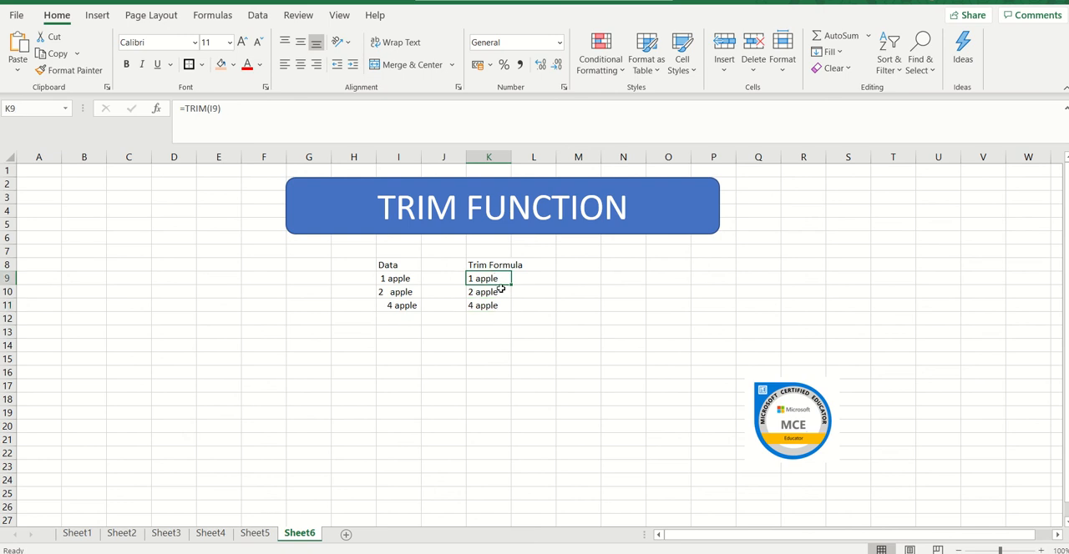